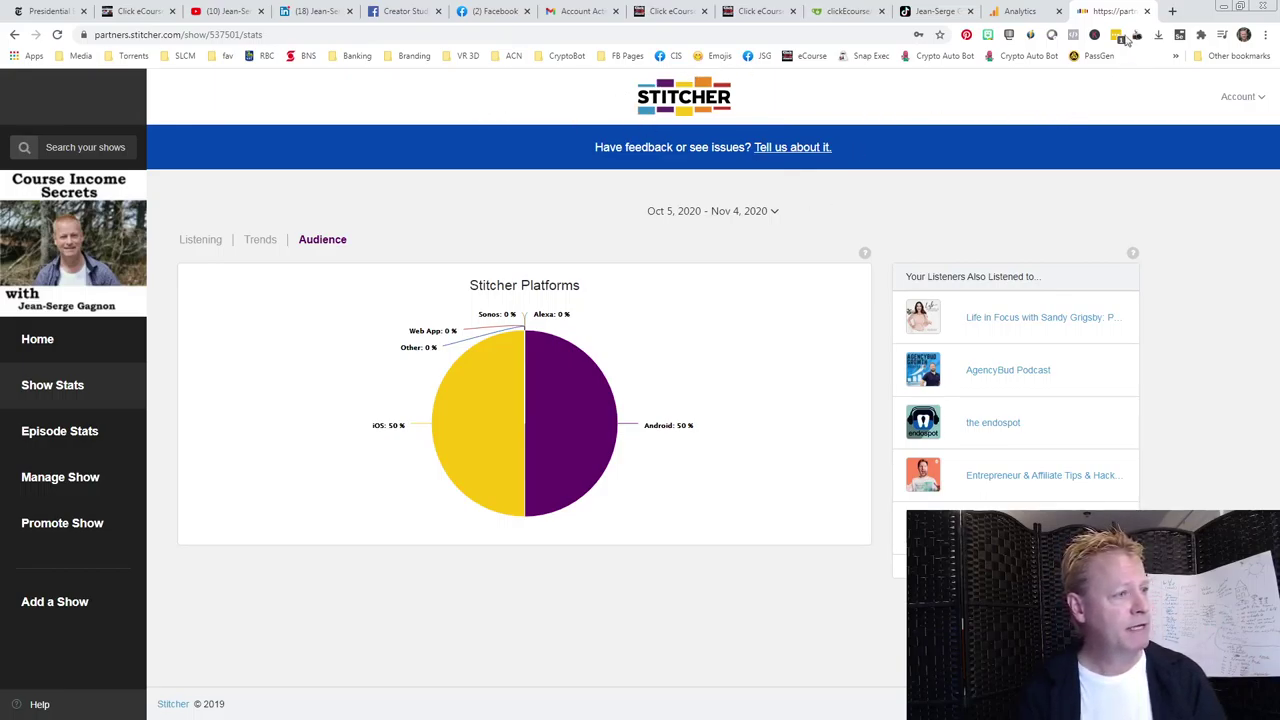
- Find Google Tag Manager with a web search and open the personal website's container in it
click(769, 35)
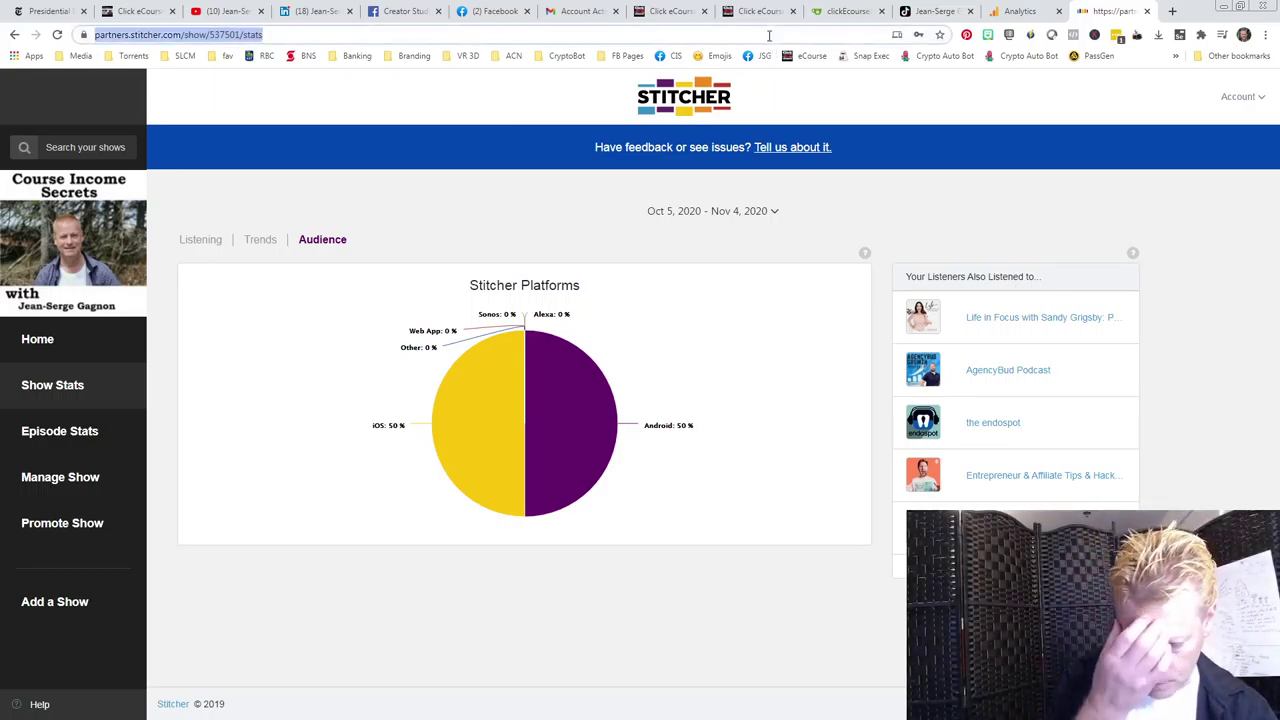
text(google)
key(BackSpace)
key(BackSpace)
key(BackSpace)
text(le a)
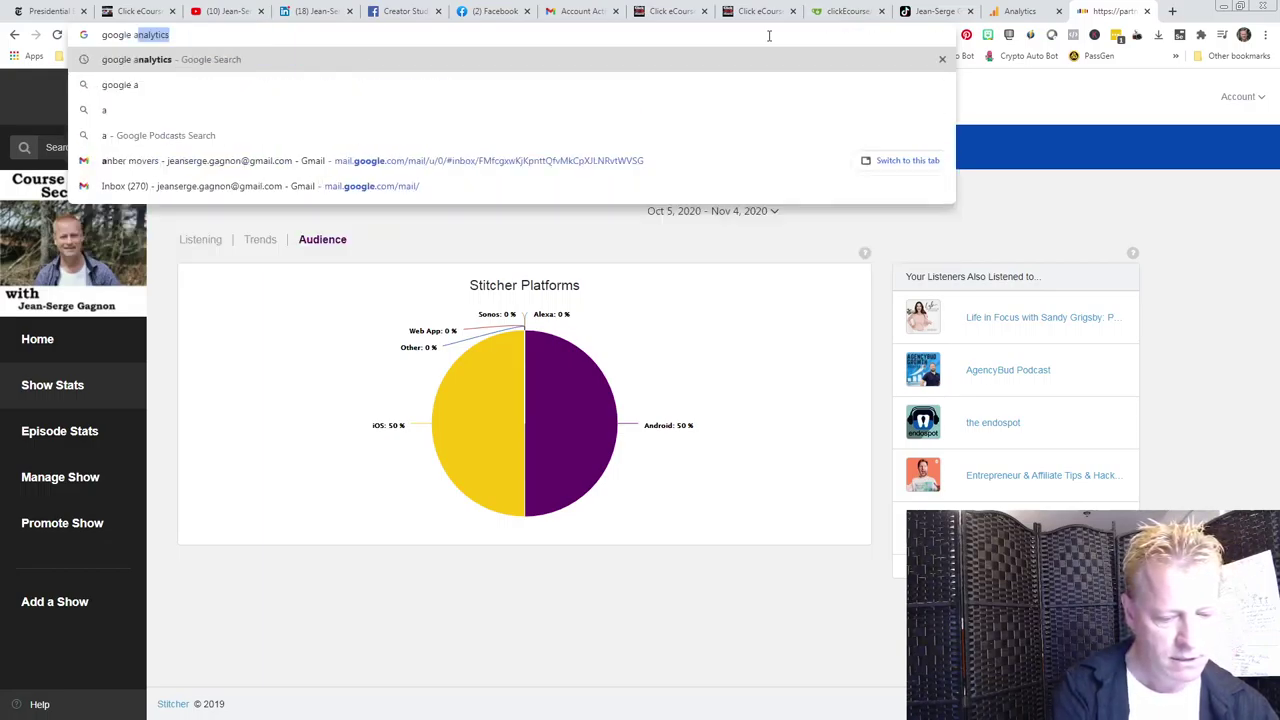
key(BackSpace)
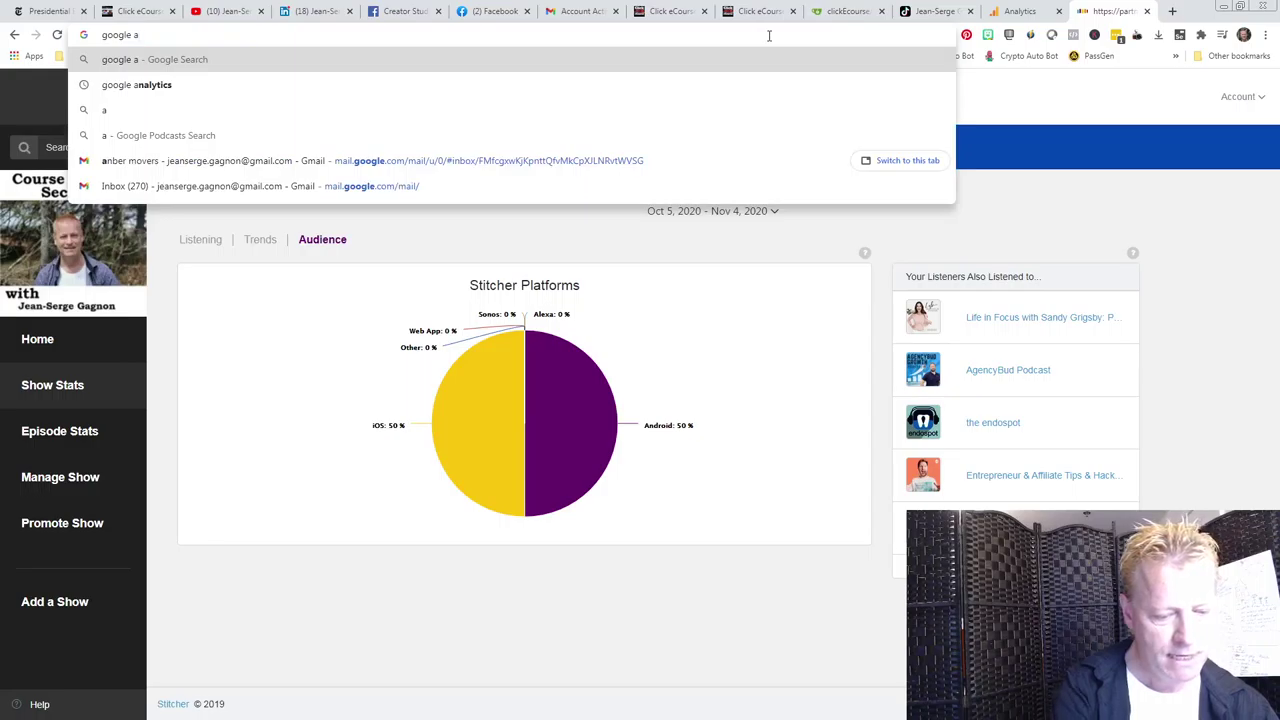
text(tag manager)
key(Return)
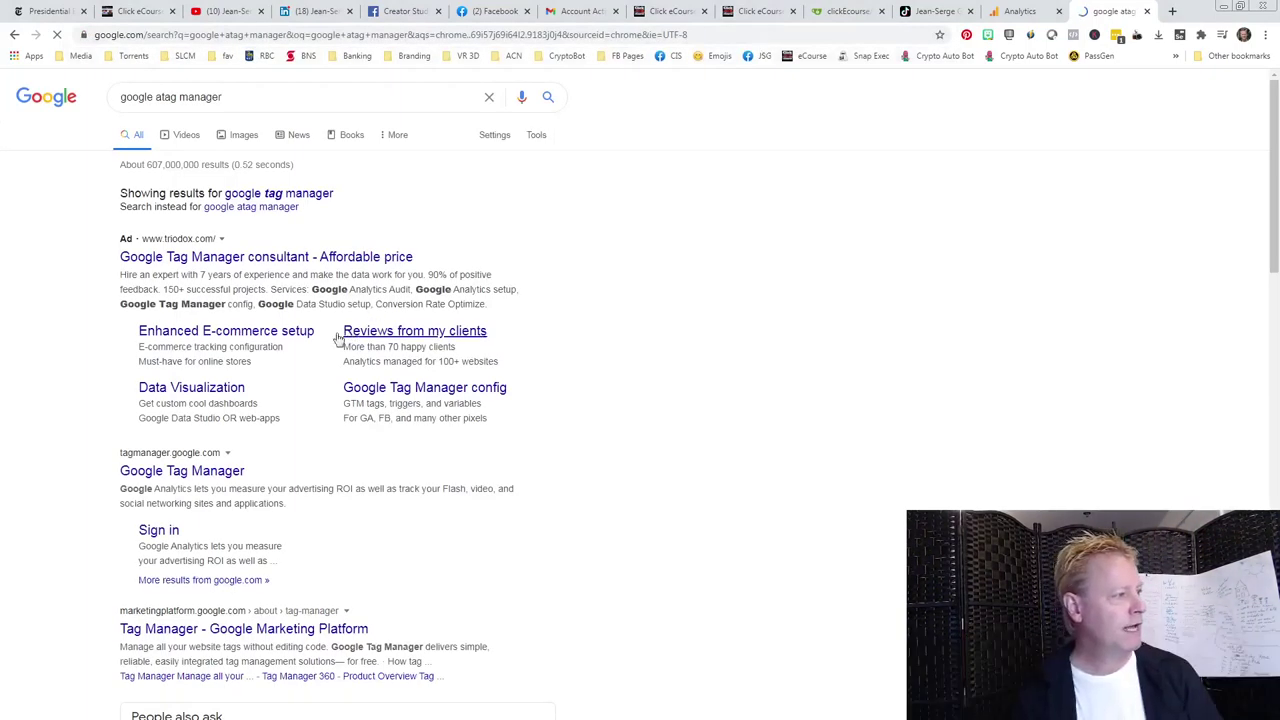
click(239, 468)
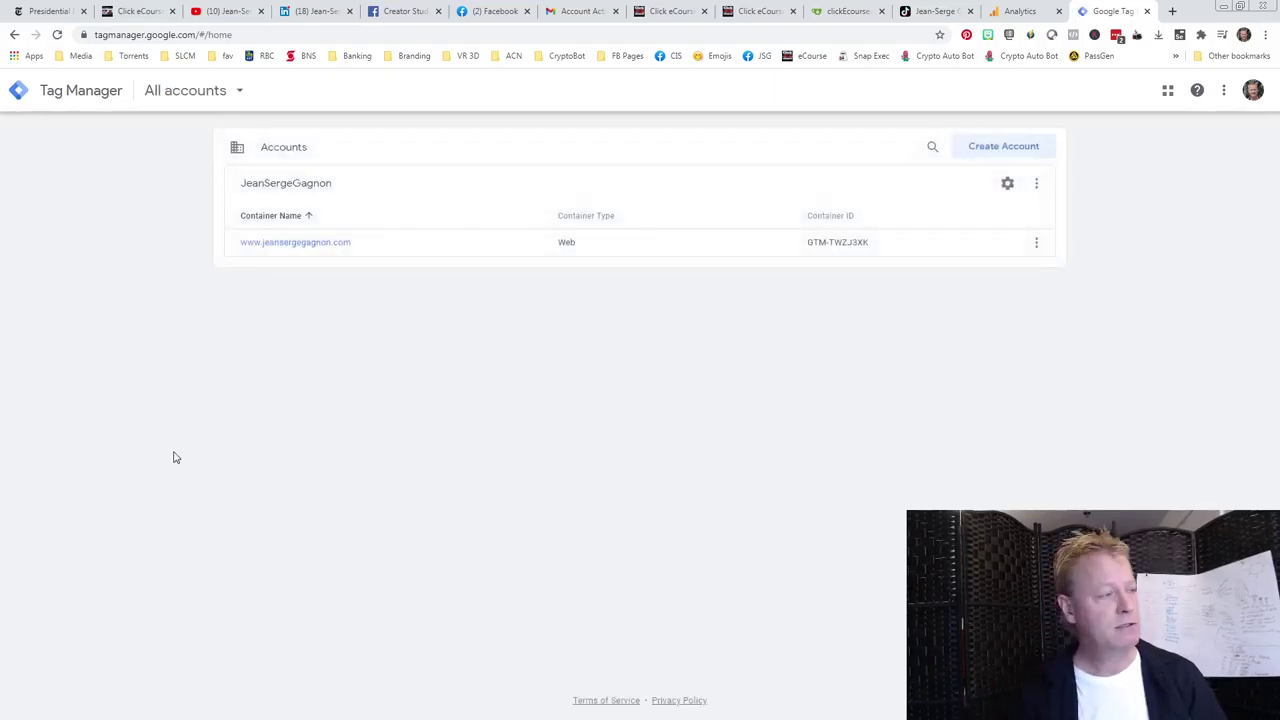
click(294, 249)
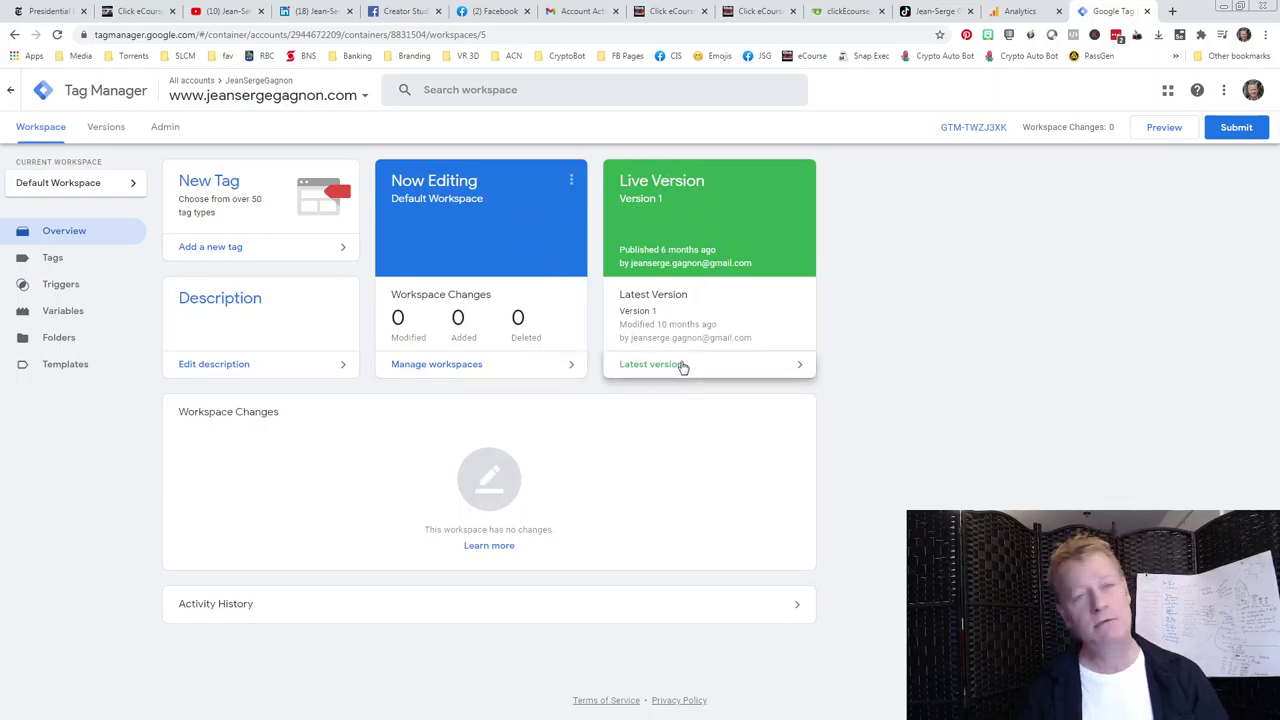
- Load the personal website's home page in a new browser tab
click(1172, 11)
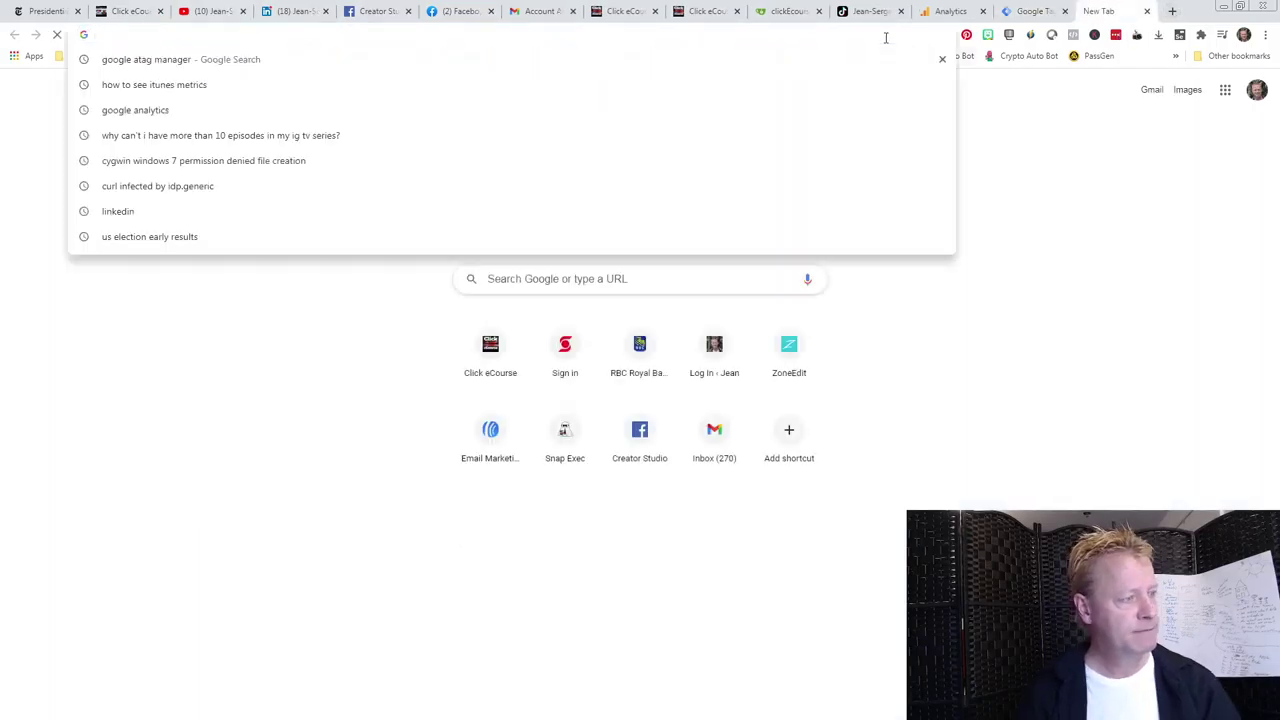
text(jean-se)
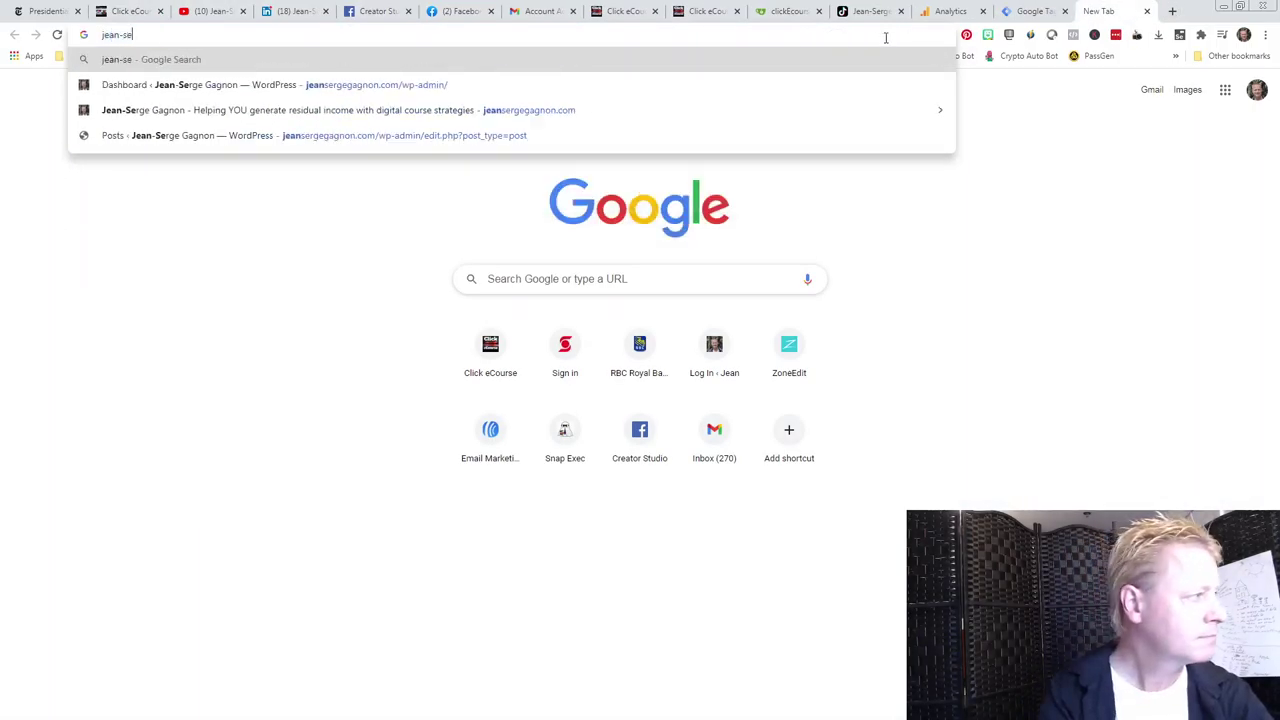
key(BackSpace)
key(BackSpace)
key(BackSpace)
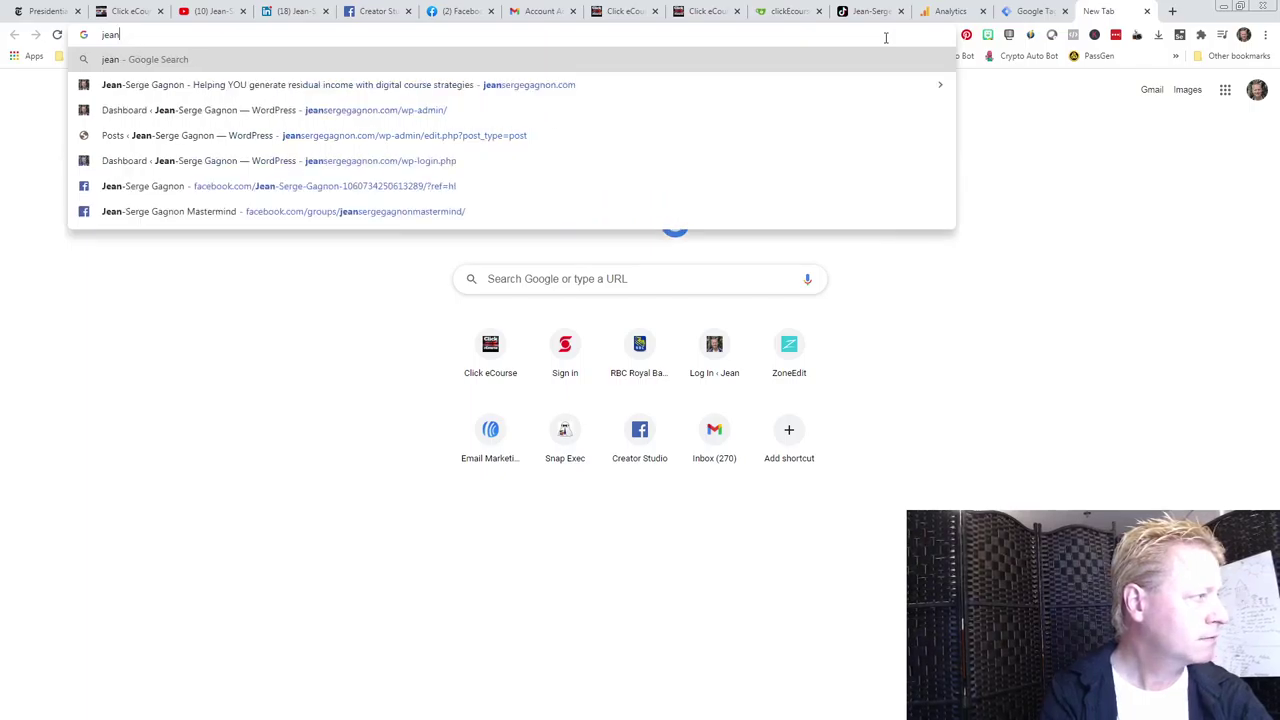
text(se)
key(Return)
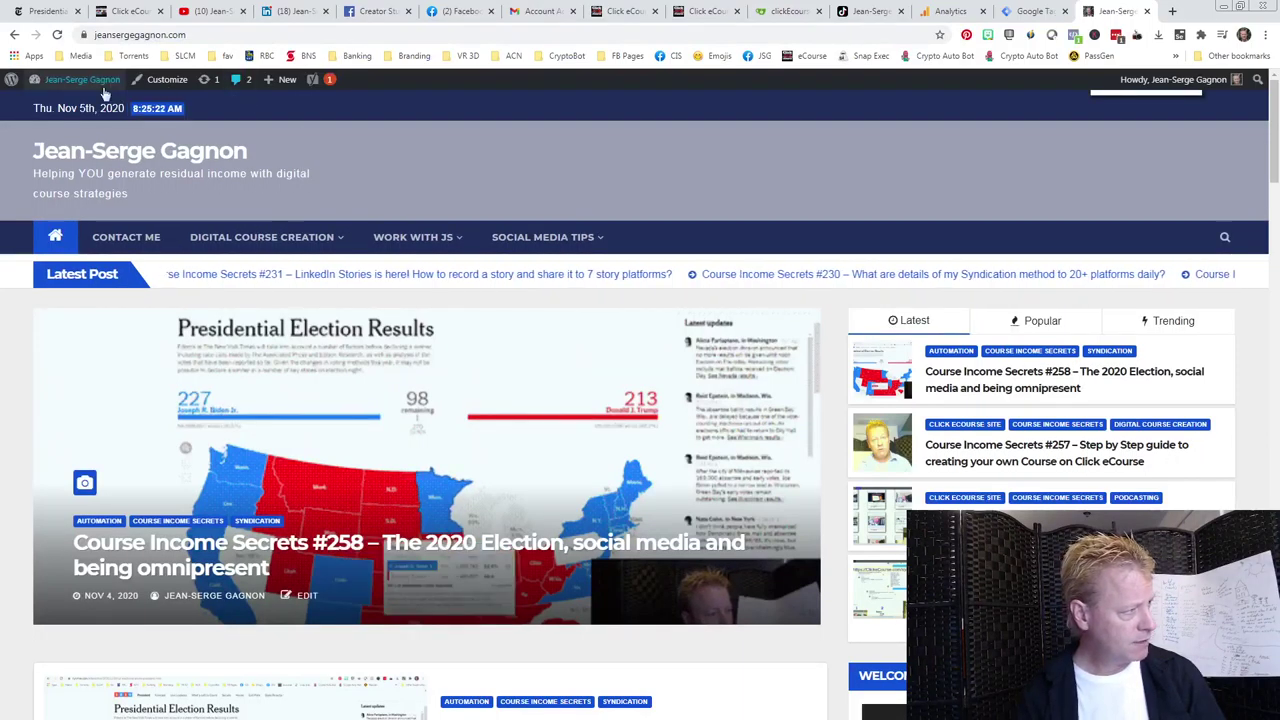
- Go to the website's WordPress admin area and open the Insert Headers and Footers settings
click(28, 87)
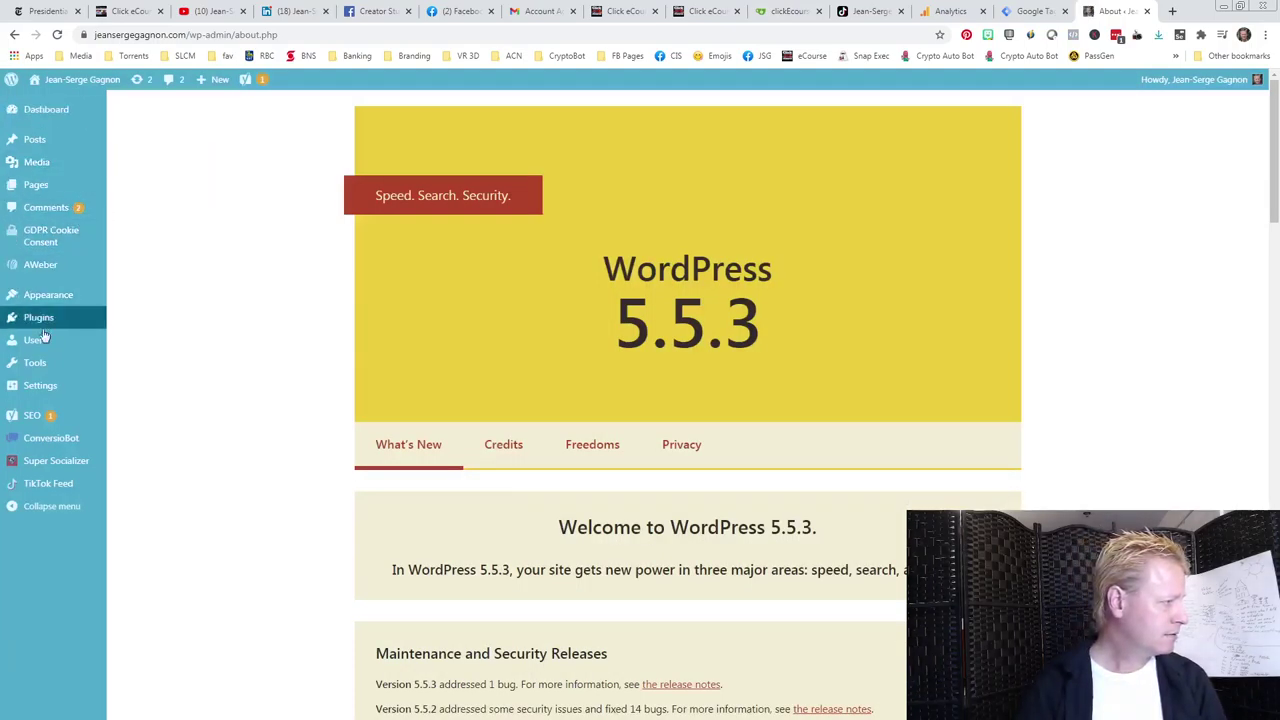
mouse_move(44, 400)
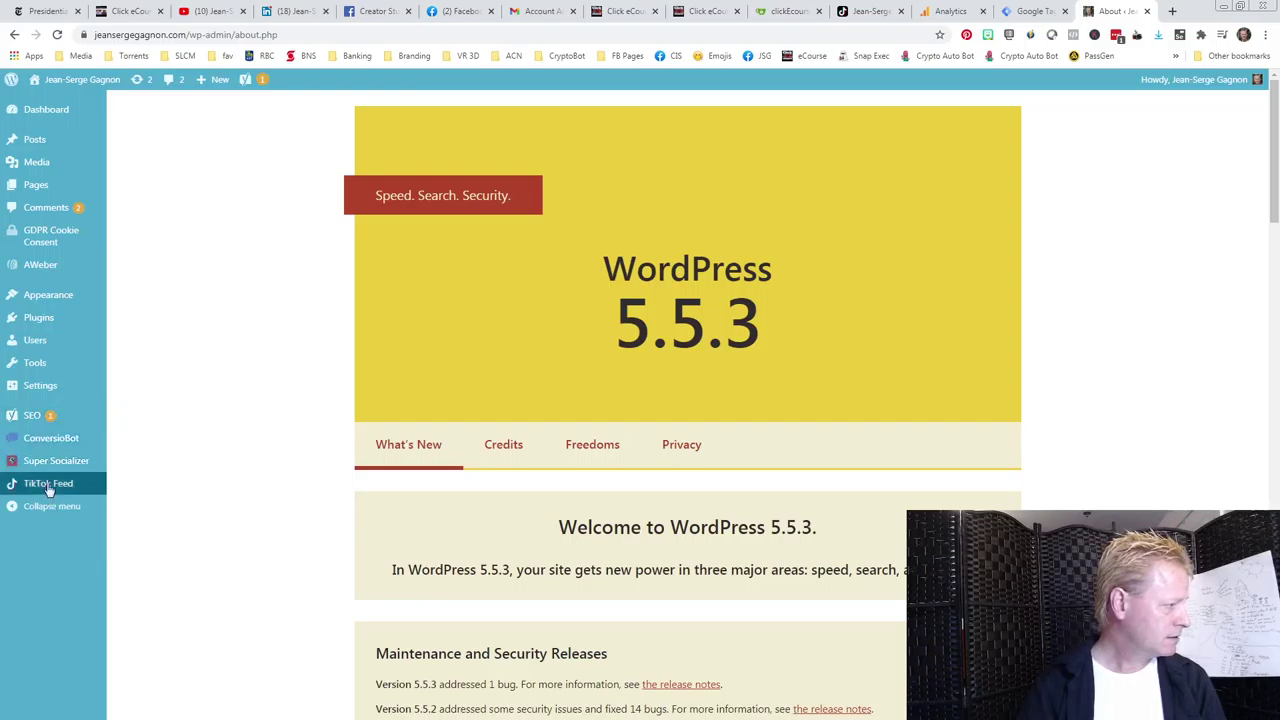
mouse_move(54, 466)
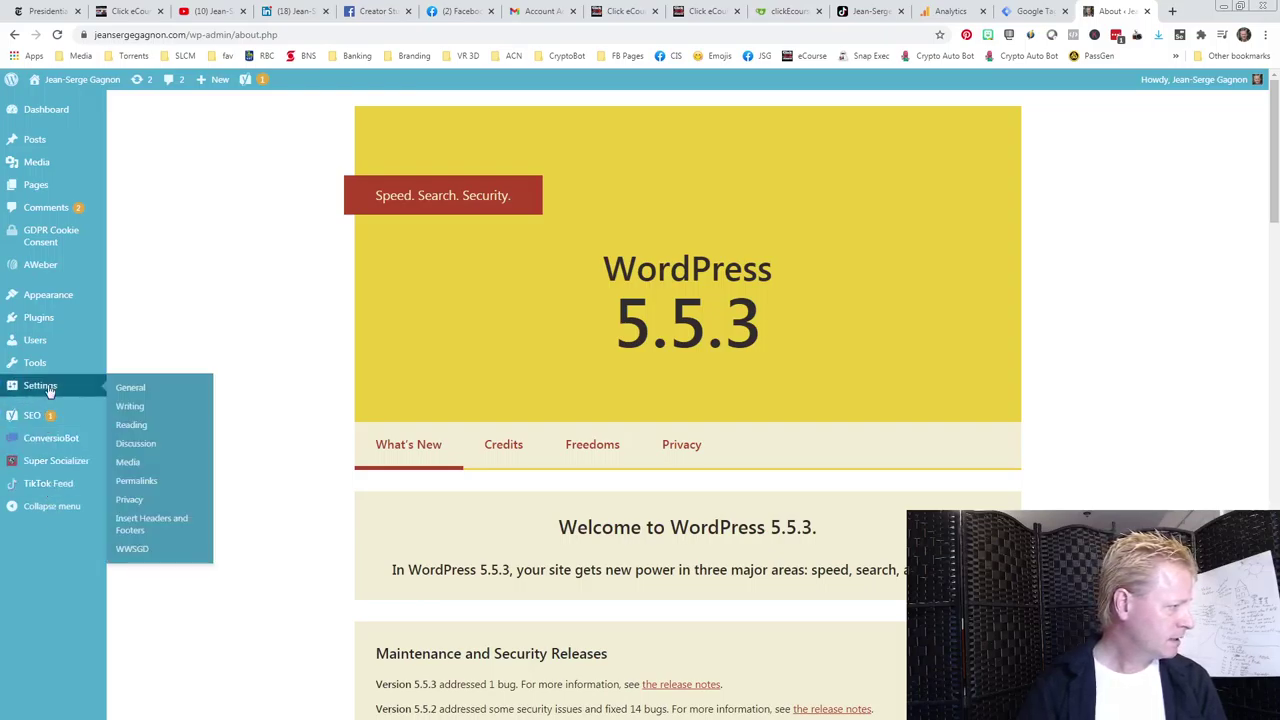
click(155, 527)
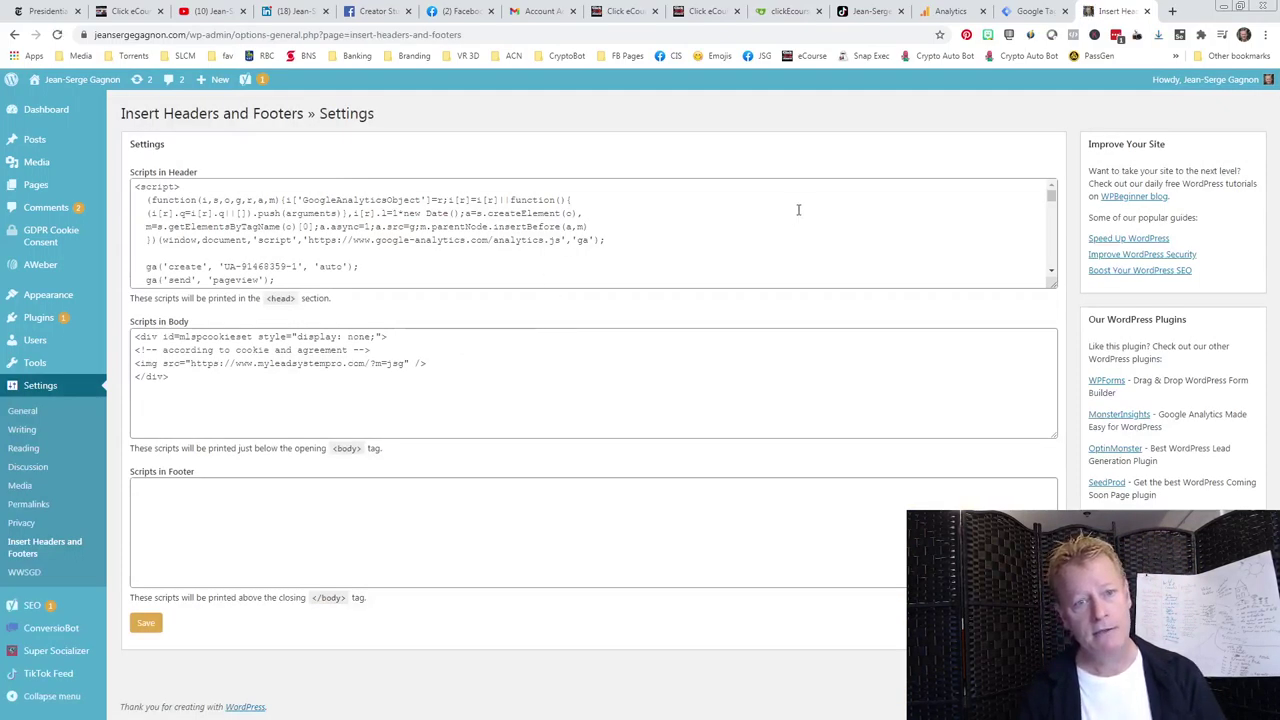
- Examine the Google Analytics script at the start of the header scripts
mouse_move(60, 236)
drag(424, 200, 478, 273)
scroll(582, 270, up, 5)
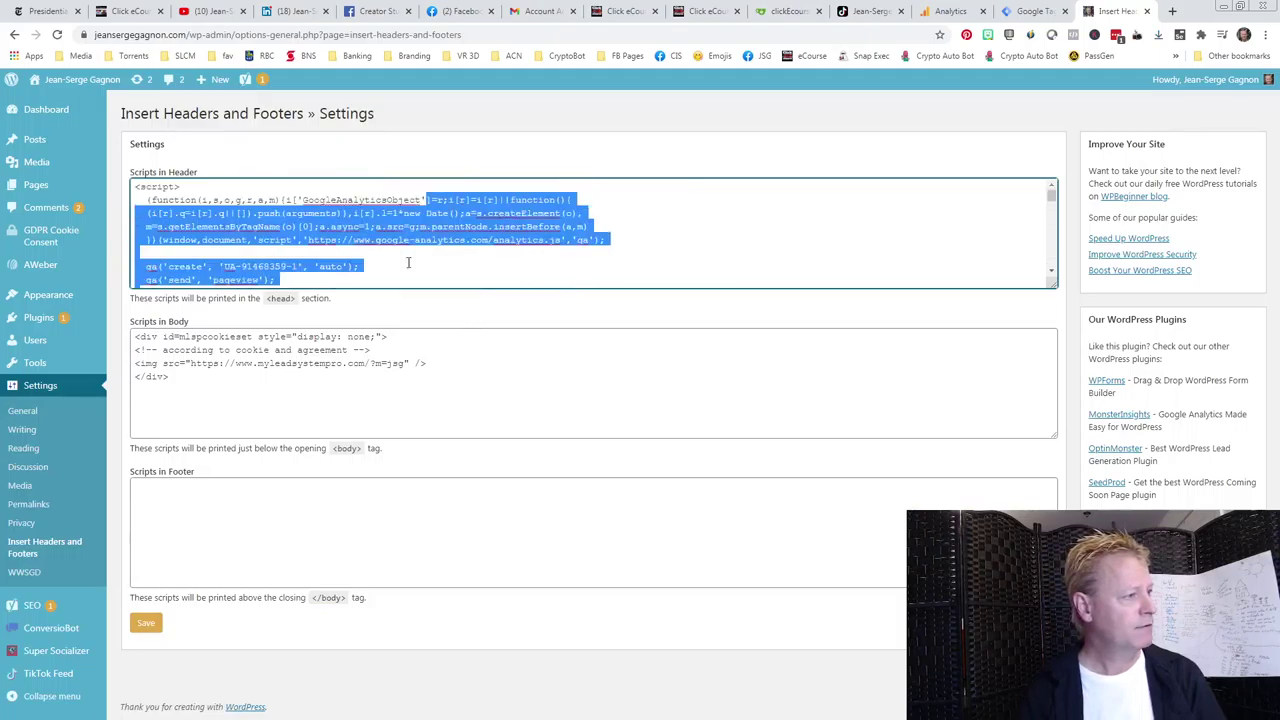
click(347, 243)
drag(331, 201, 585, 214)
click(425, 243)
scroll(425, 243, down, 1)
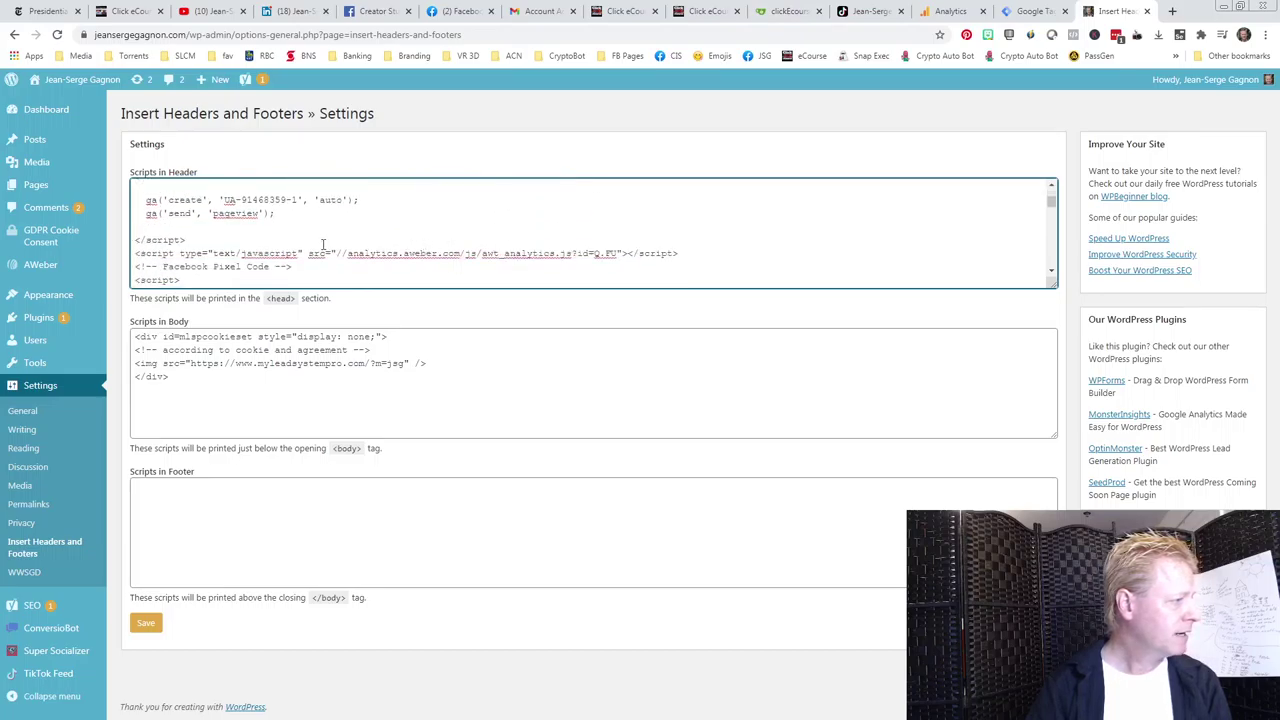
- Examine the AWeber analytics script and the Facebook Pixel code in the header scripts
scroll(283, 260, down, 1)
drag(398, 190, 292, 224)
click(505, 209)
click(444, 262)
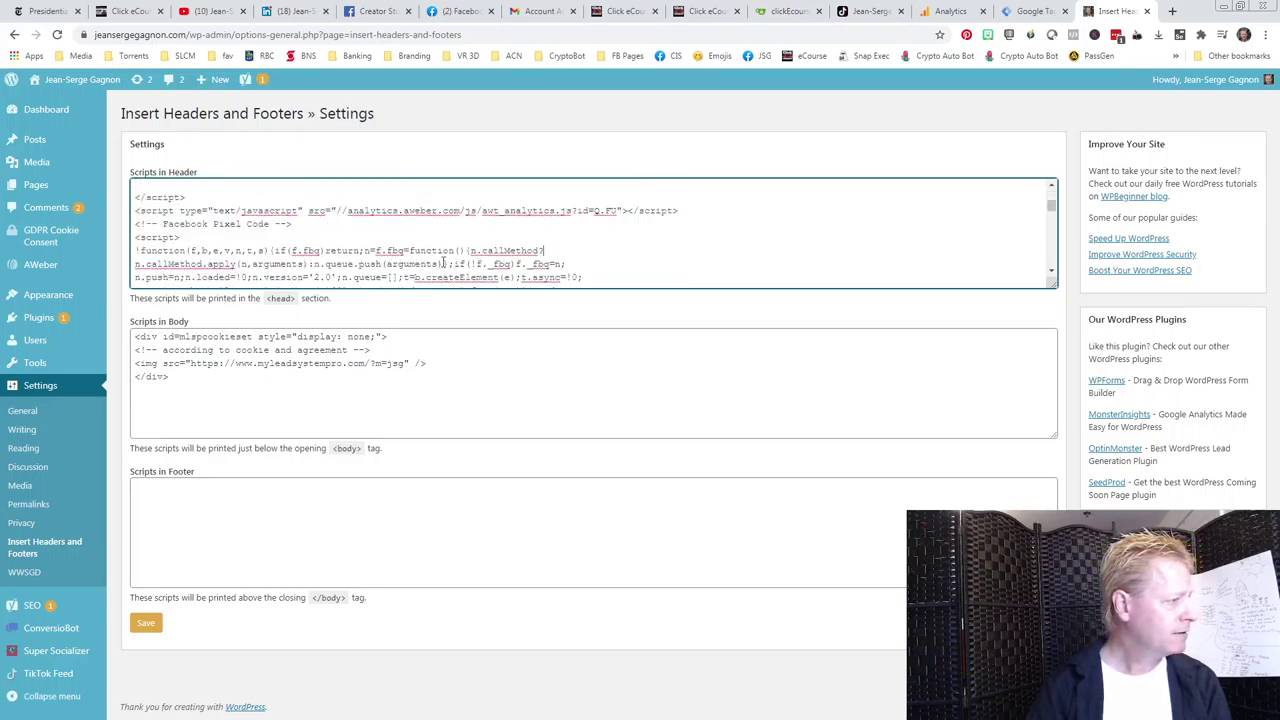
scroll(425, 255, down, 2)
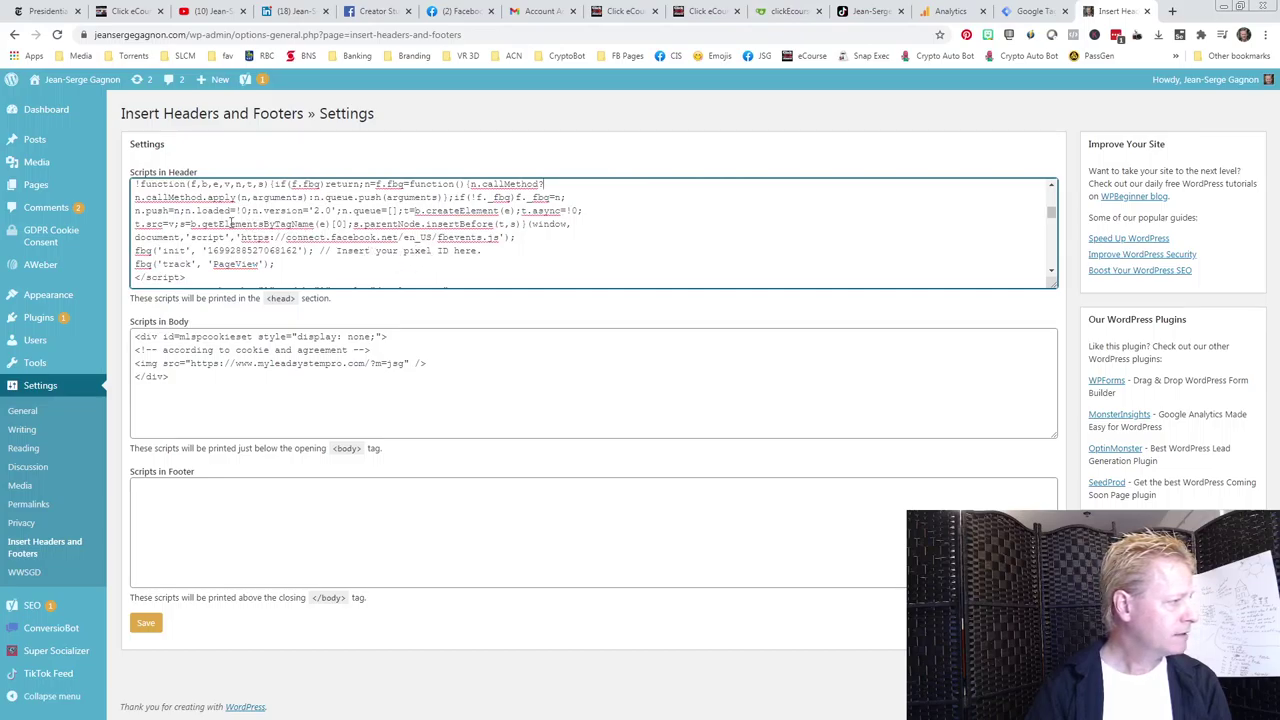
drag(330, 238, 498, 241)
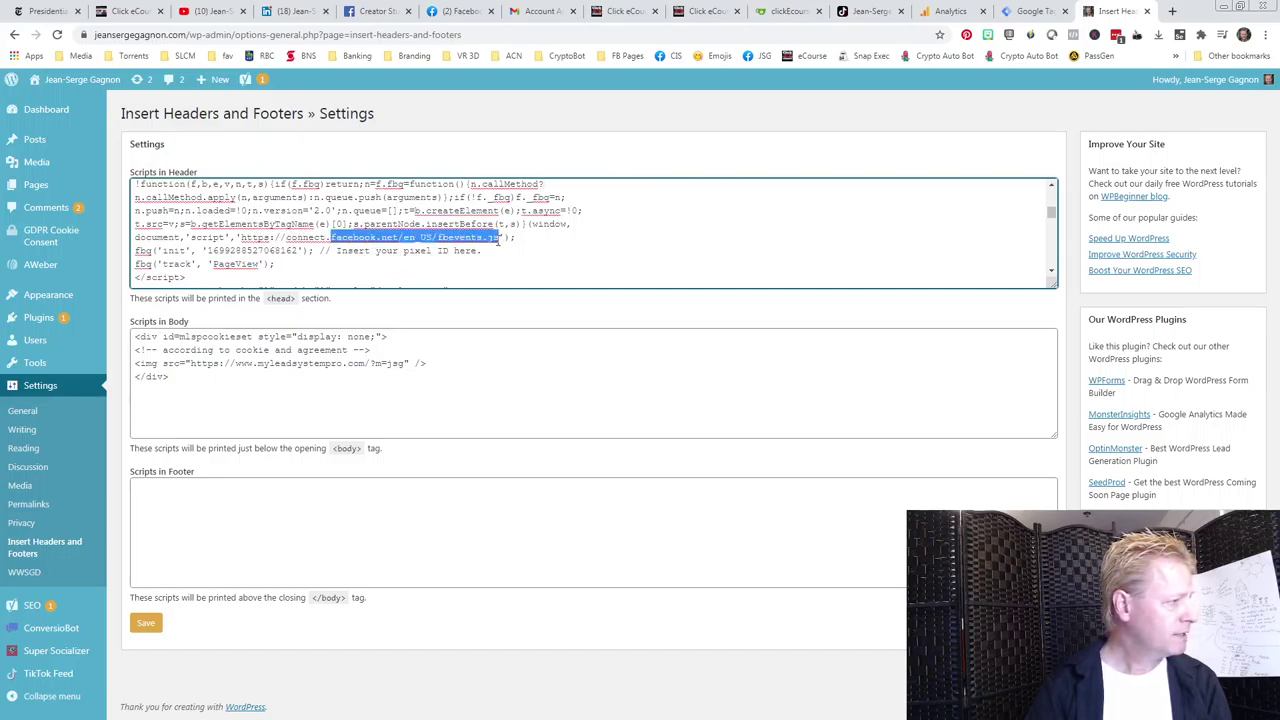
scroll(521, 251, up, 2)
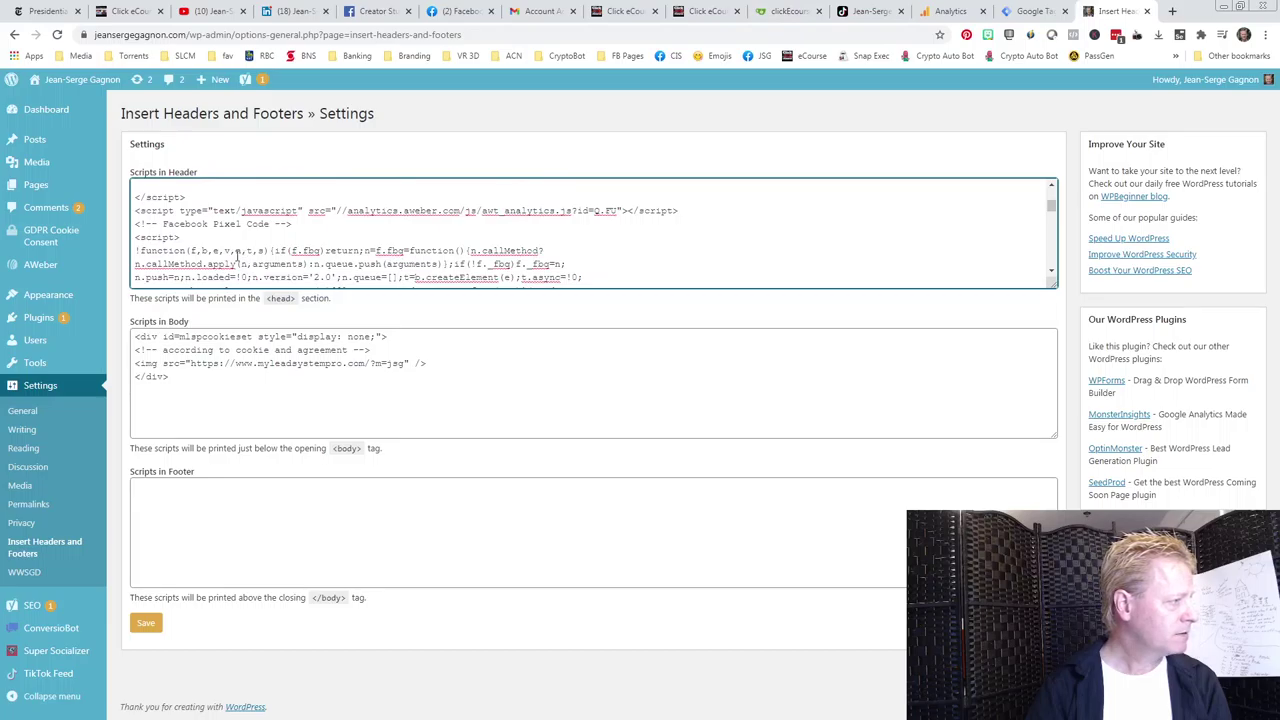
- Examine the LinkedIn partner tracking code that follows the Facebook Pixel code in the header scripts
scroll(237, 255, down, 4)
scroll(309, 242, down, 3)
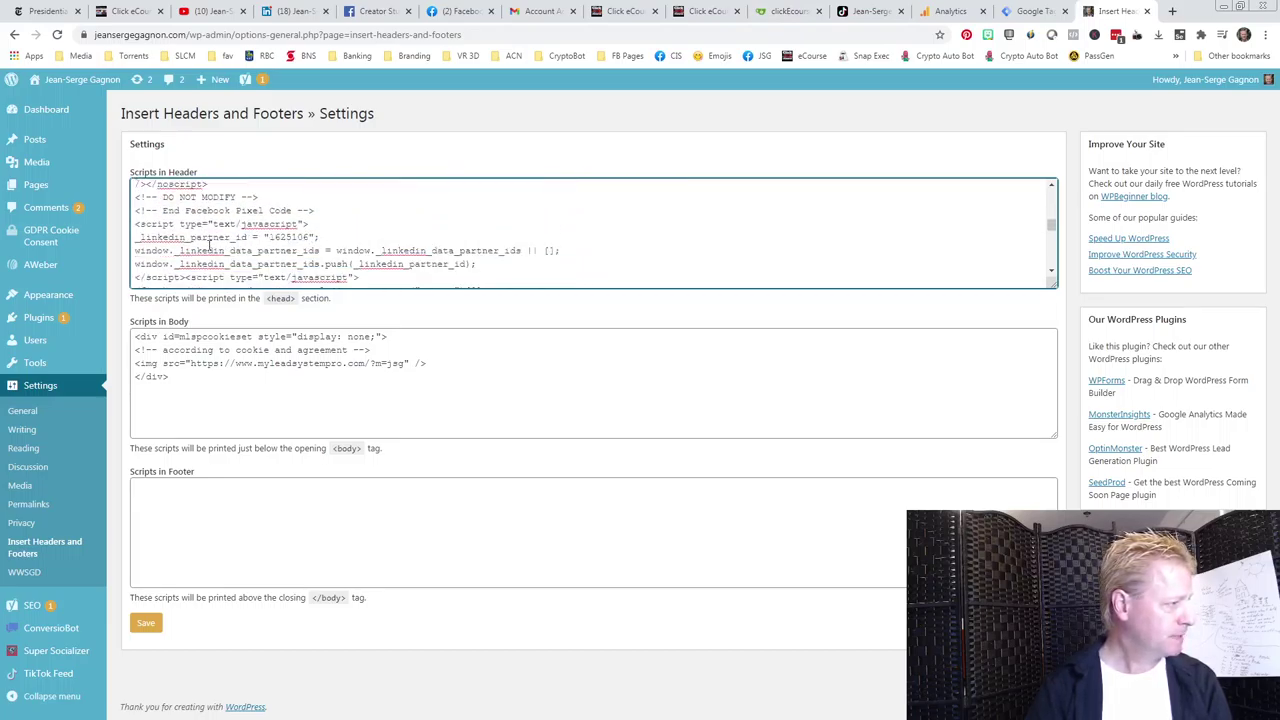
drag(208, 250, 349, 264)
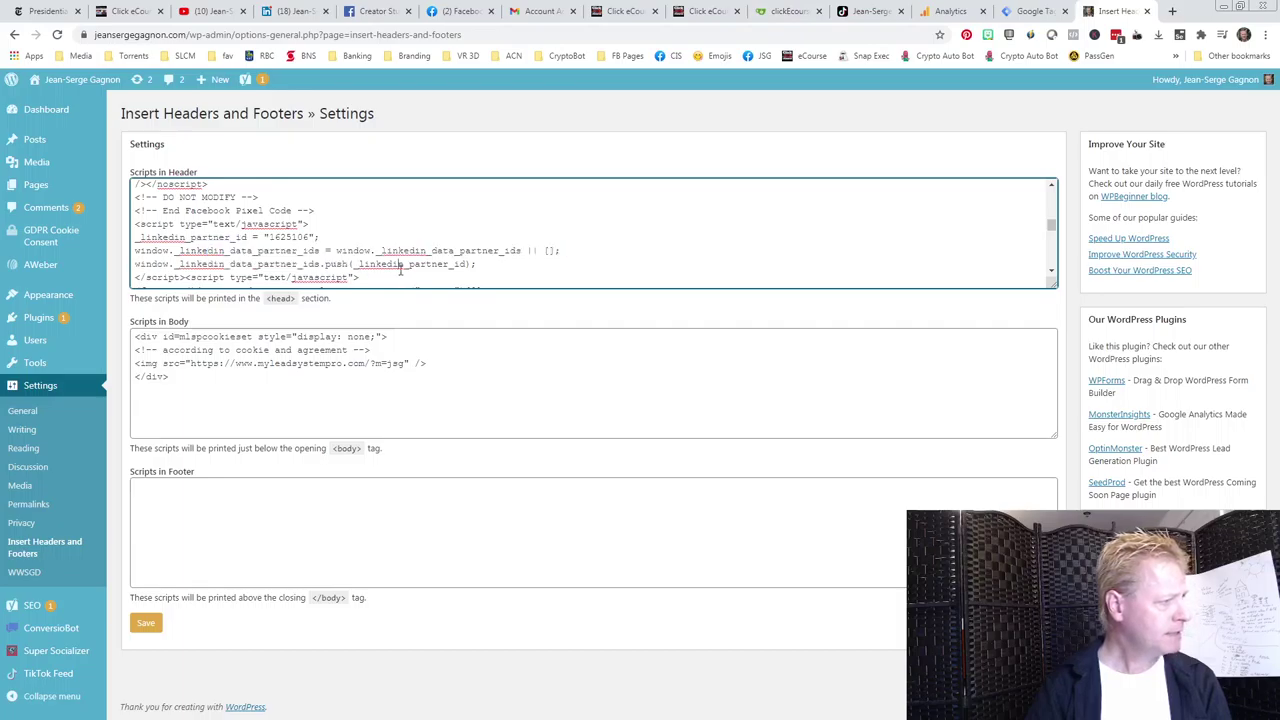
drag(480, 266, 268, 238)
scroll(366, 258, down, 2)
scroll(366, 258, down, 1)
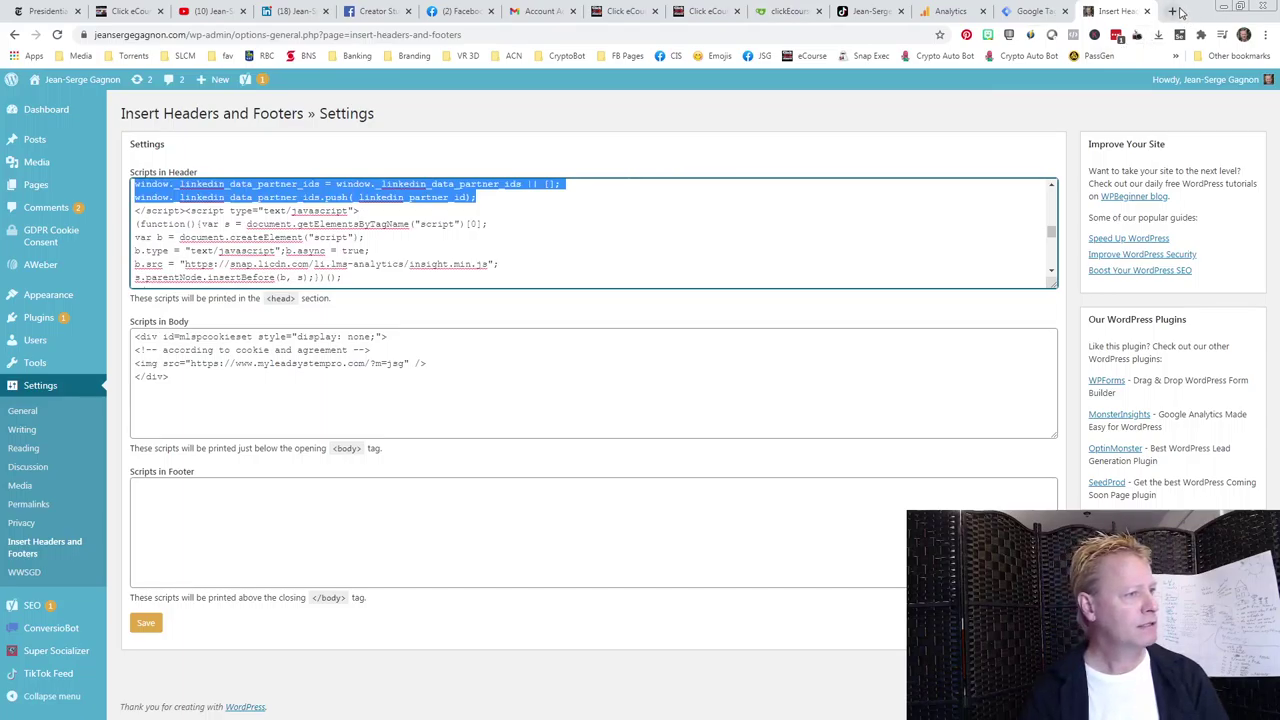
- Search the web for "linked in insight metrics" in a new browser tab
click(1174, 11)
click(830, 33)
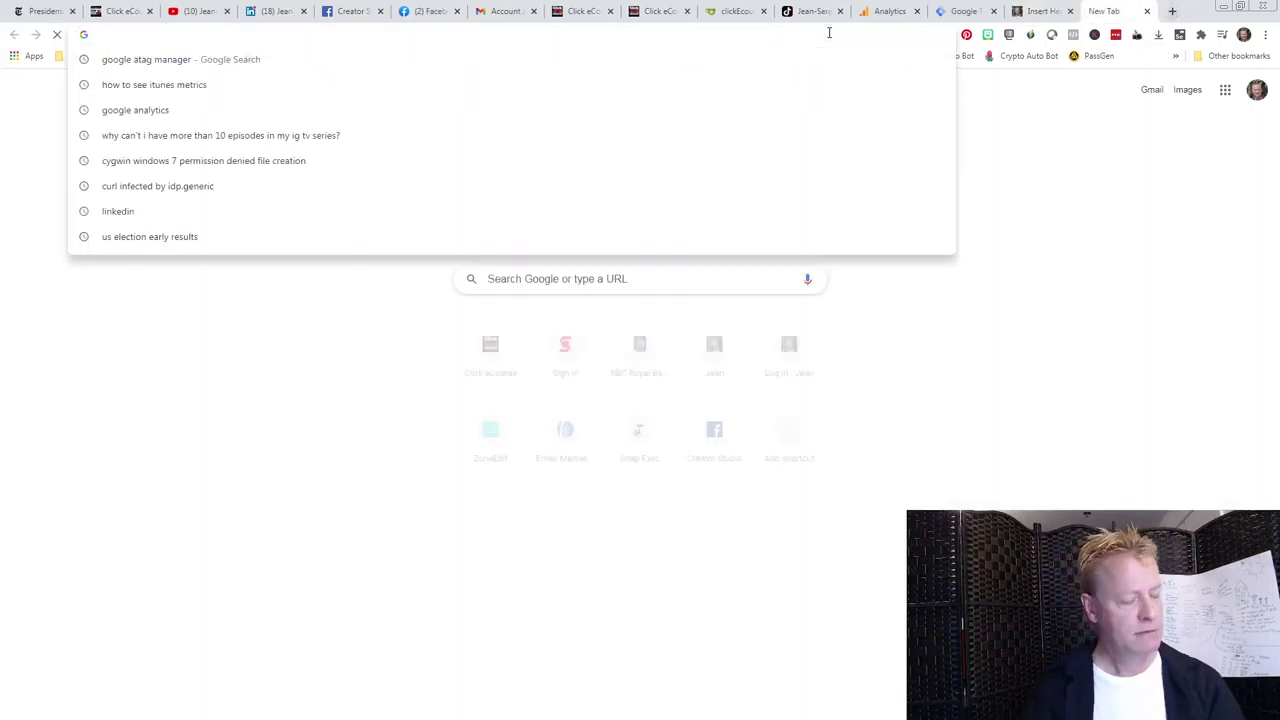
text(linked)
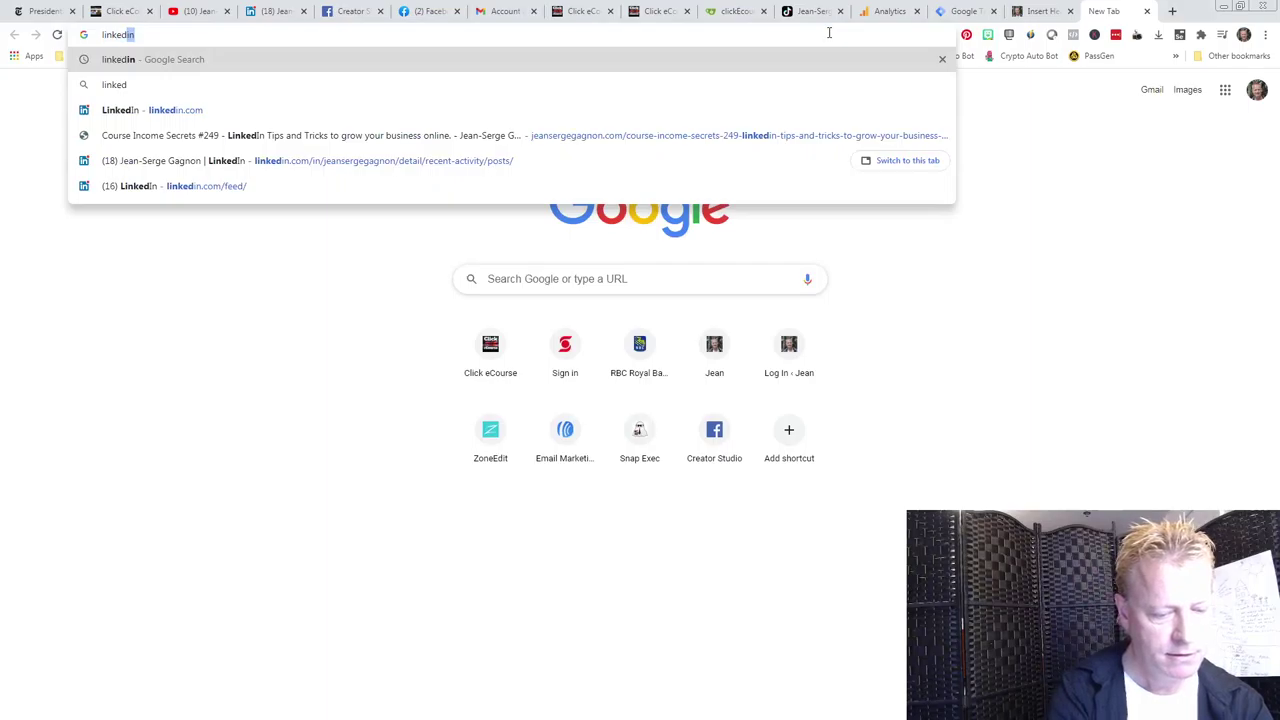
text( in )
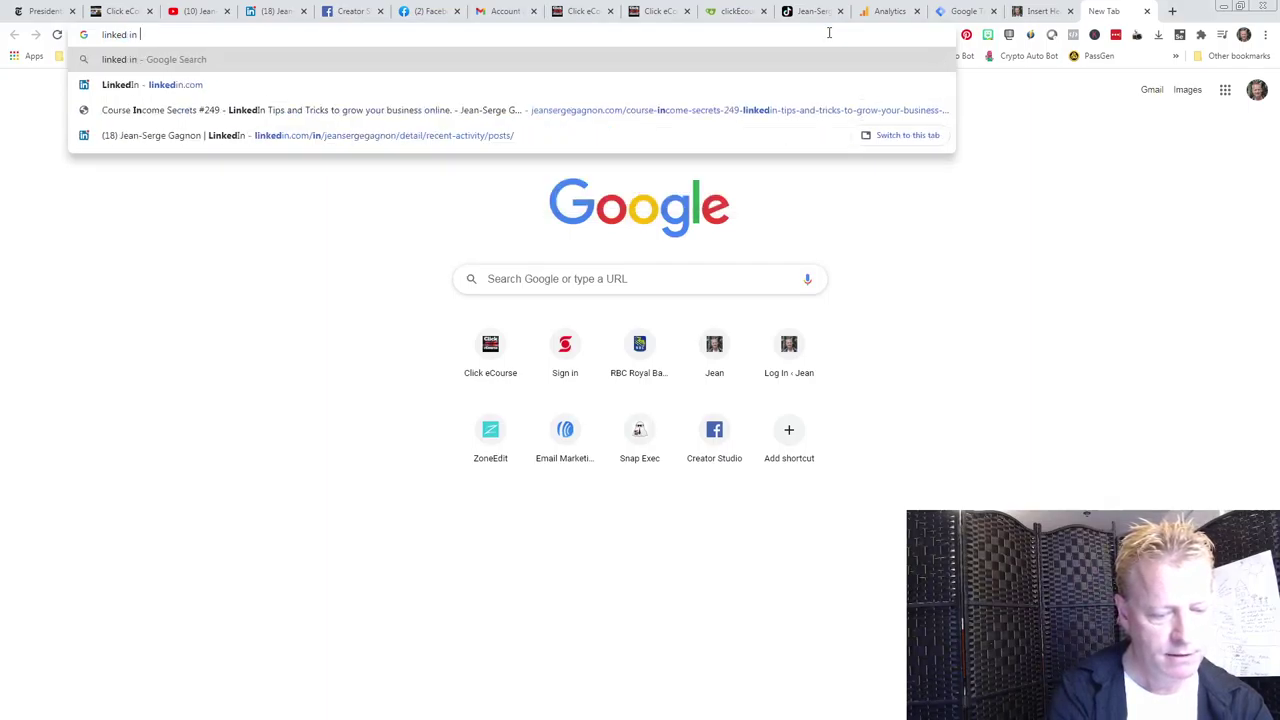
text(insigt)
key(BackSpace)
text(ht)
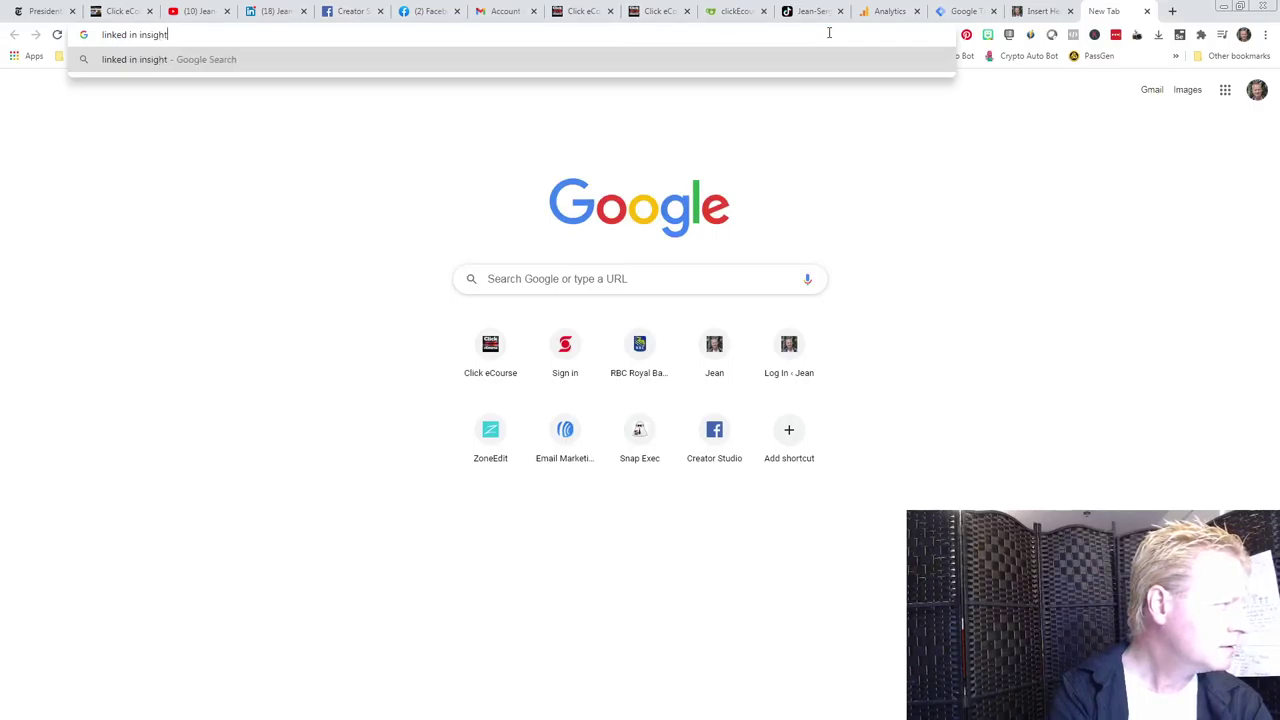
text( metrics)
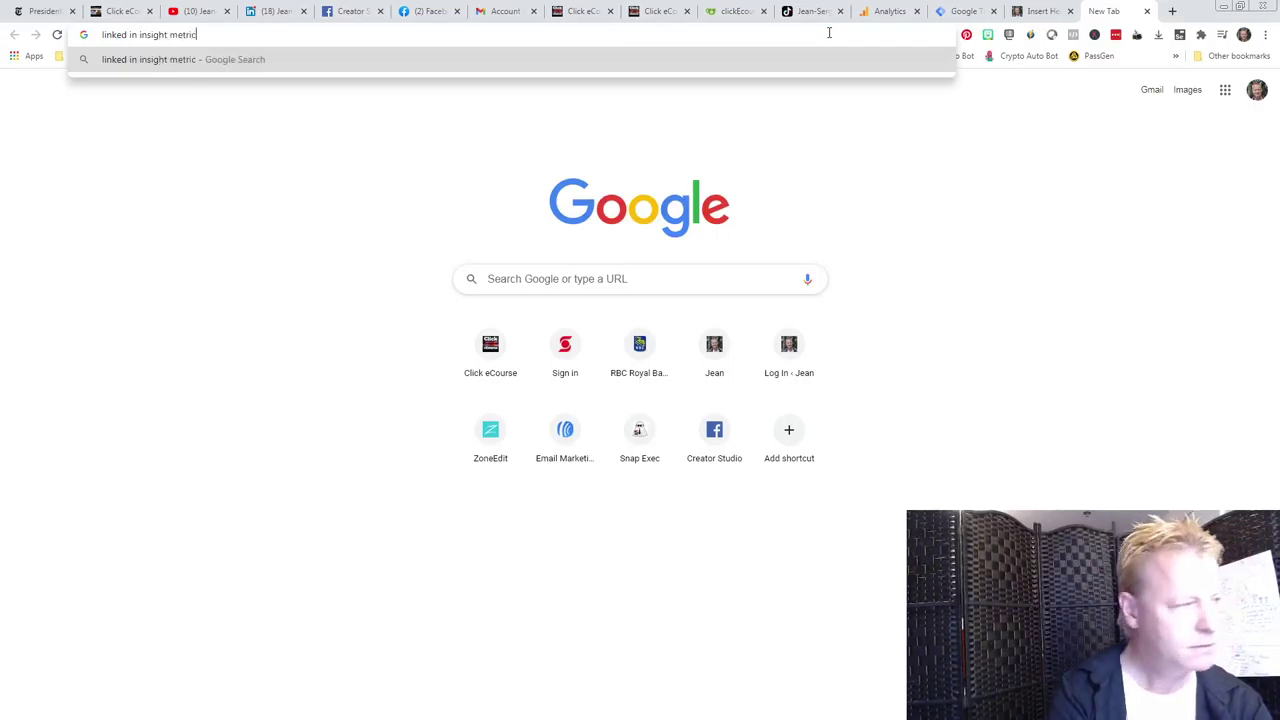
key(Return)
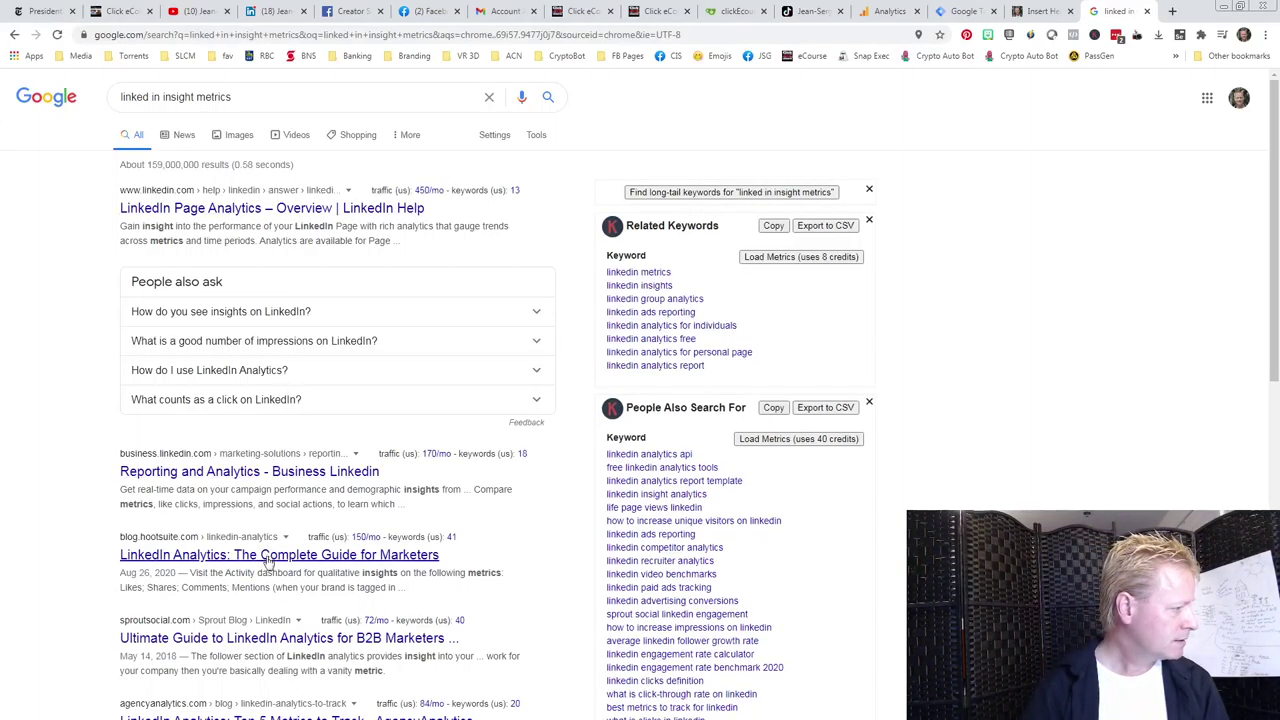
- Open the LinkedIn Page Analytics overview help article and view its linked Page Admins and analytics module articles
click(283, 208)
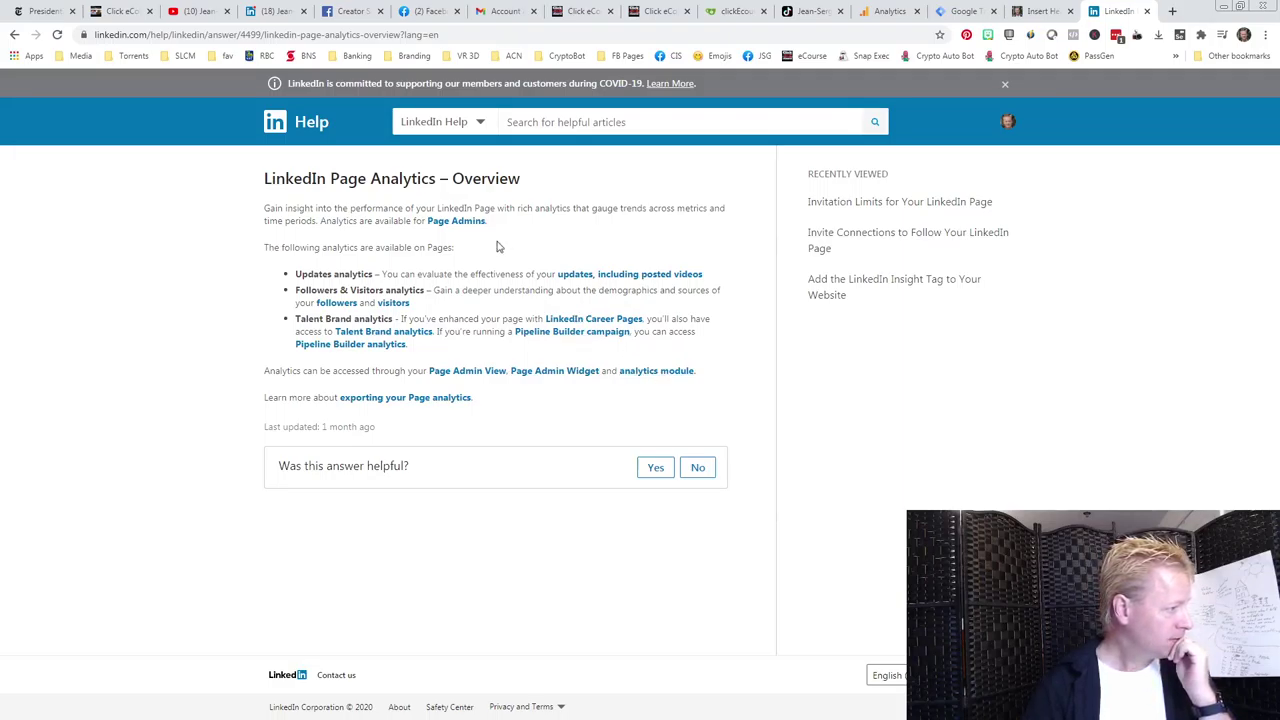
click(457, 221)
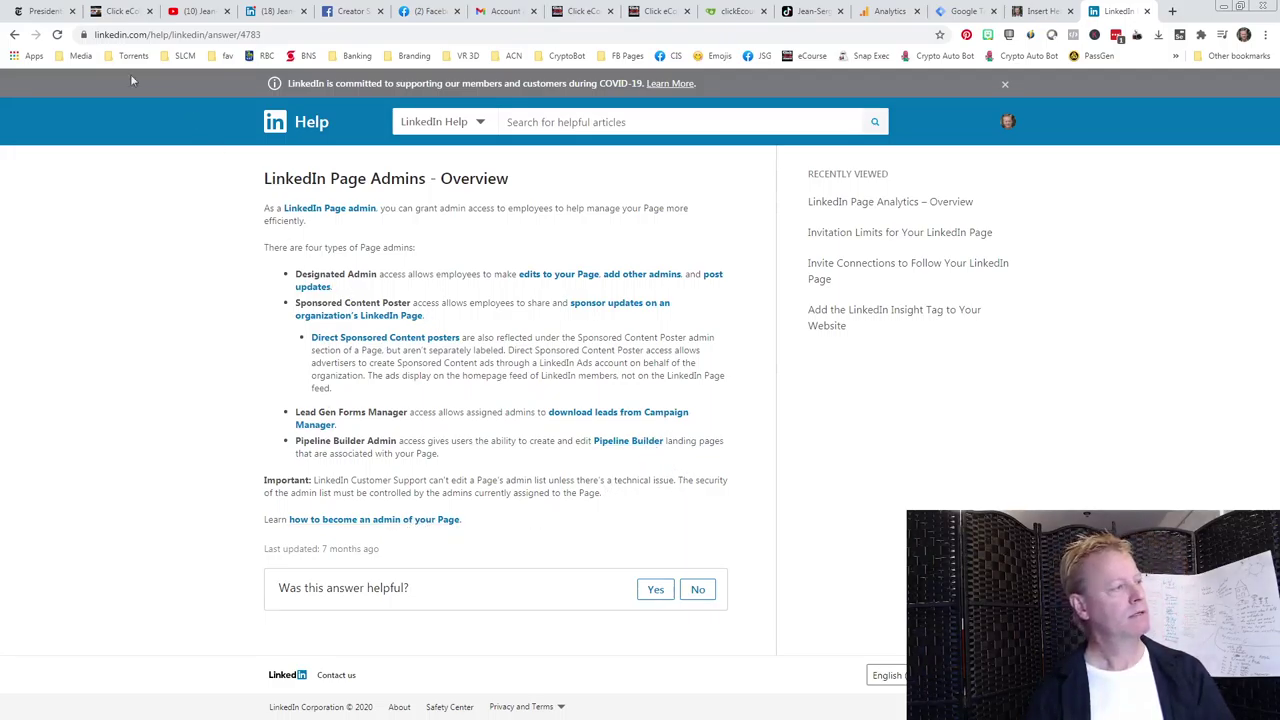
click(15, 35)
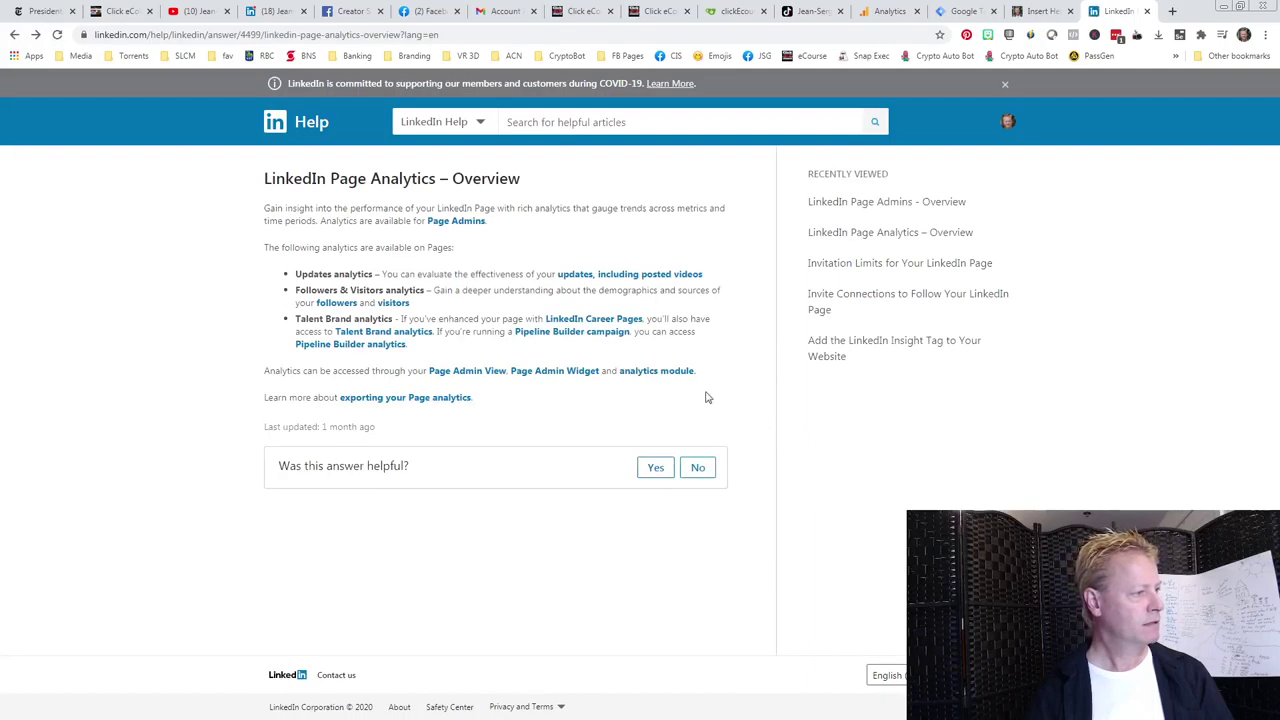
click(665, 372)
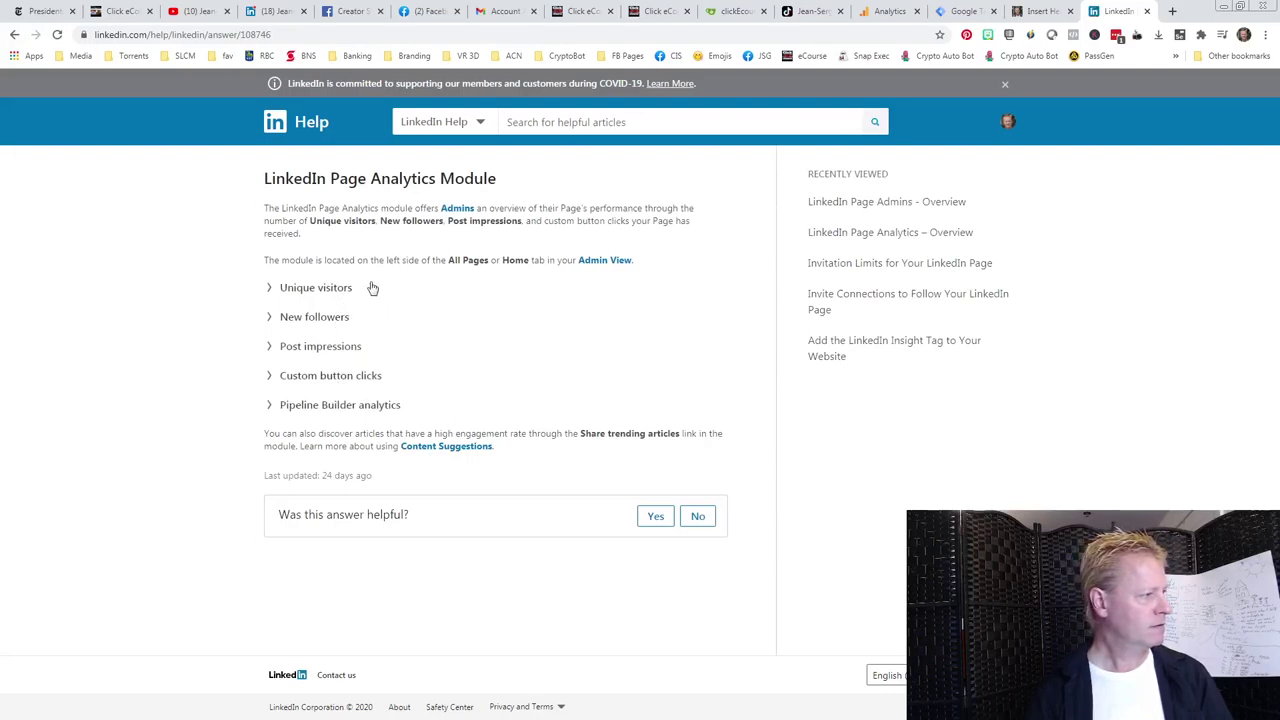
- Return to the Page Analytics overview article and search LinkedIn Help for "insight tag"
click(16, 35)
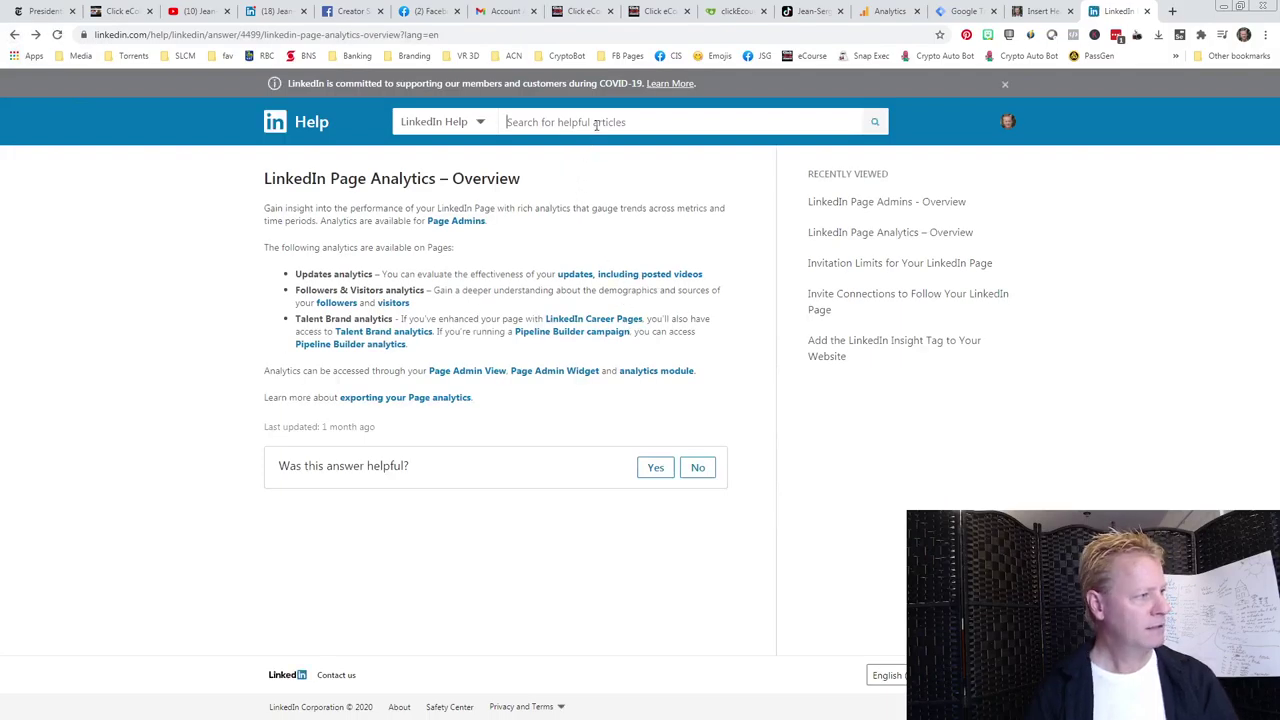
text(insight tag)
key(Return)
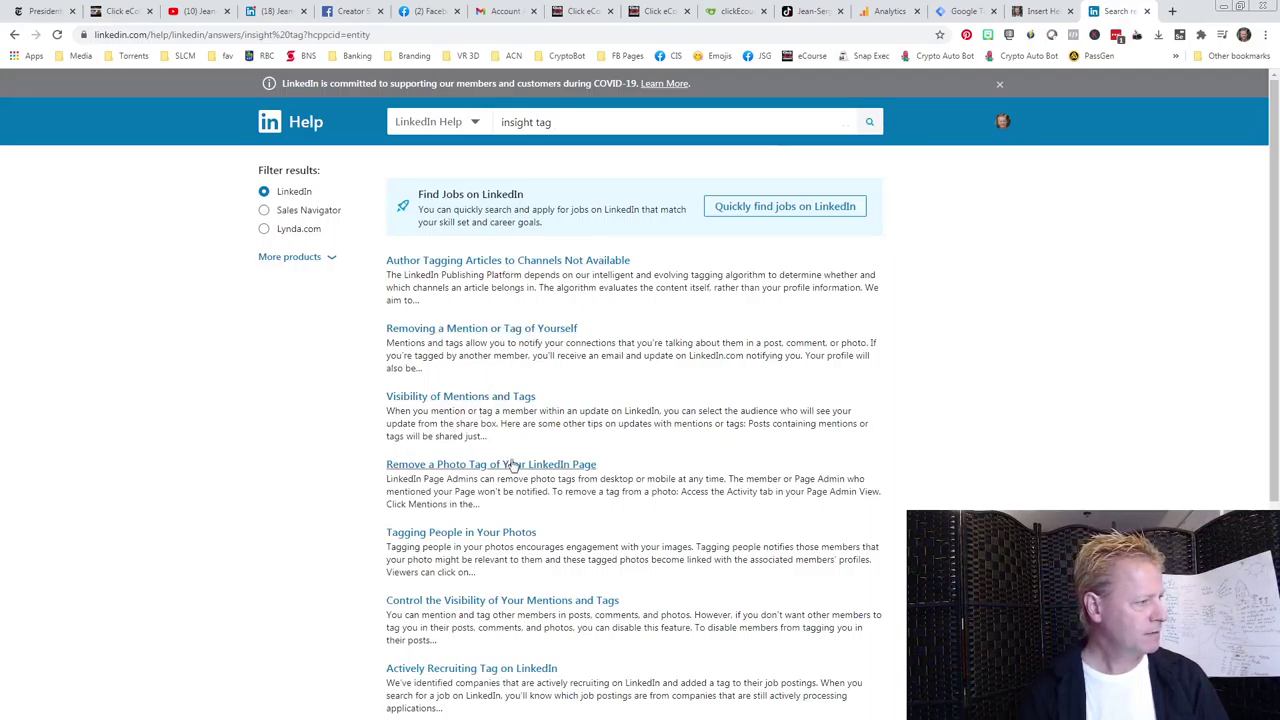
- Look through the LinkedIn Help search results for "insight tag"
scroll(665, 488, down, 1)
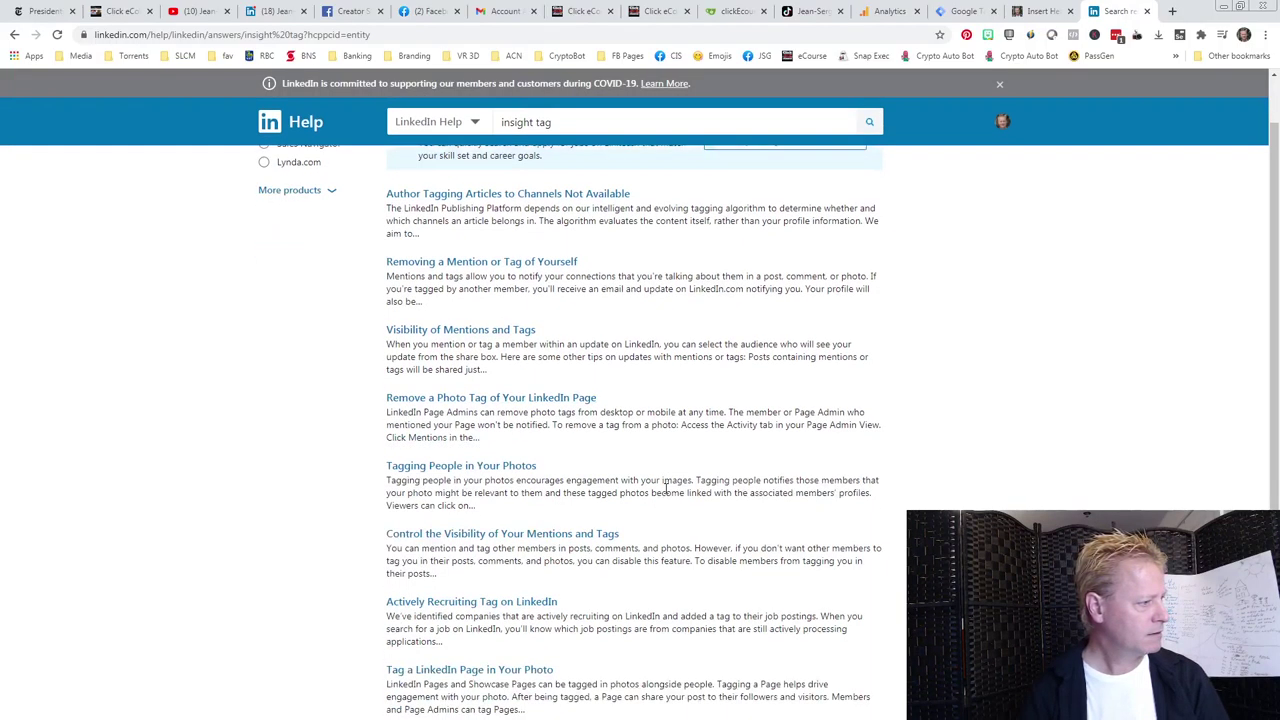
scroll(665, 488, down, 2)
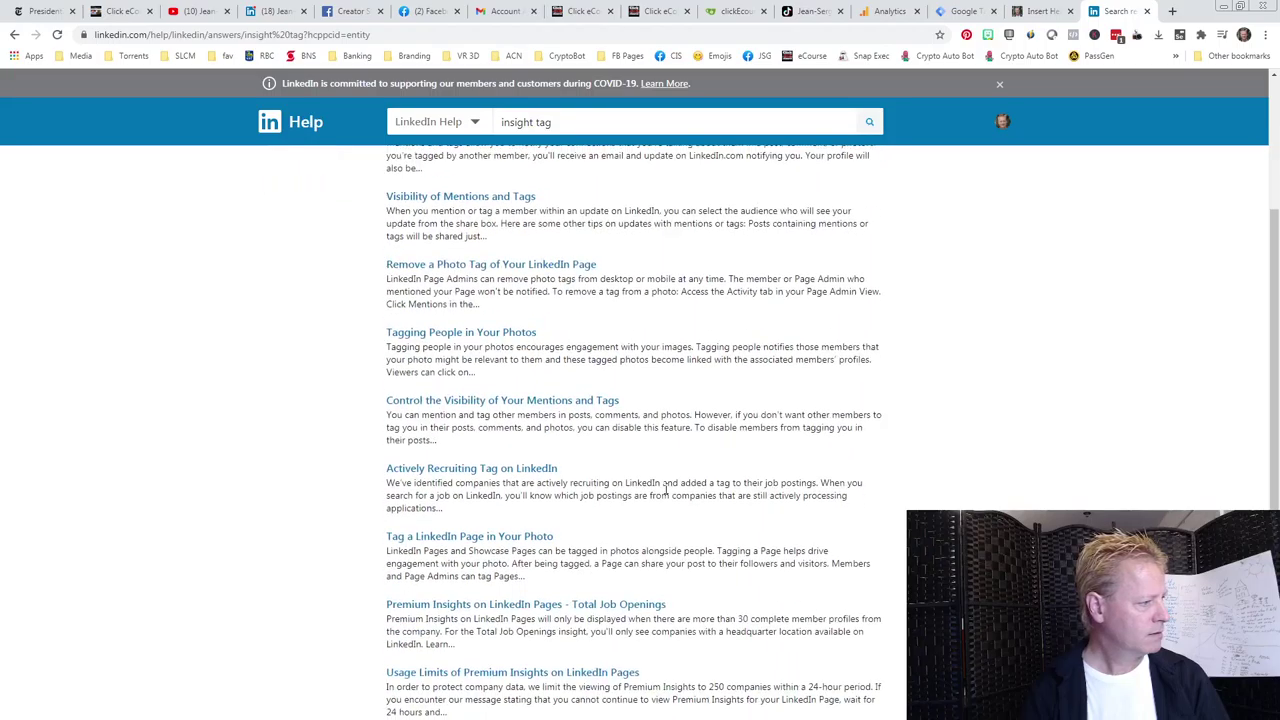
scroll(665, 488, down, 2)
scroll(665, 494, up, 5)
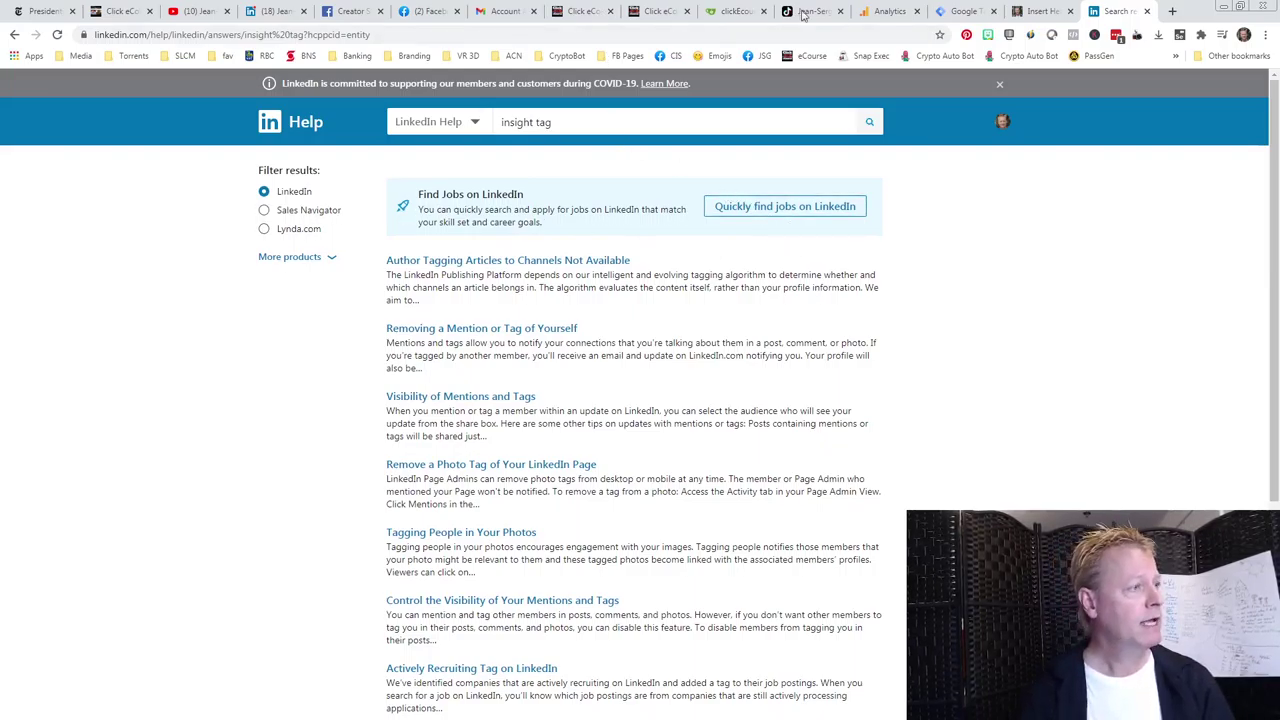
- Return to the WordPress Insert Headers and Footers settings and examine the LinkedIn and Pinterest code in the header scripts
click(1040, 11)
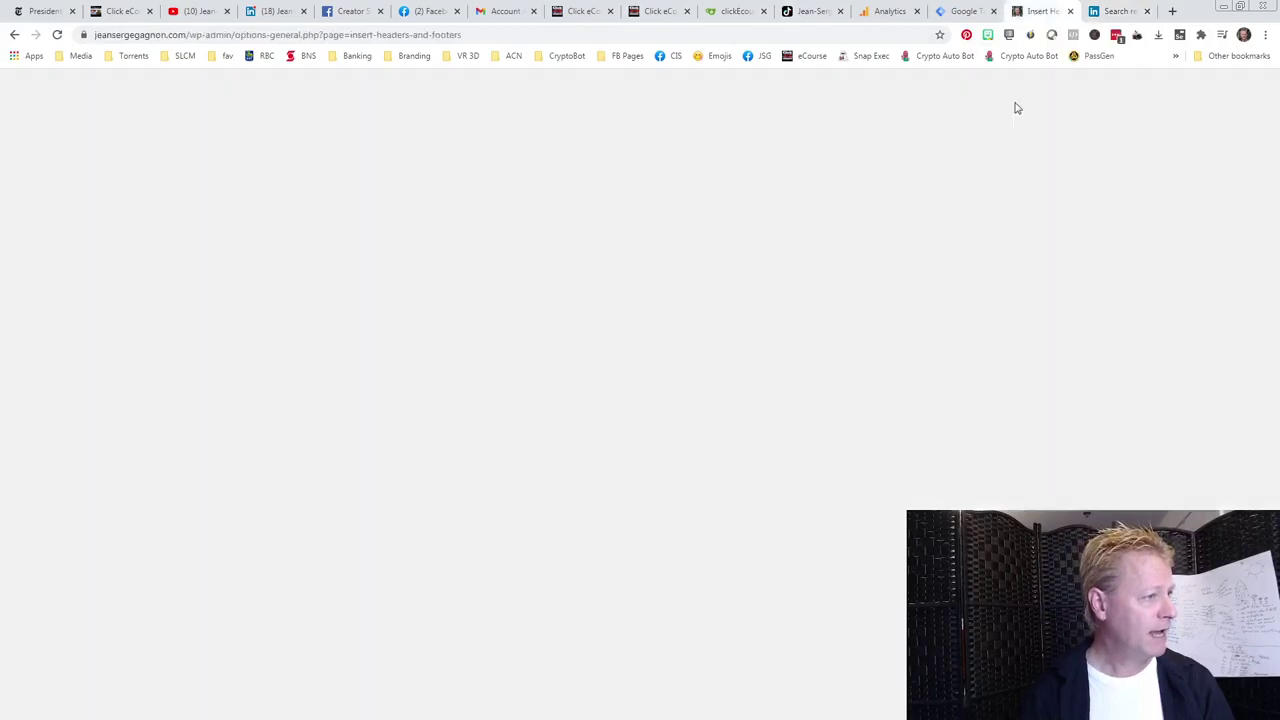
click(537, 264)
scroll(381, 241, down, 2)
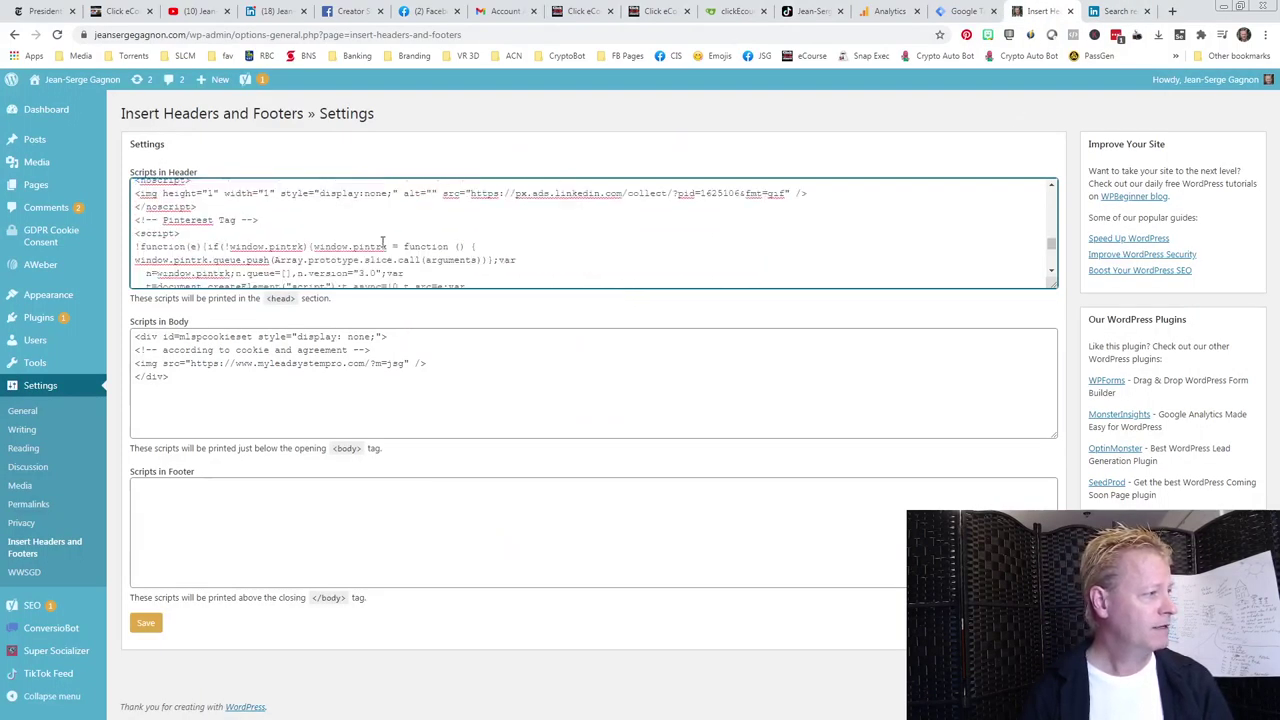
scroll(405, 250, up, 2)
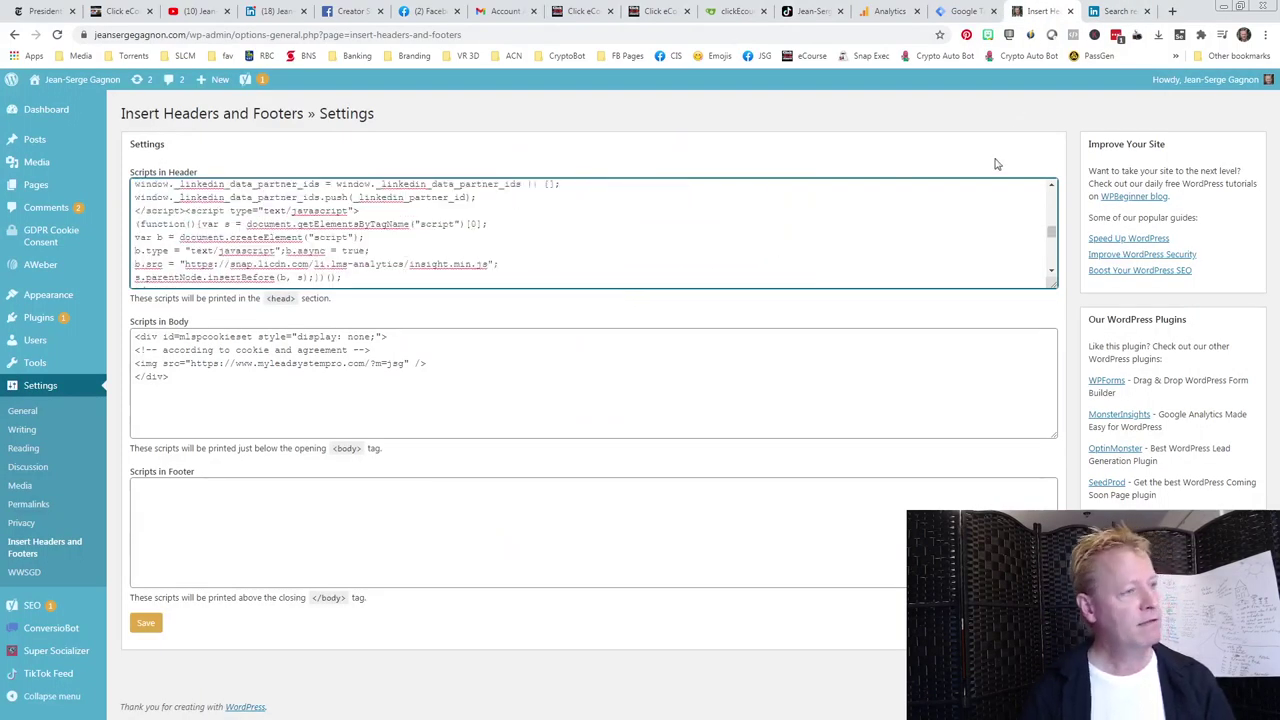
- Switch to Google Tag Manager and view the container's list of workspaces, then close it
click(970, 12)
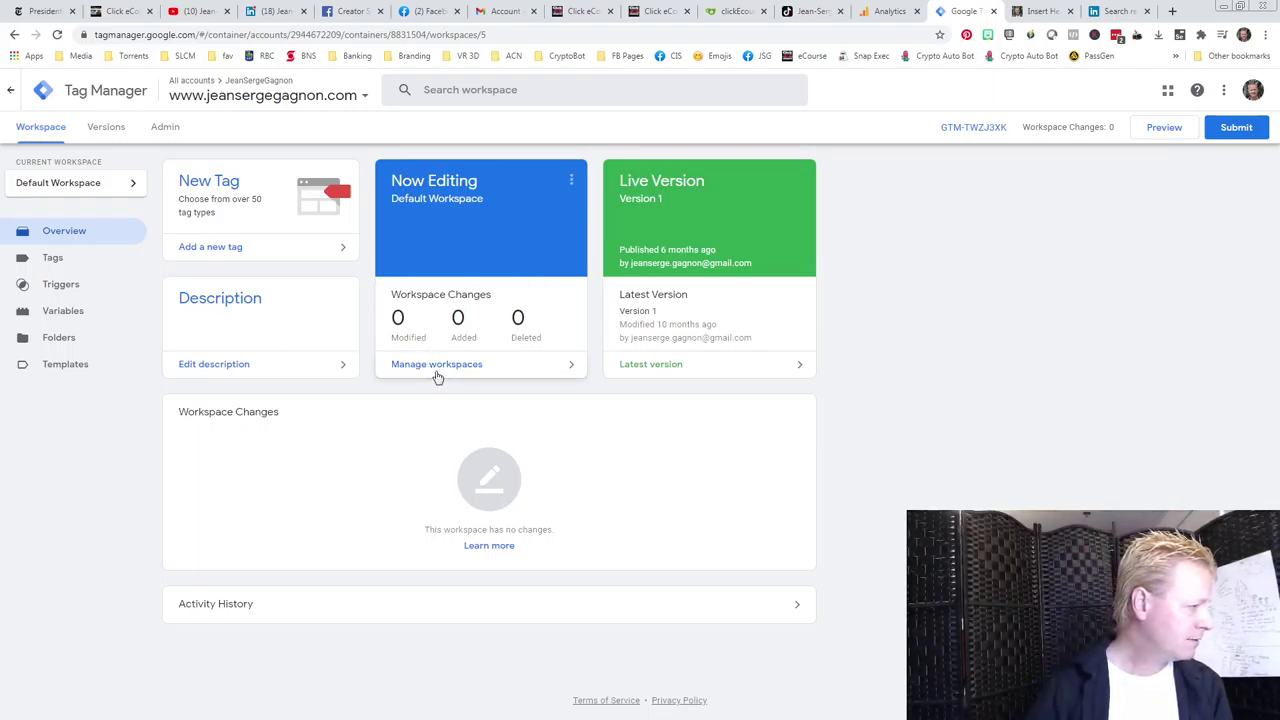
click(478, 367)
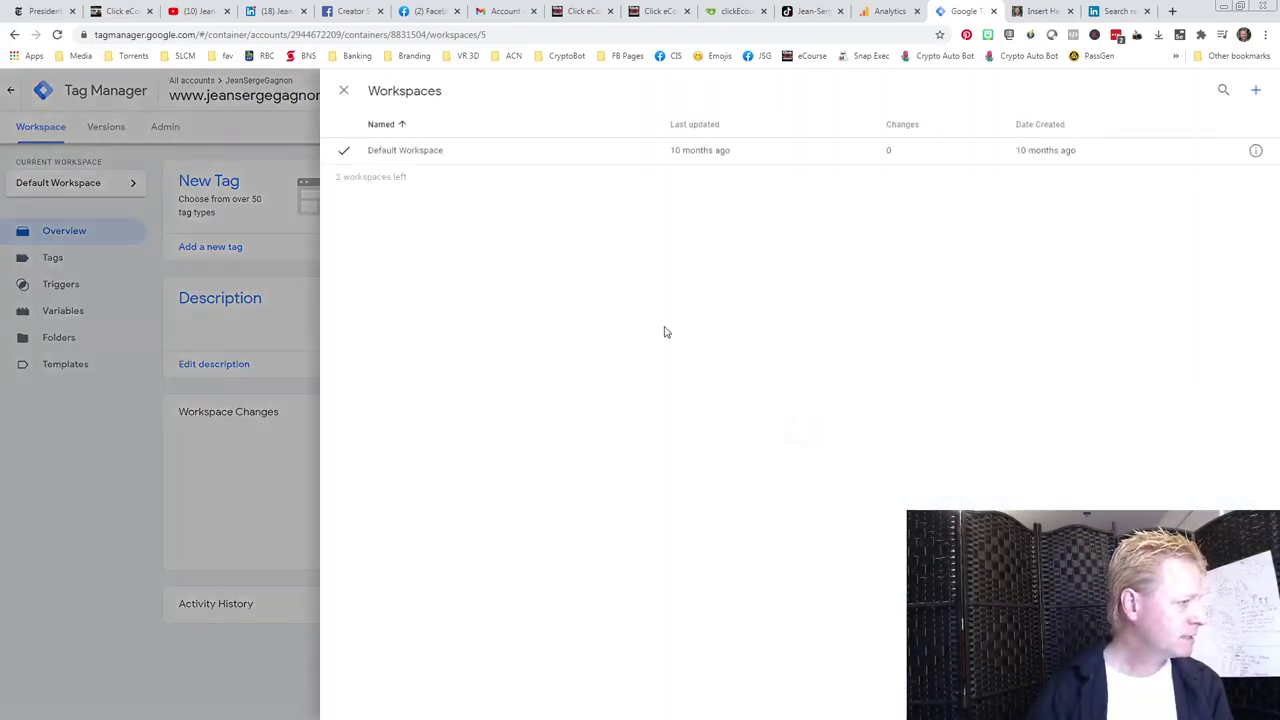
click(343, 90)
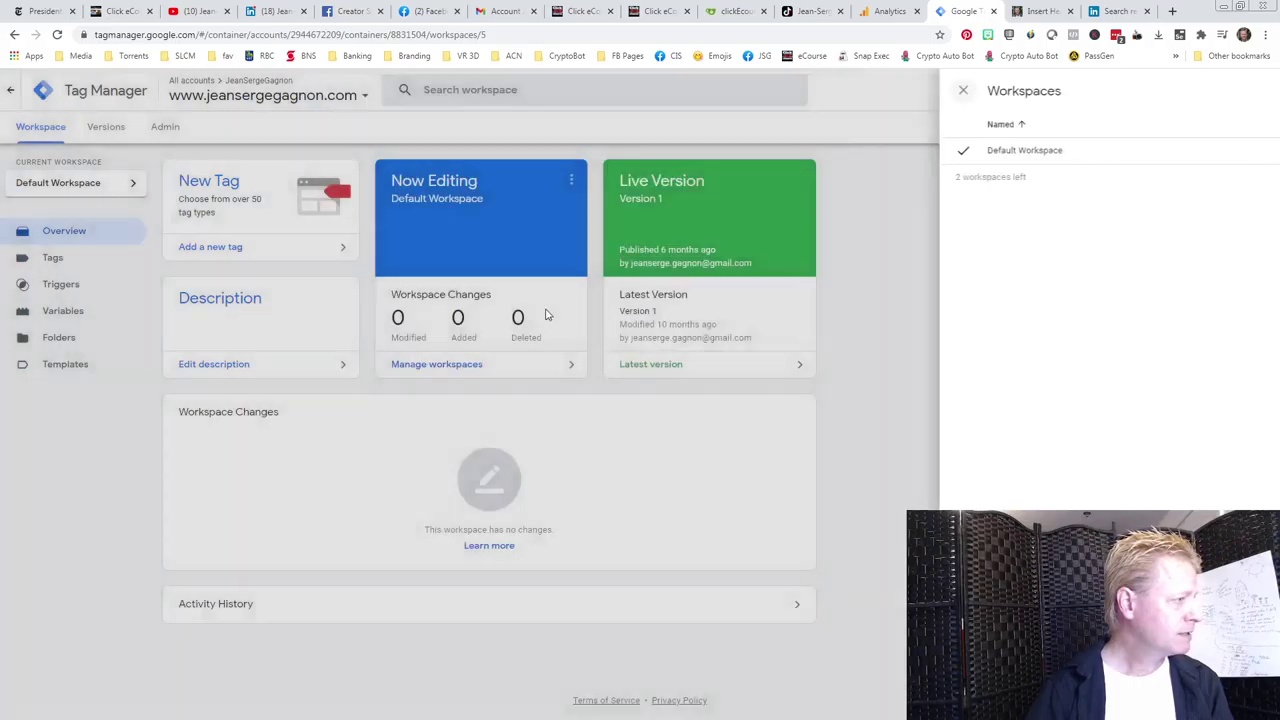
- Open the container's latest version and examine its summary, version changes, tags, triggers and variables
click(668, 364)
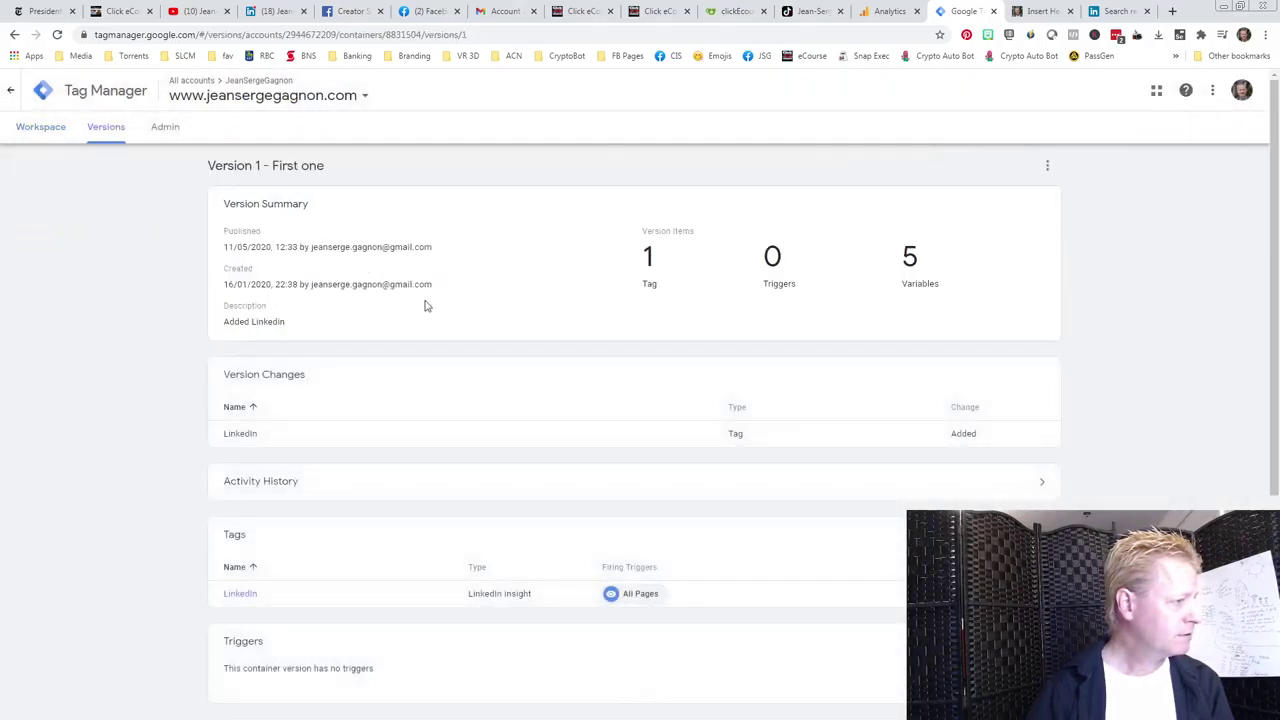
scroll(608, 490, down, 2)
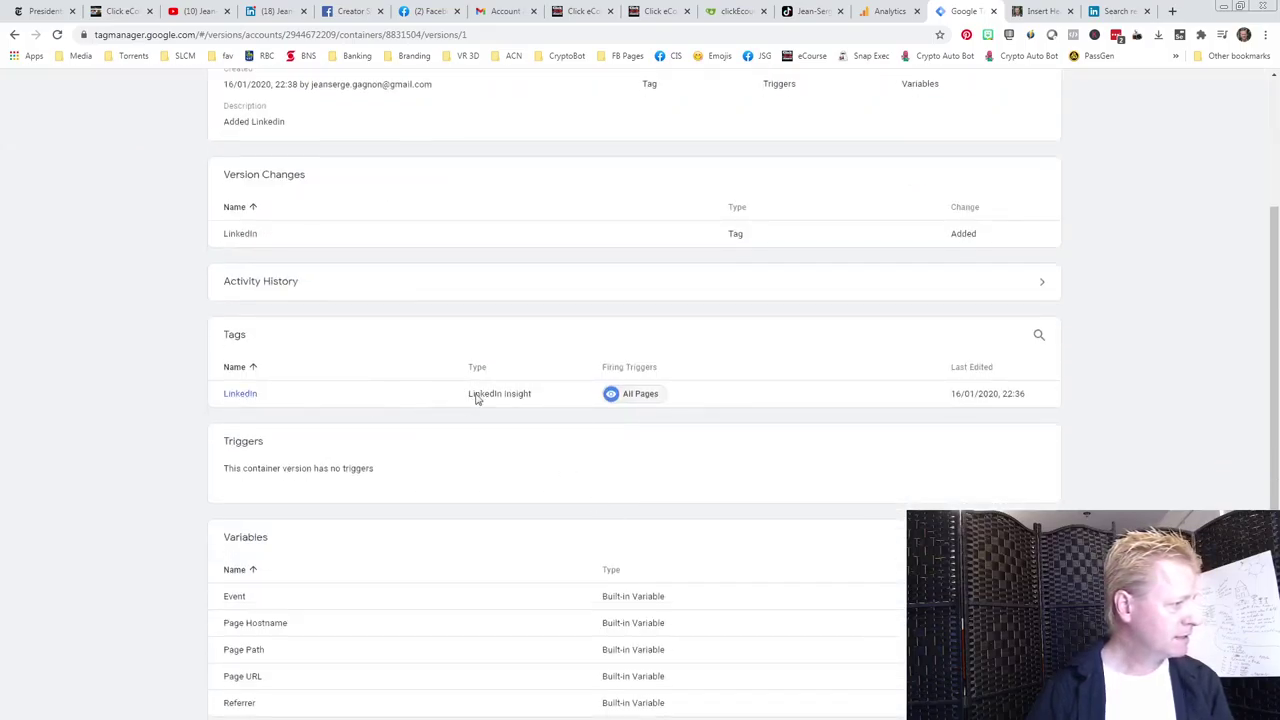
scroll(803, 423, down, 2)
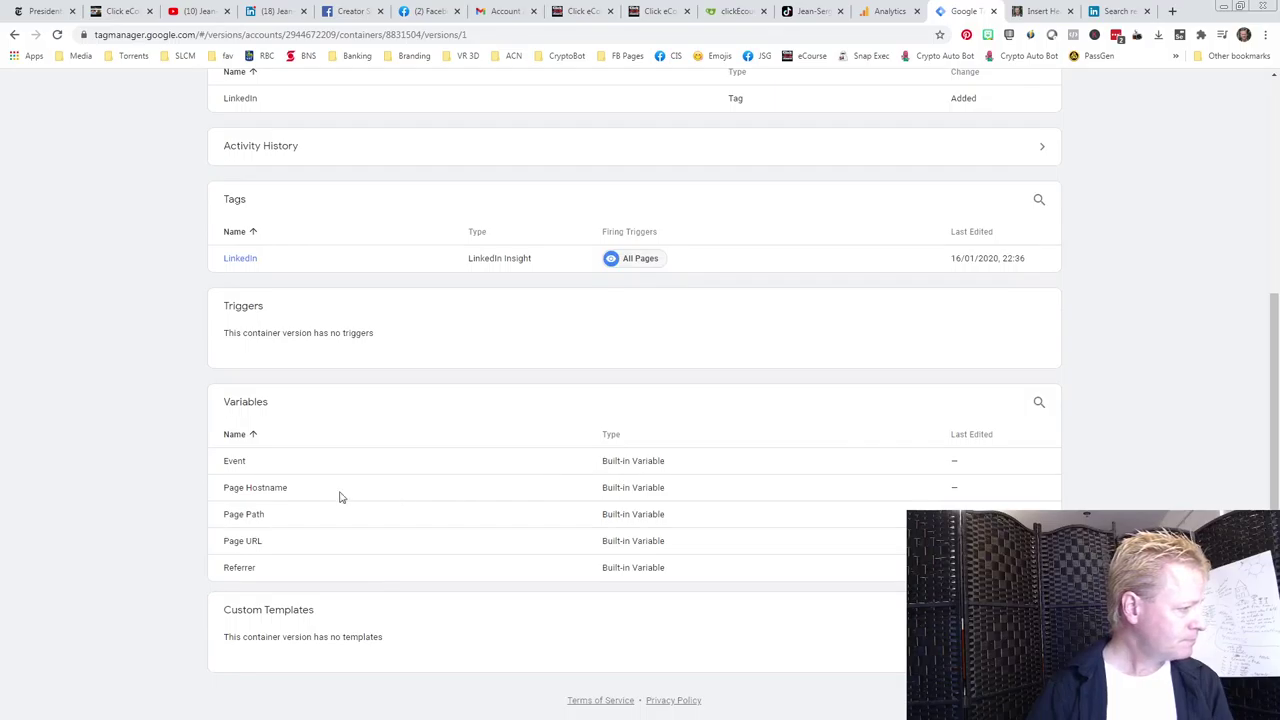
scroll(303, 389, up, 3)
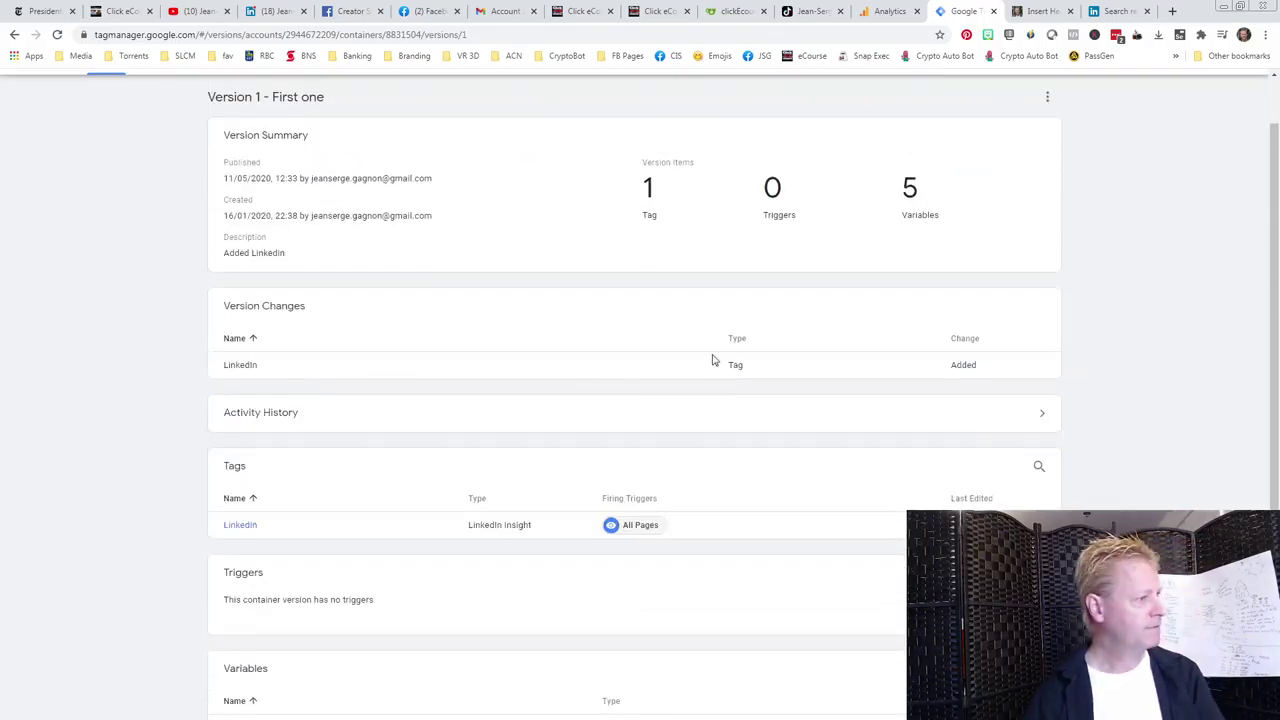
scroll(453, 403, up, 1)
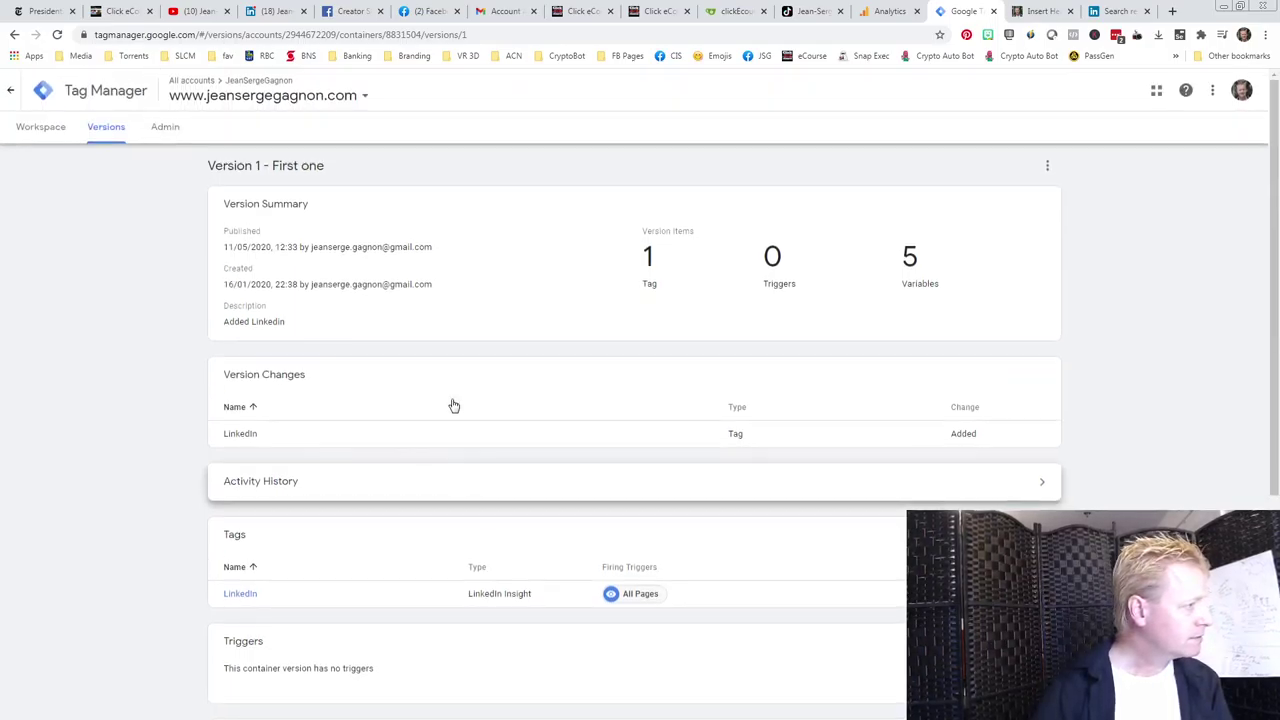
scroll(451, 404, down, 3)
scroll(451, 404, up, 1)
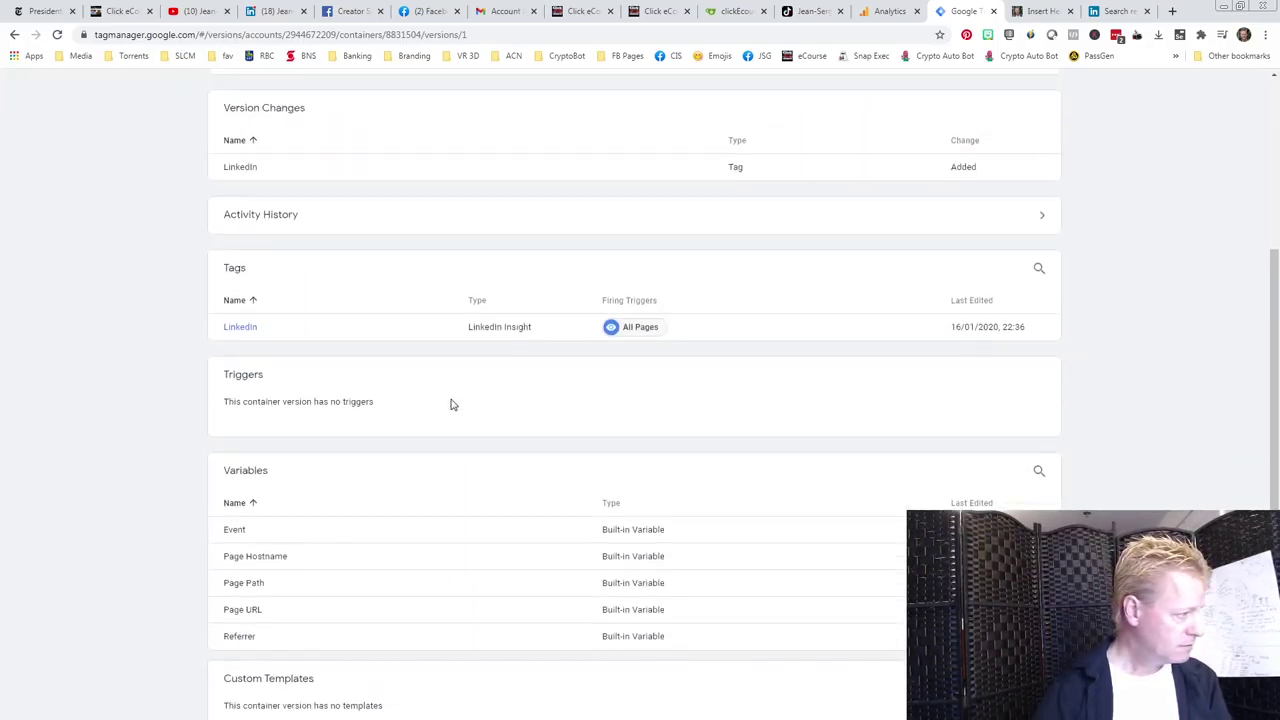
scroll(451, 404, up, 2)
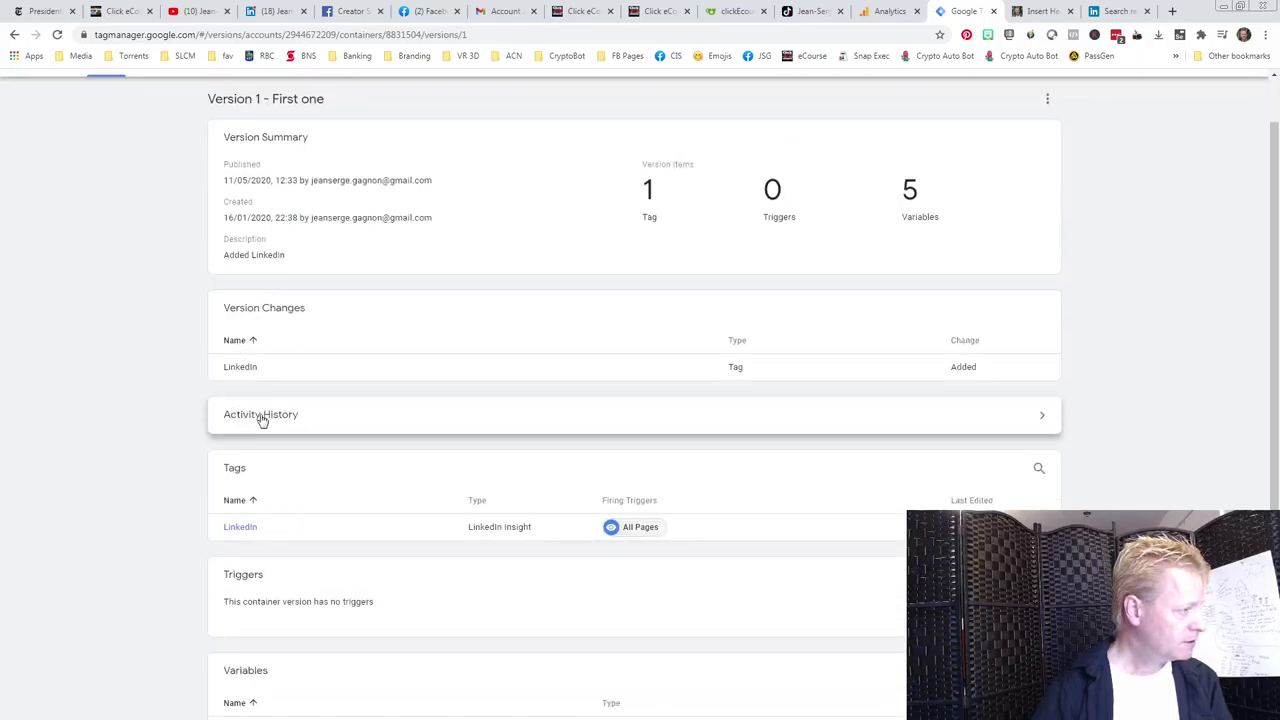
scroll(328, 222, up, 1)
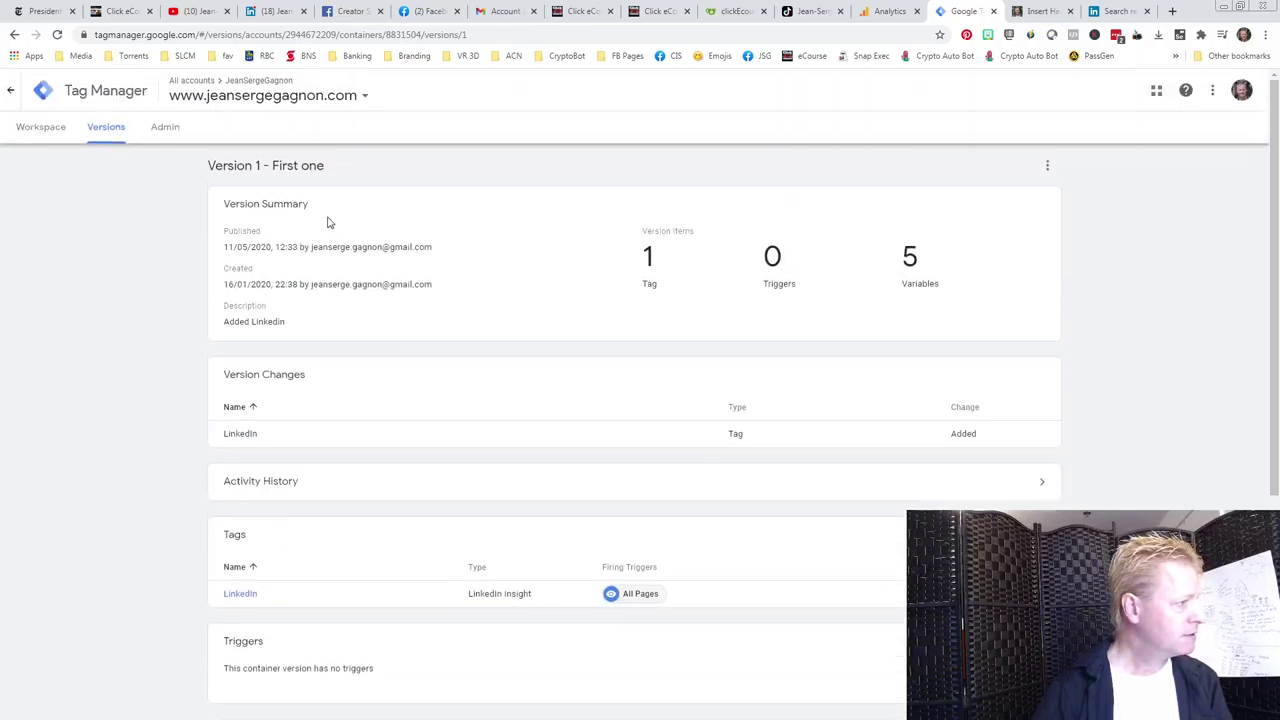
- Return to the workspace's tag list, start a new tag and open the choice of tag types for its configuration
click(60, 140)
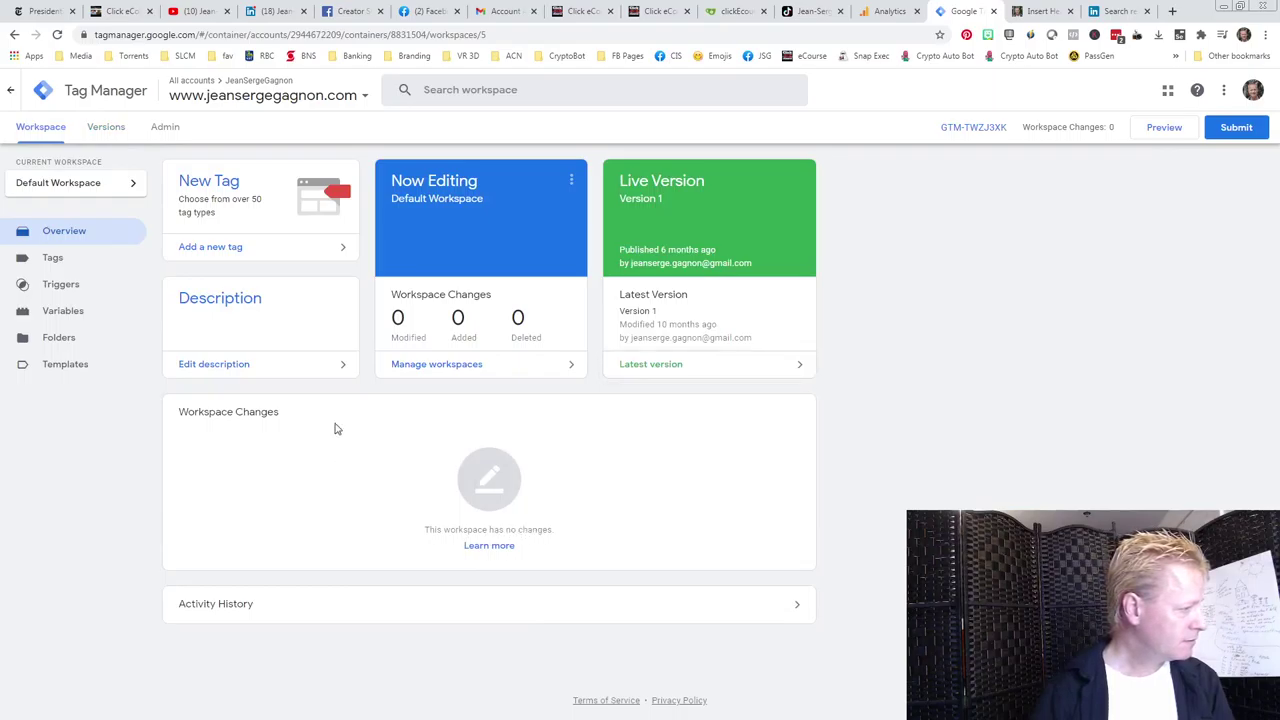
click(75, 262)
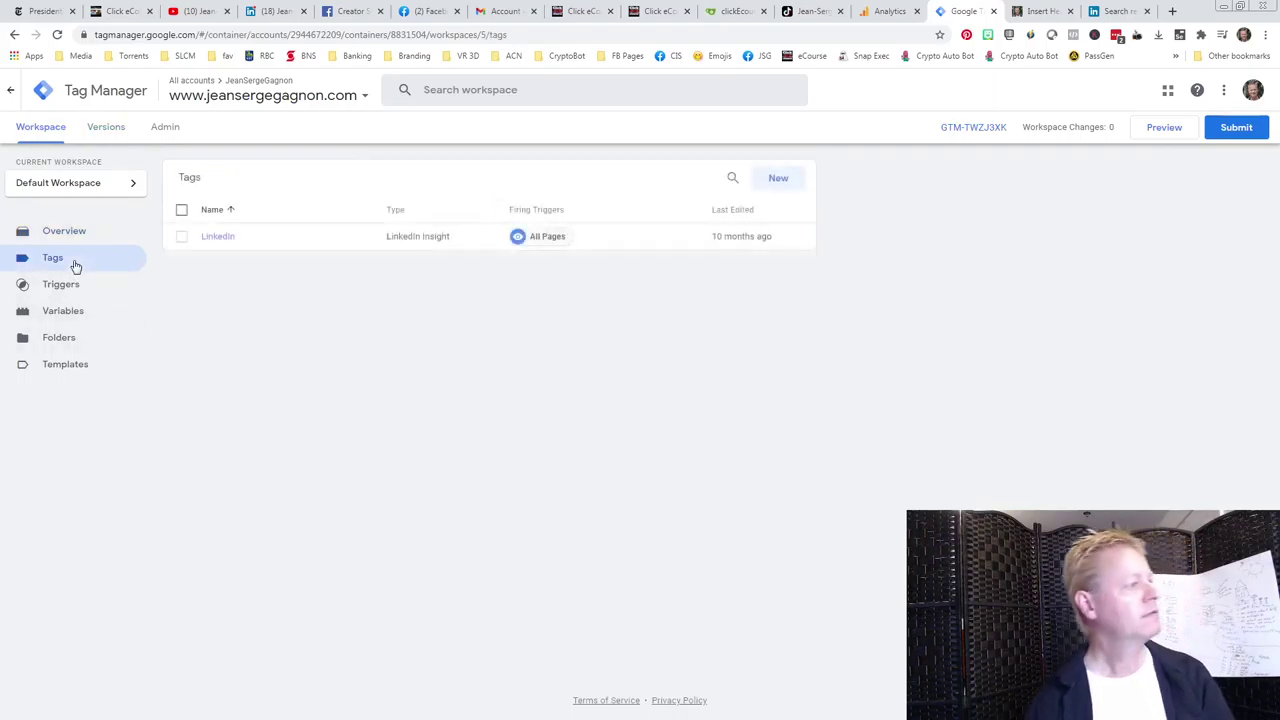
click(780, 180)
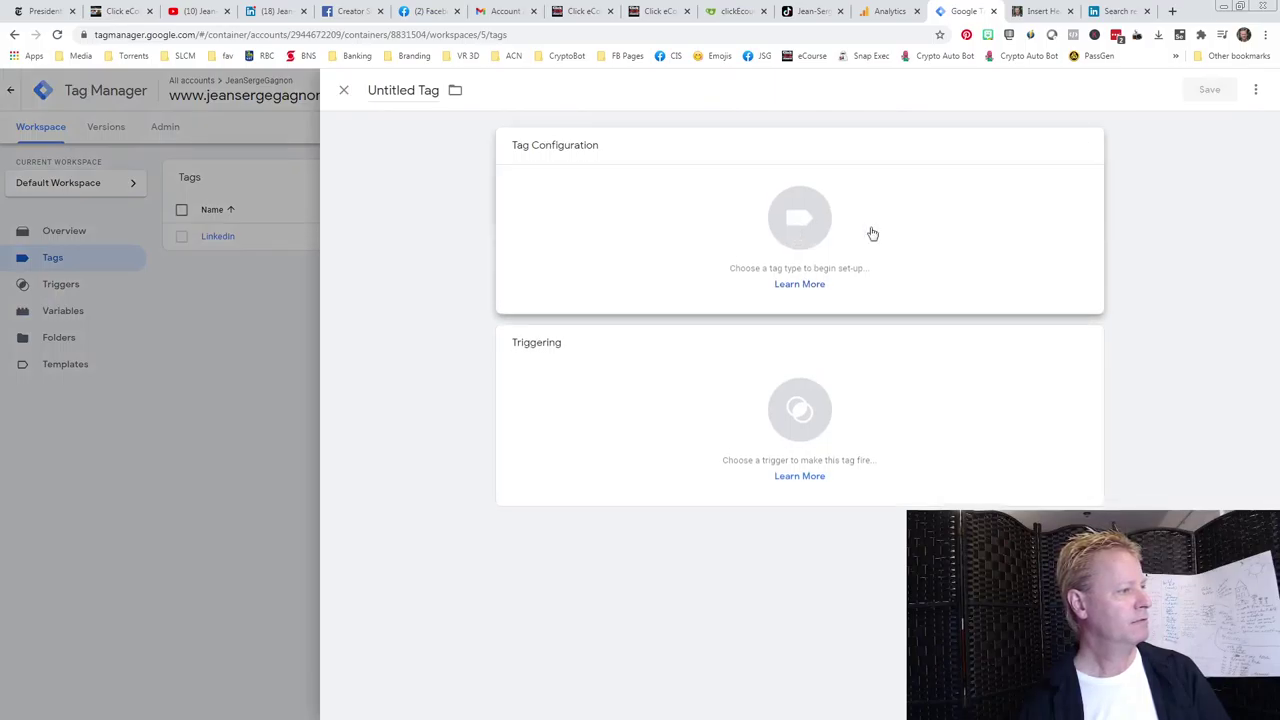
click(932, 277)
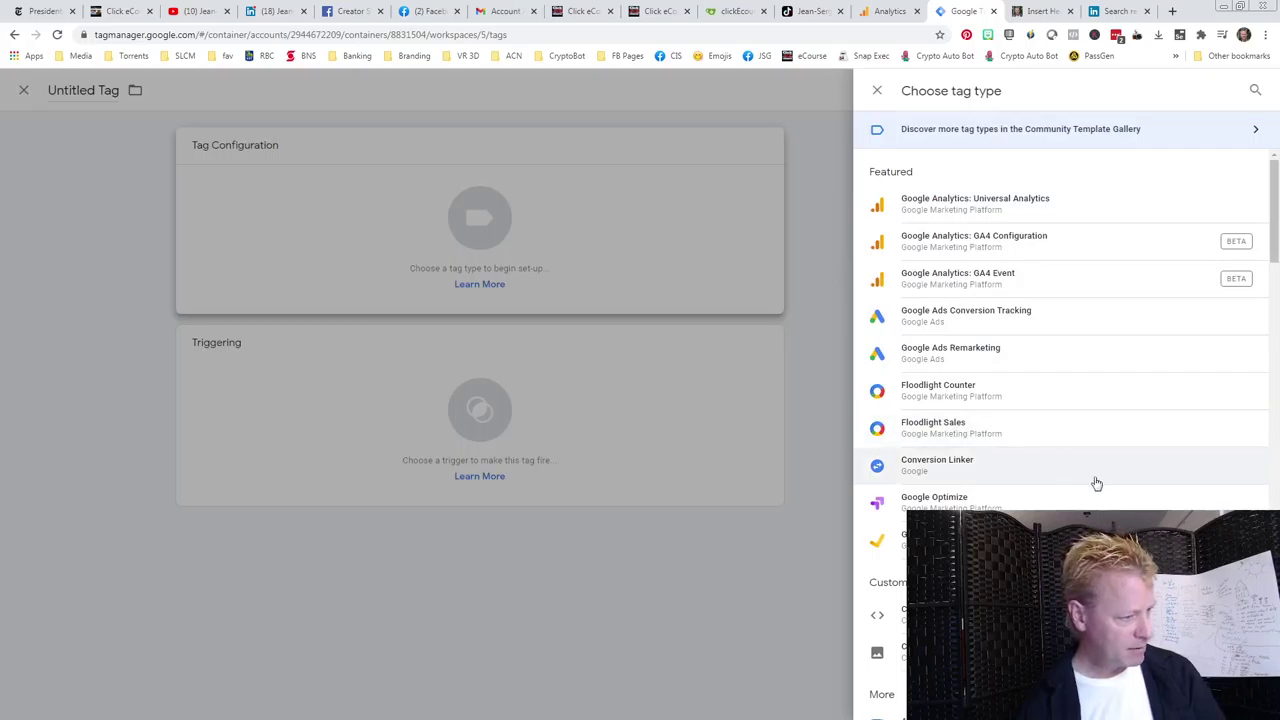
- Browse the available tag types from the featured Google ones down through the third-party vendors, including LinkedIn Insight, Pinterest Tag and Twitter
scroll(1100, 490, down, 1)
scroll(1070, 471, down, 3)
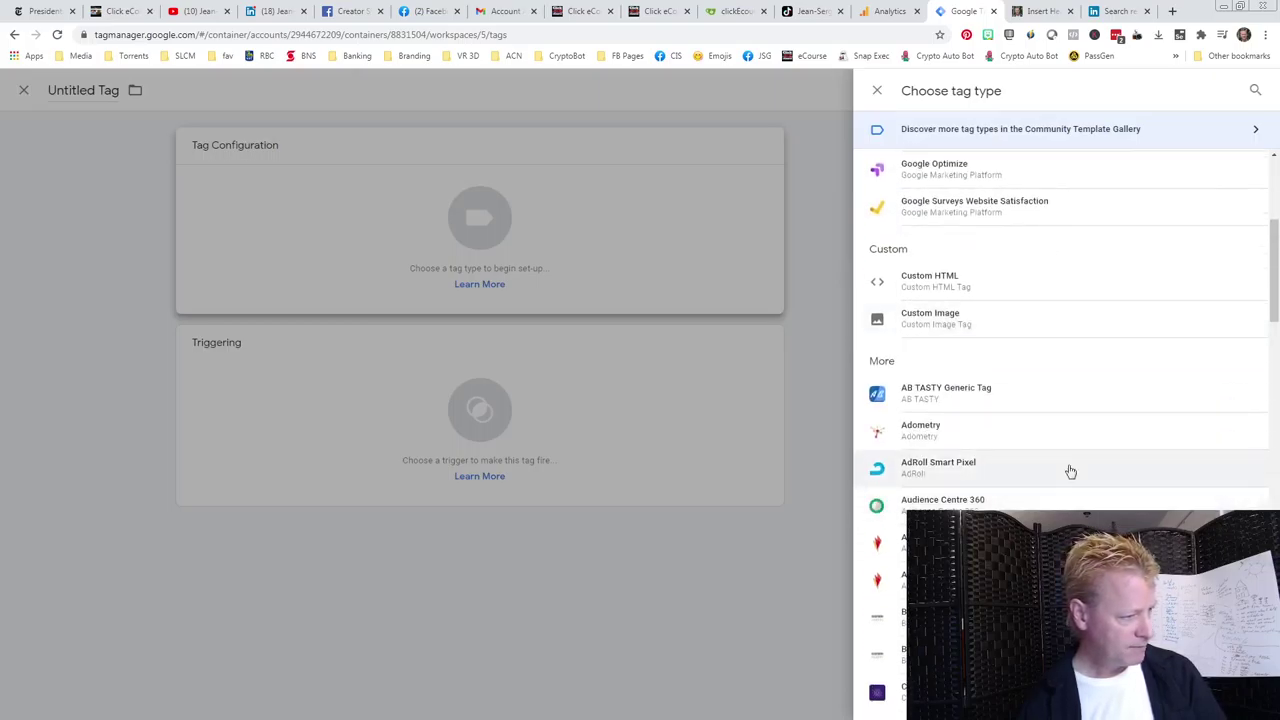
scroll(1070, 471, down, 5)
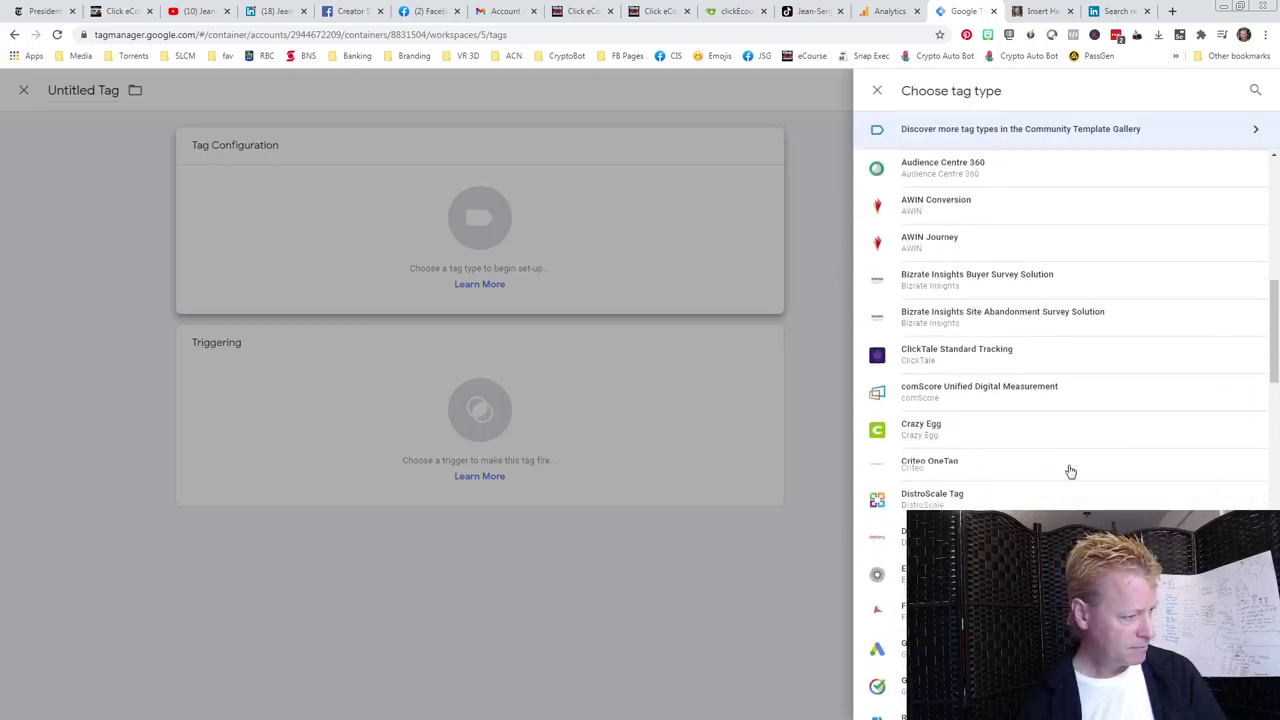
scroll(1070, 471, down, 3)
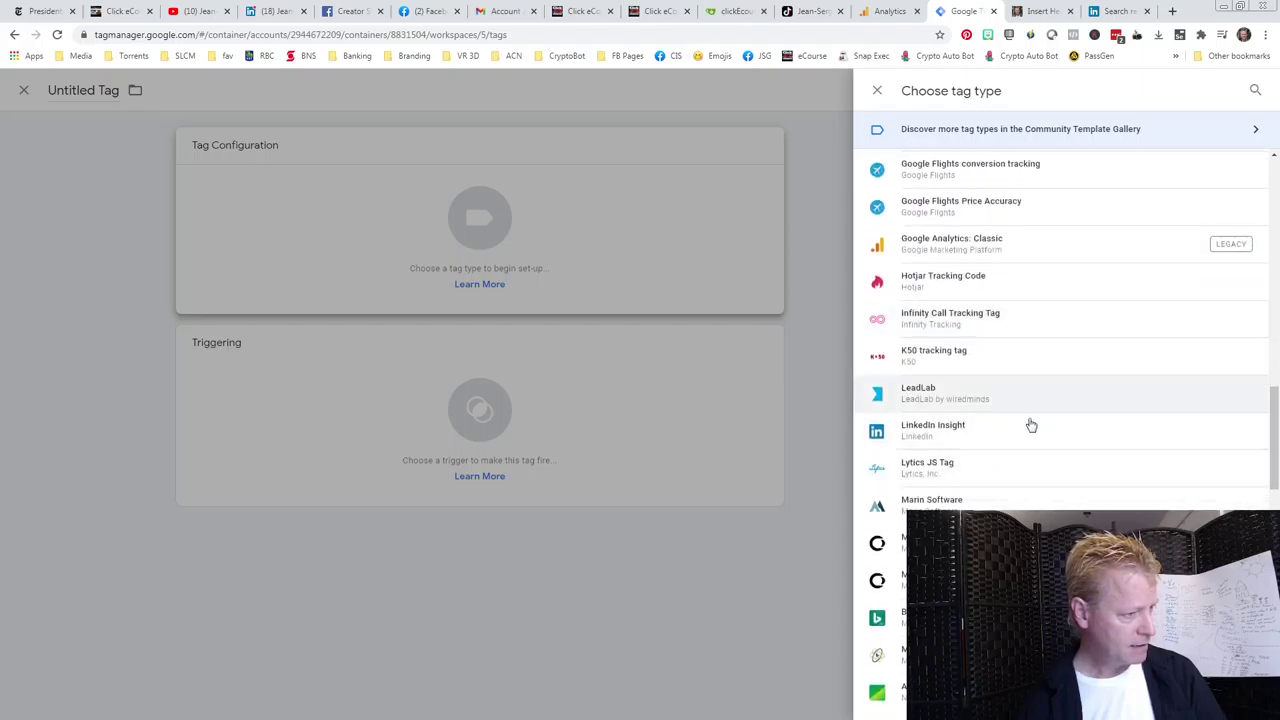
scroll(1040, 432, down, 1)
scroll(1016, 465, down, 3)
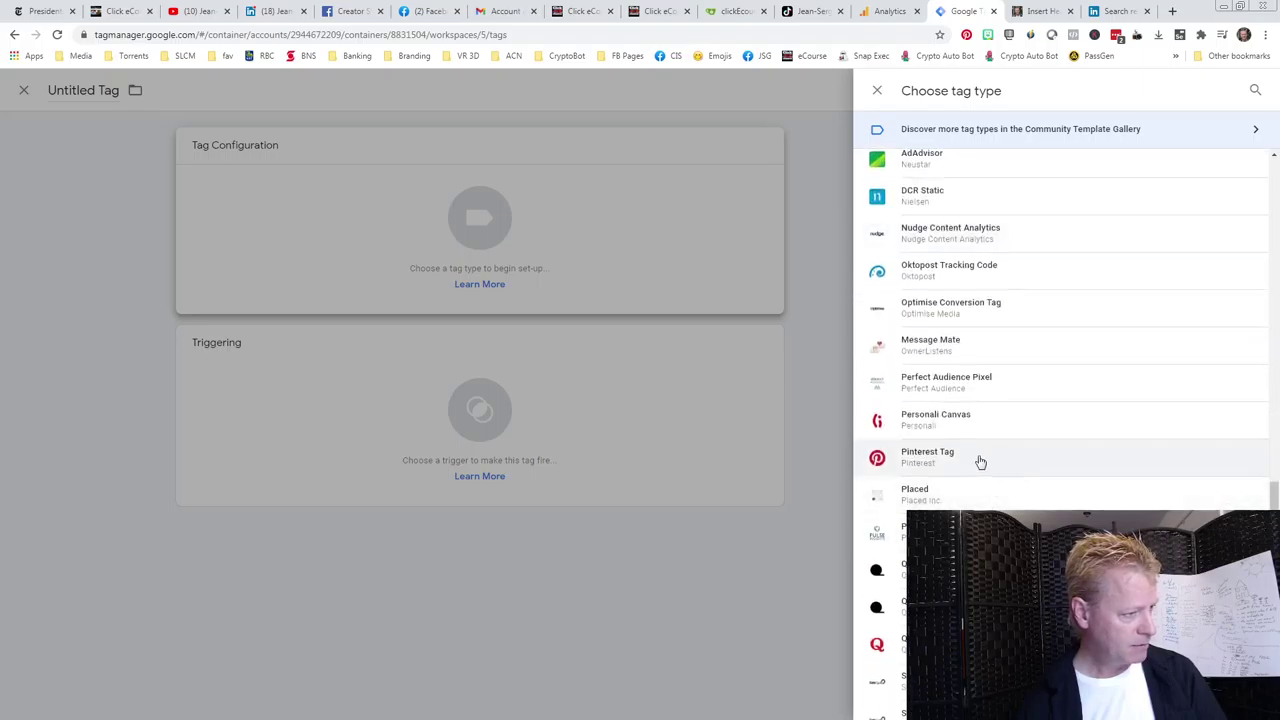
scroll(990, 466, down, 2)
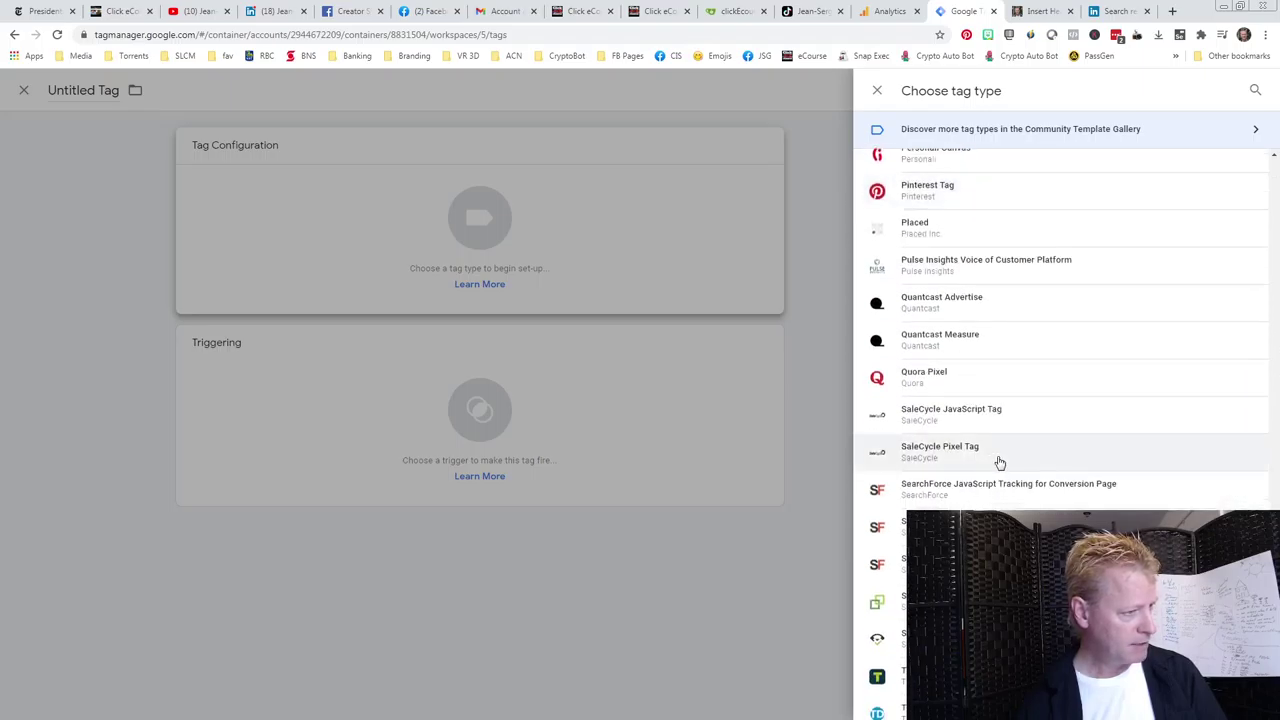
scroll(999, 462, down, 1)
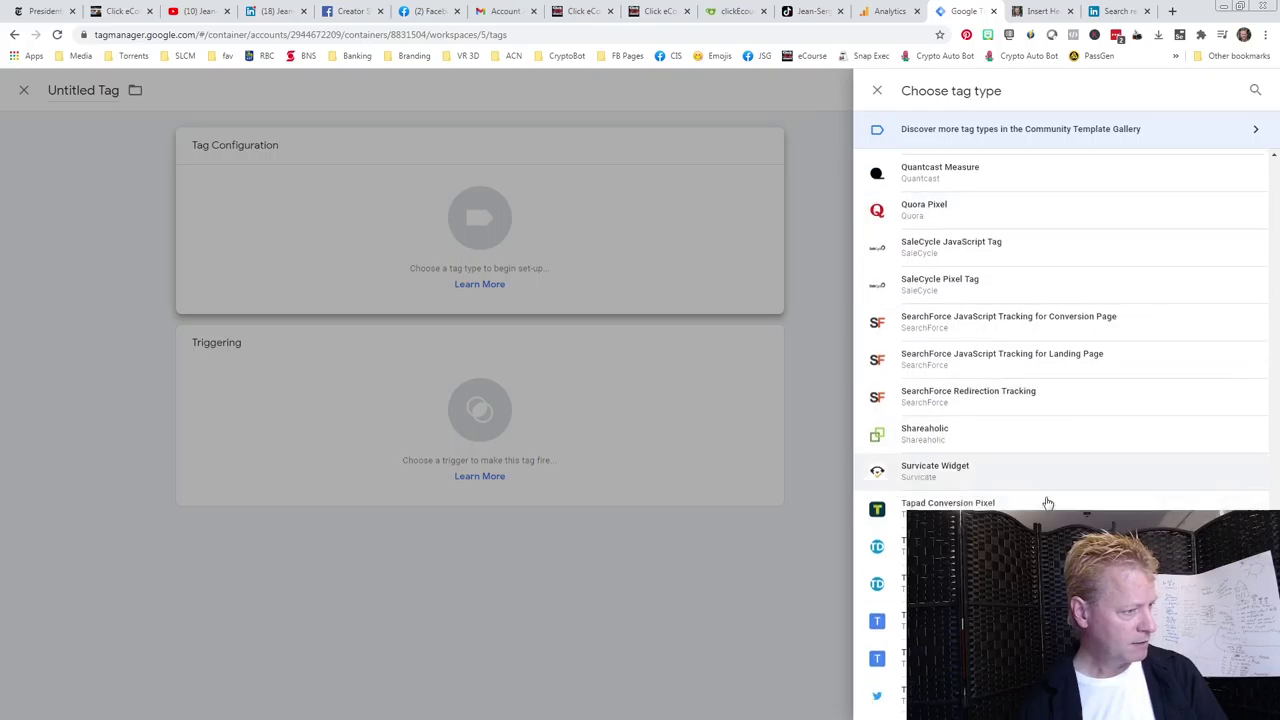
scroll(1047, 503, down, 1)
scroll(1047, 503, down, 1)
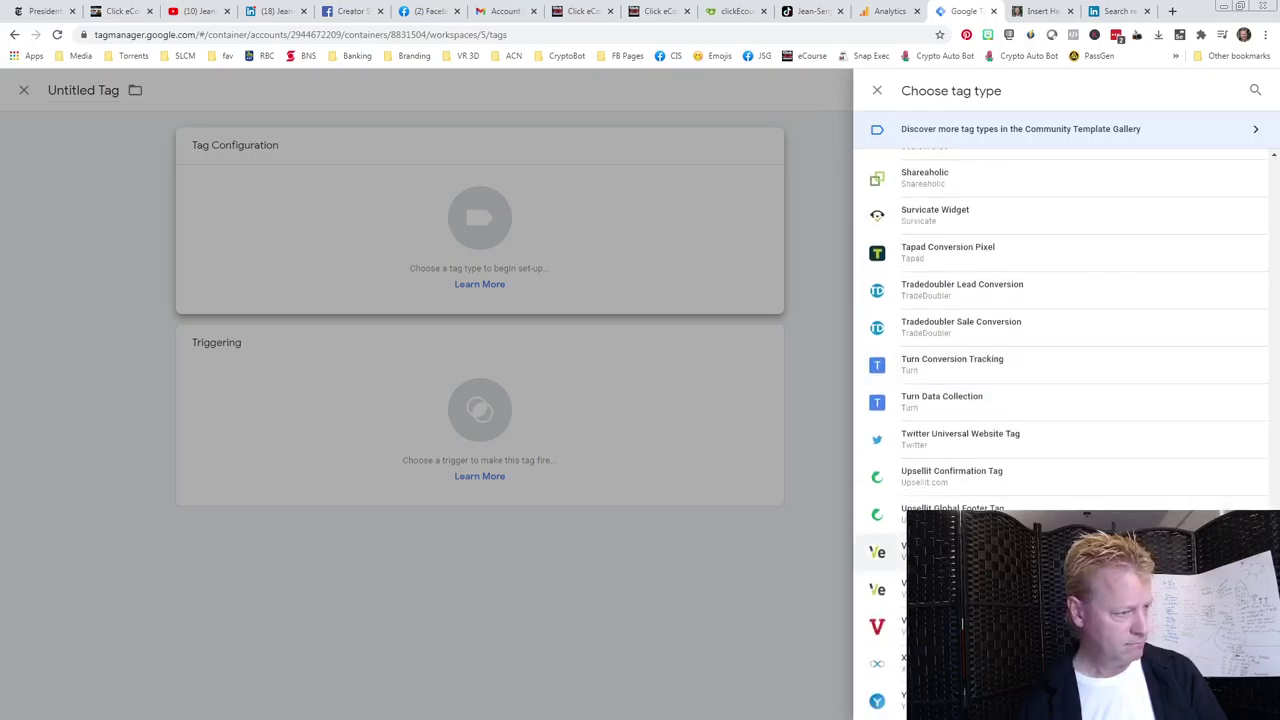
- Go back up the tag type list and review the Featured and Custom types, including Google Analytics, Google Ads and Custom HTML
scroll(1060, 400, up, 20)
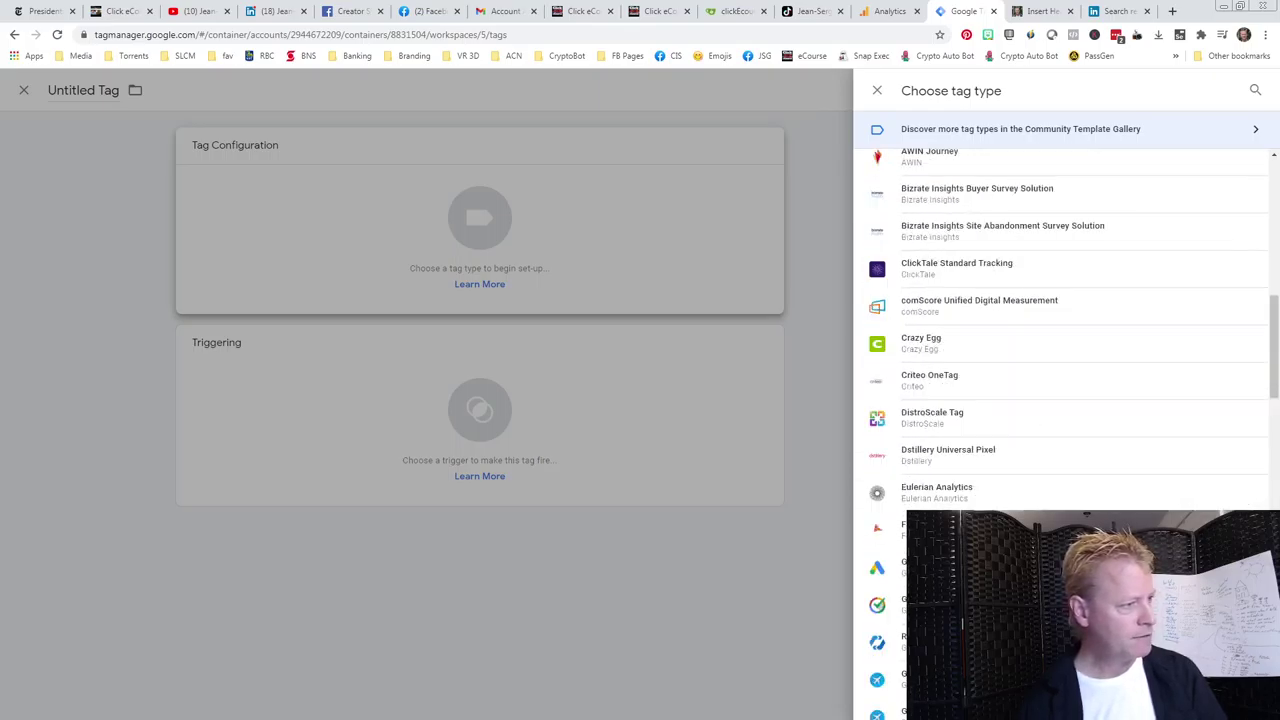
scroll(1000, 457, up, 2)
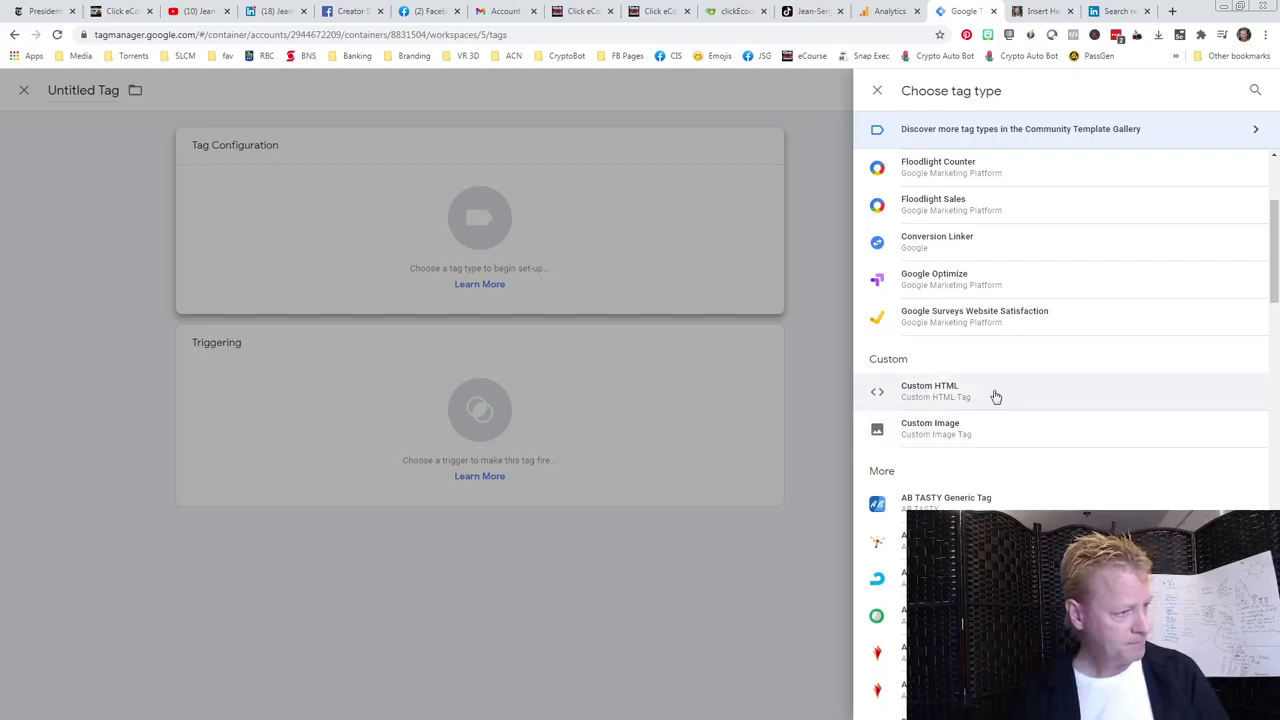
scroll(1046, 500, down, 2)
scroll(1056, 500, up, 3)
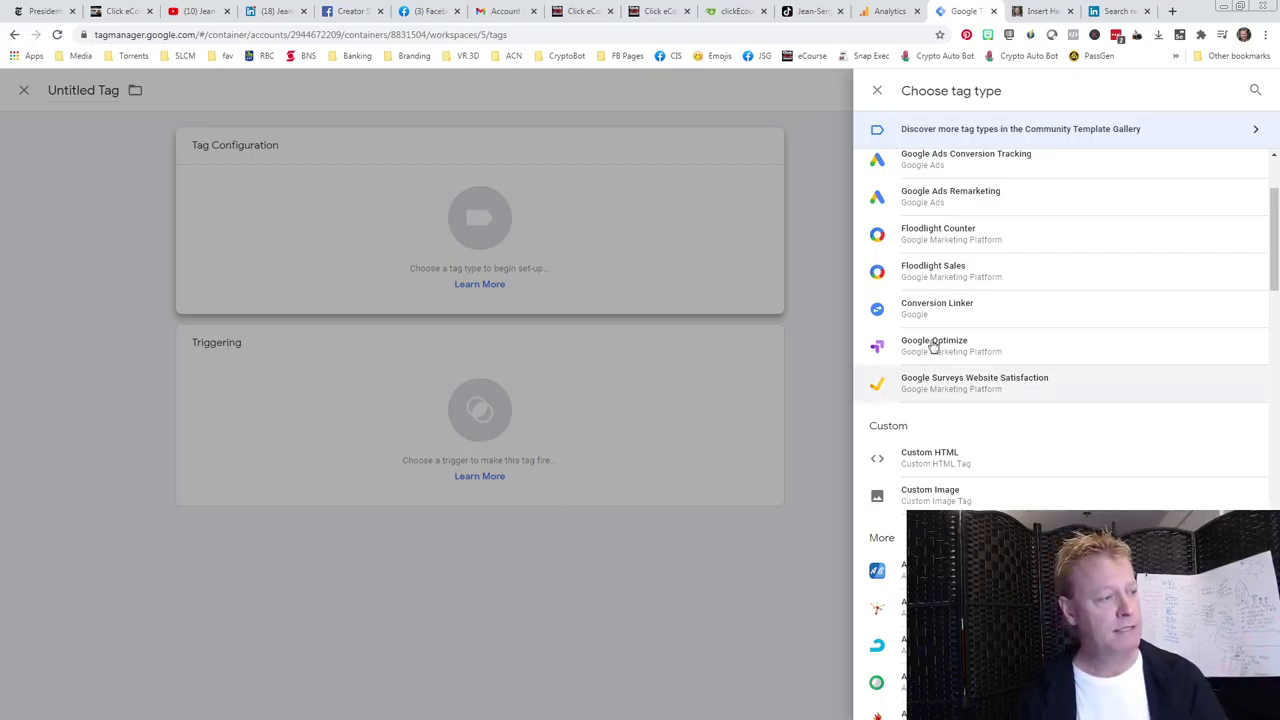
scroll(993, 345, up, 2)
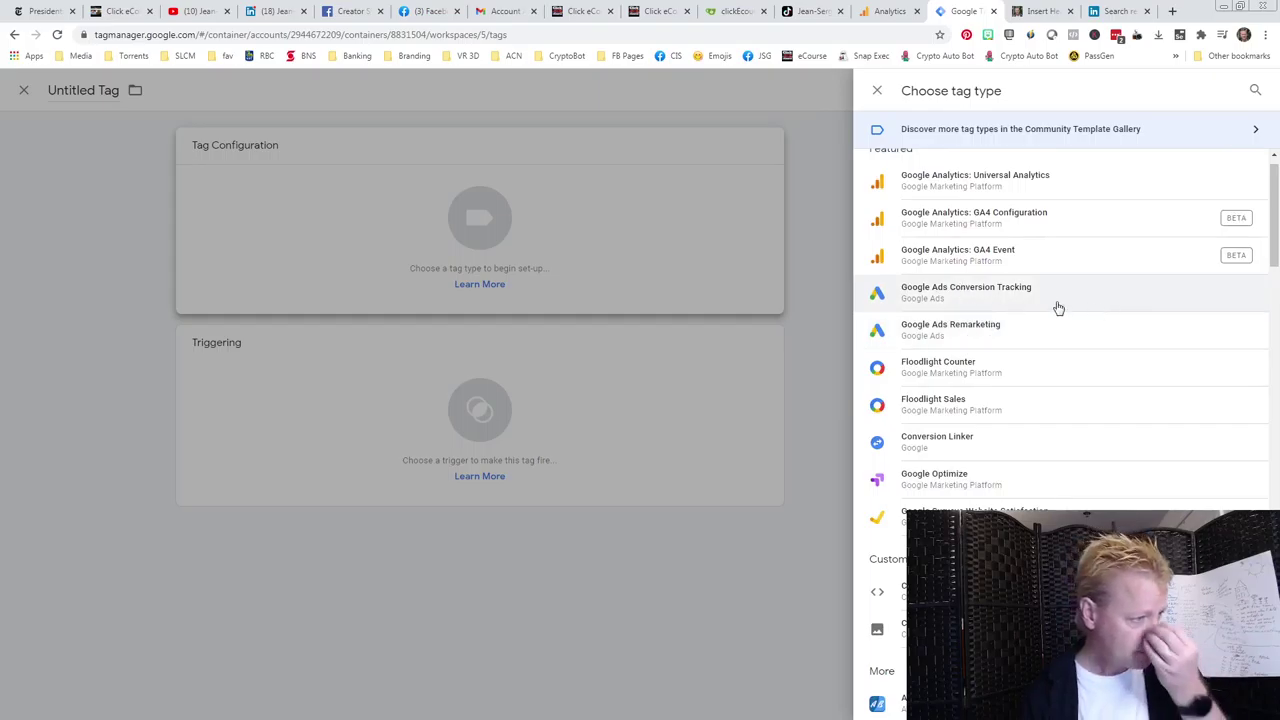
scroll(1040, 286, up, 1)
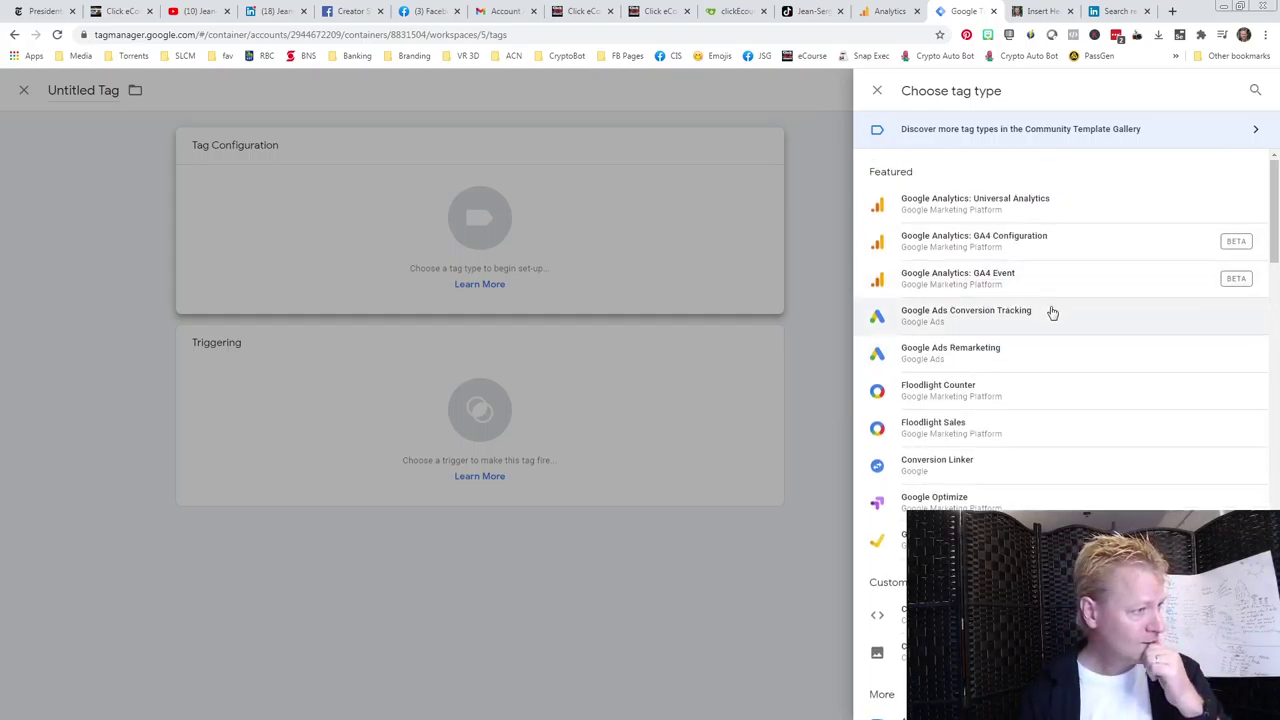
scroll(1060, 363, down, 4)
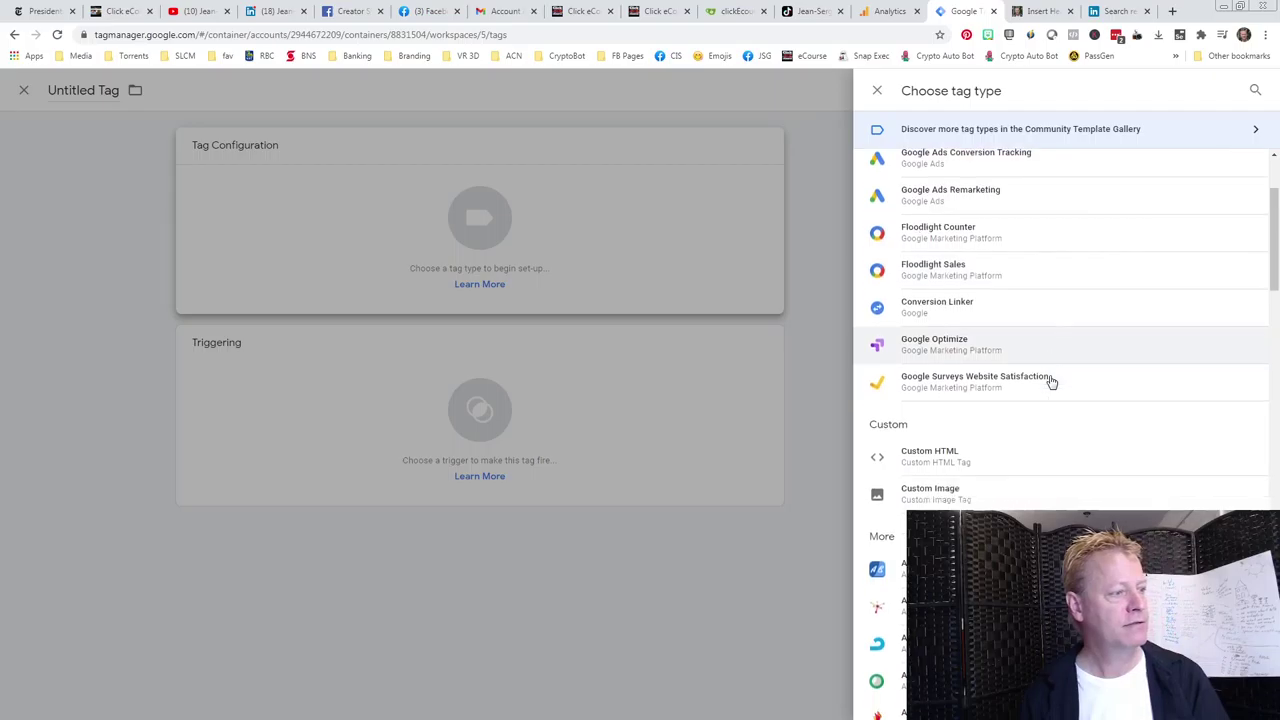
scroll(1049, 443, down, 1)
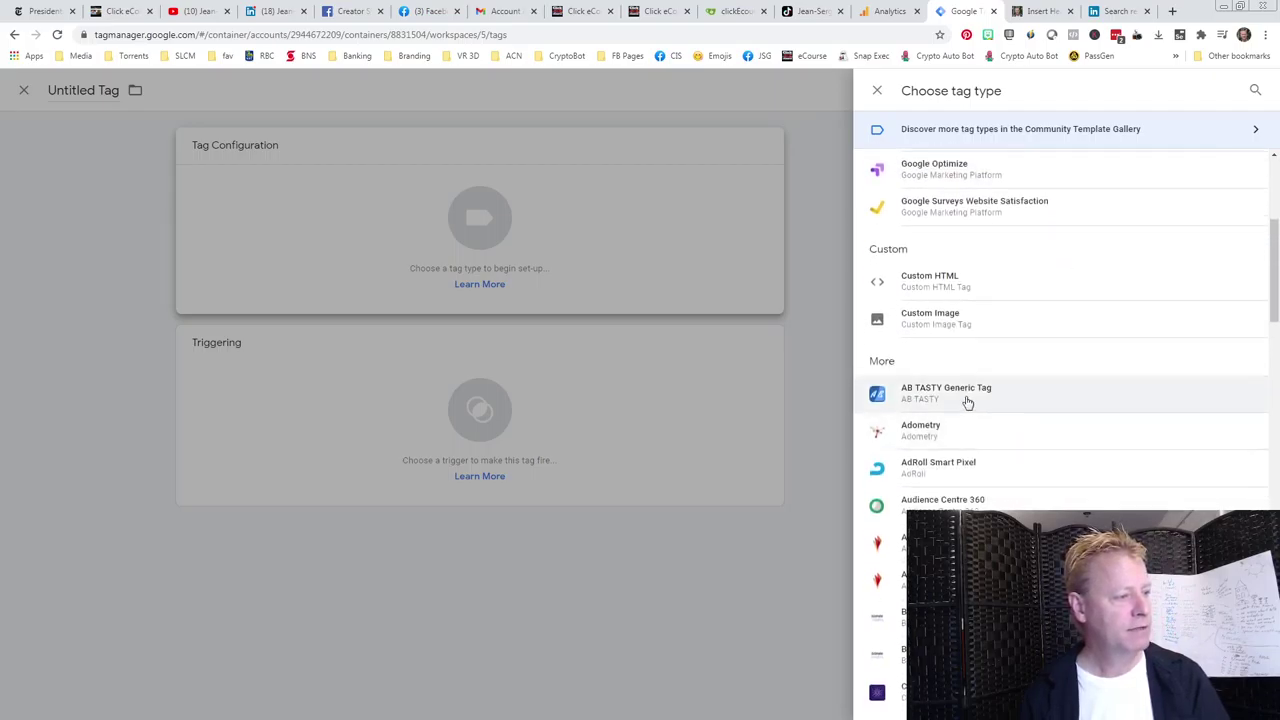
- Try Audience Centre 360 as the new tag's type, and reopen the choice of tag types
scroll(1020, 440, down, 1)
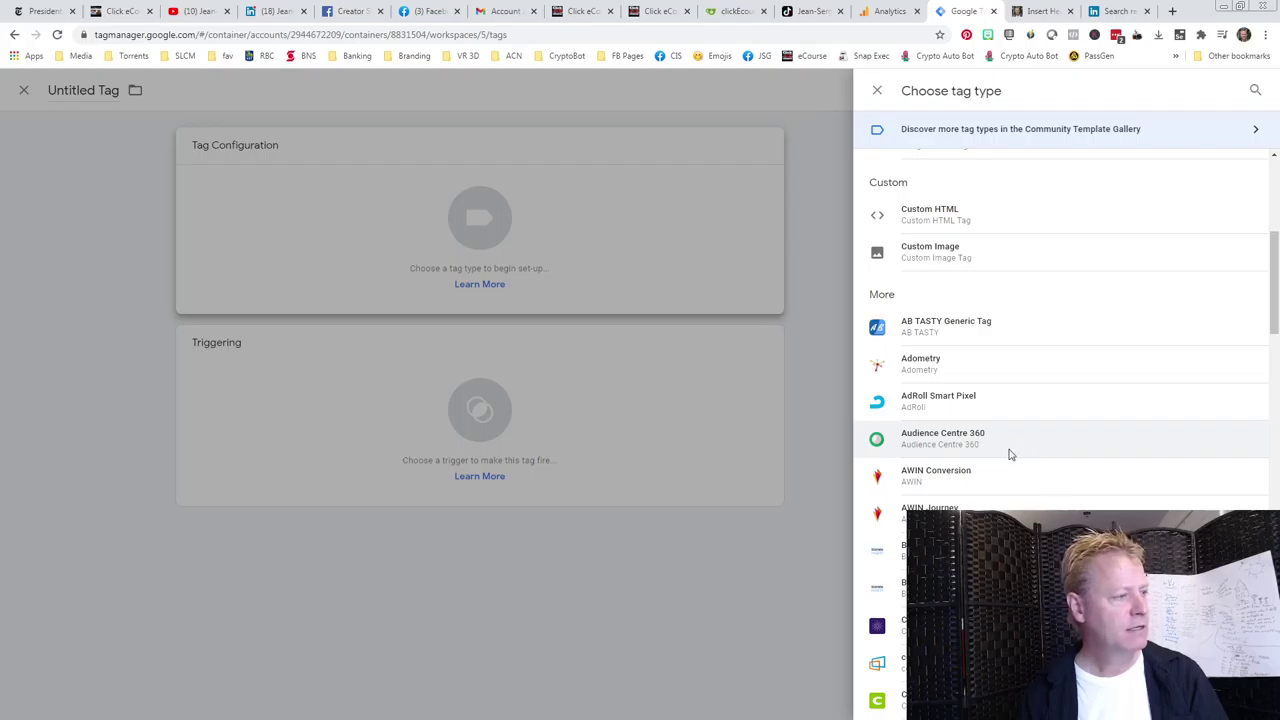
click(1009, 455)
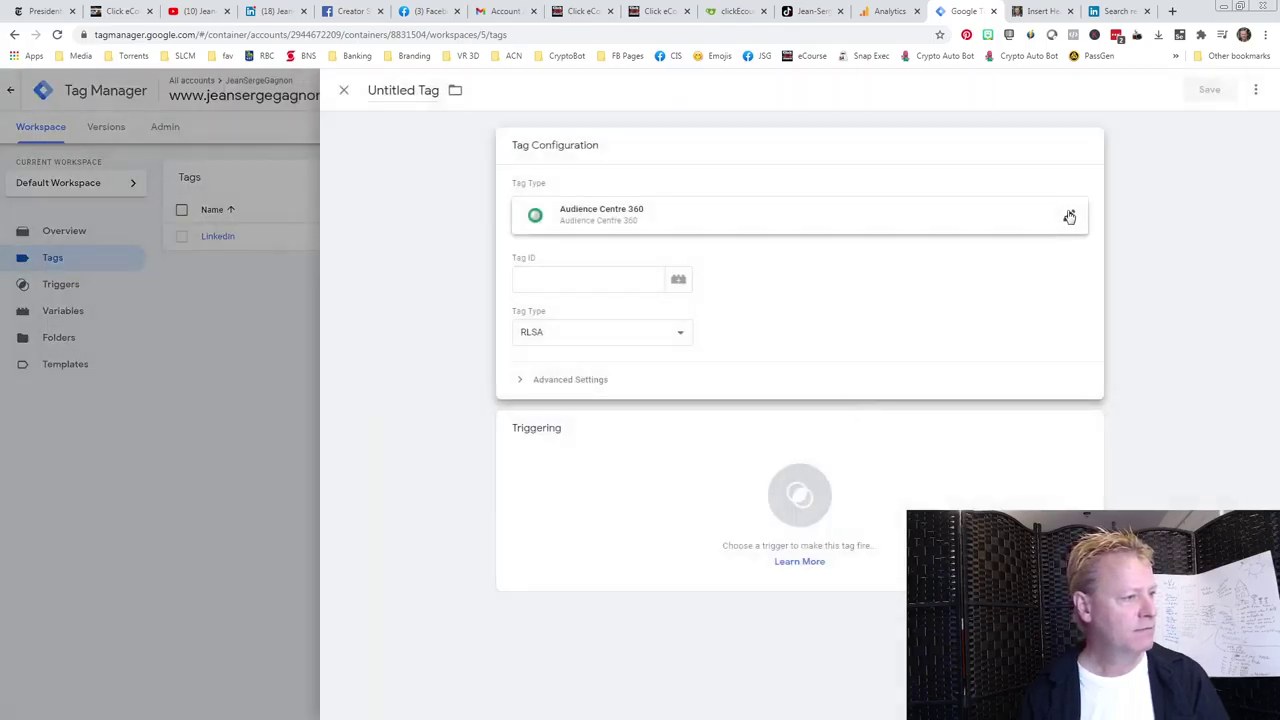
click(1075, 333)
- Set the new tag's type to Pinterest Tag from the third-party vendors and open its Tag ID for entry
scroll(1025, 390, down, 3)
scroll(1040, 380, down, 1)
scroll(1043, 346, up, 1)
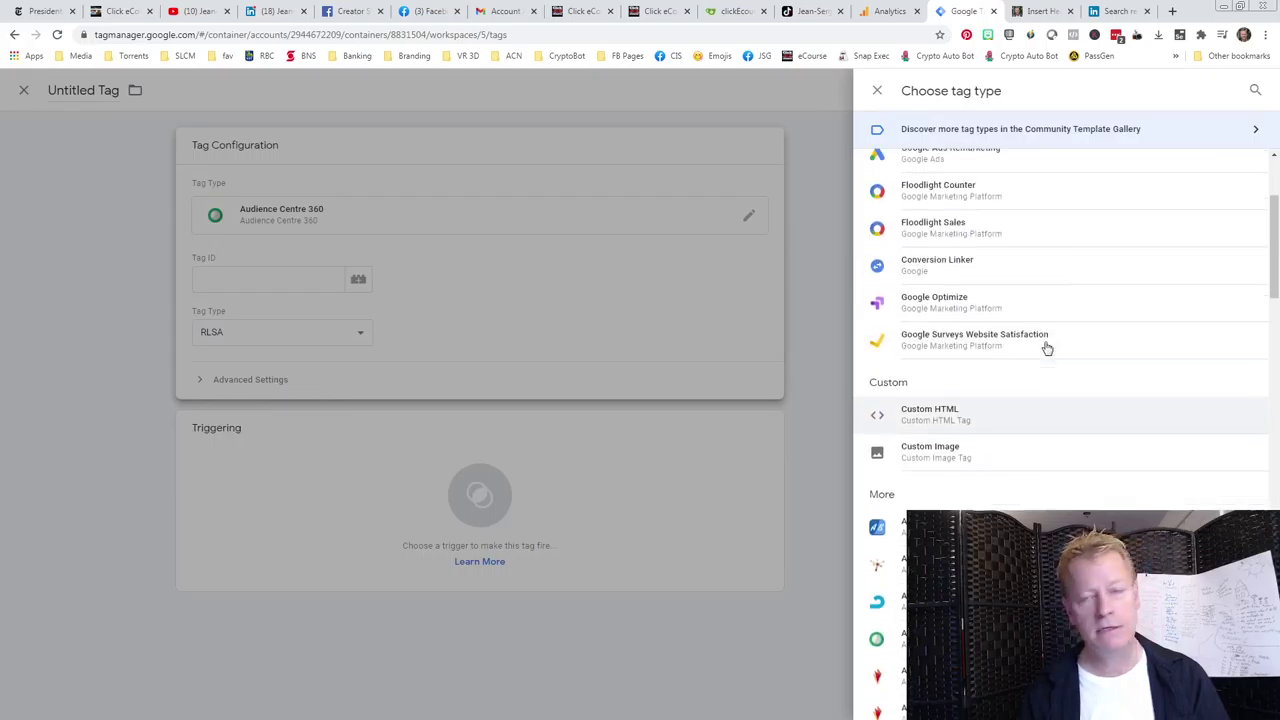
scroll(1043, 346, down, 2)
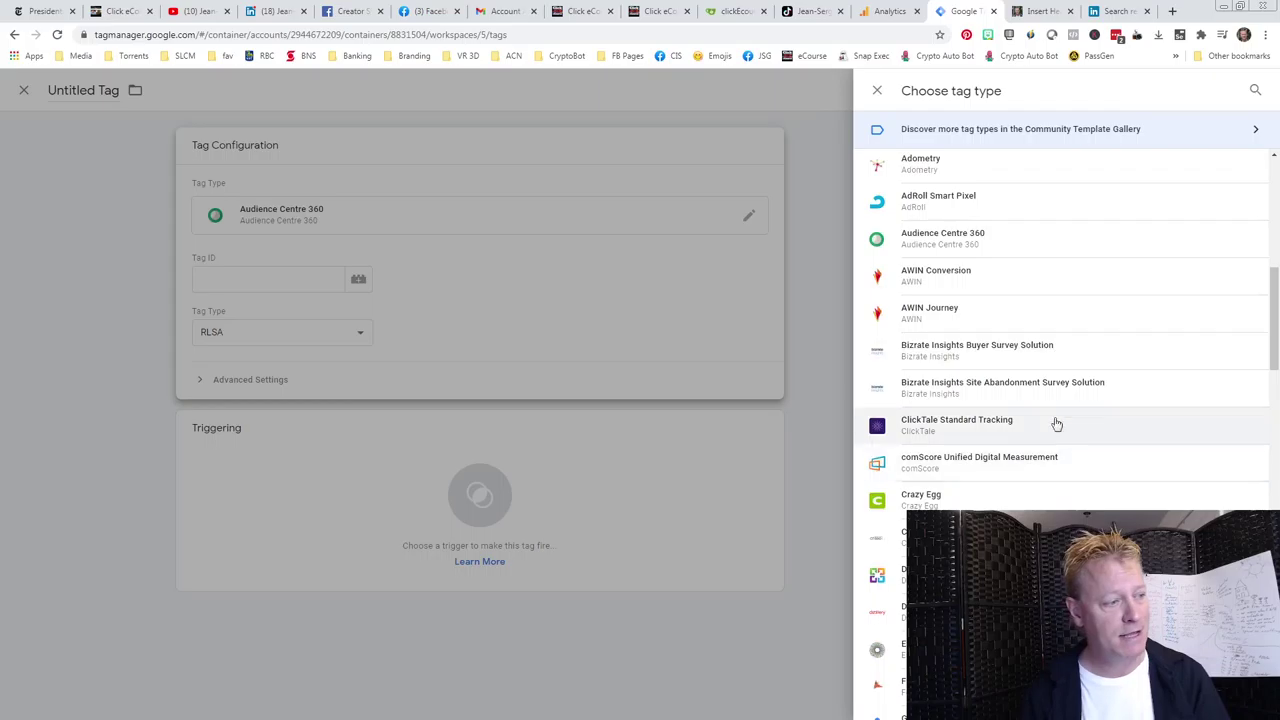
scroll(1005, 495, down, 1)
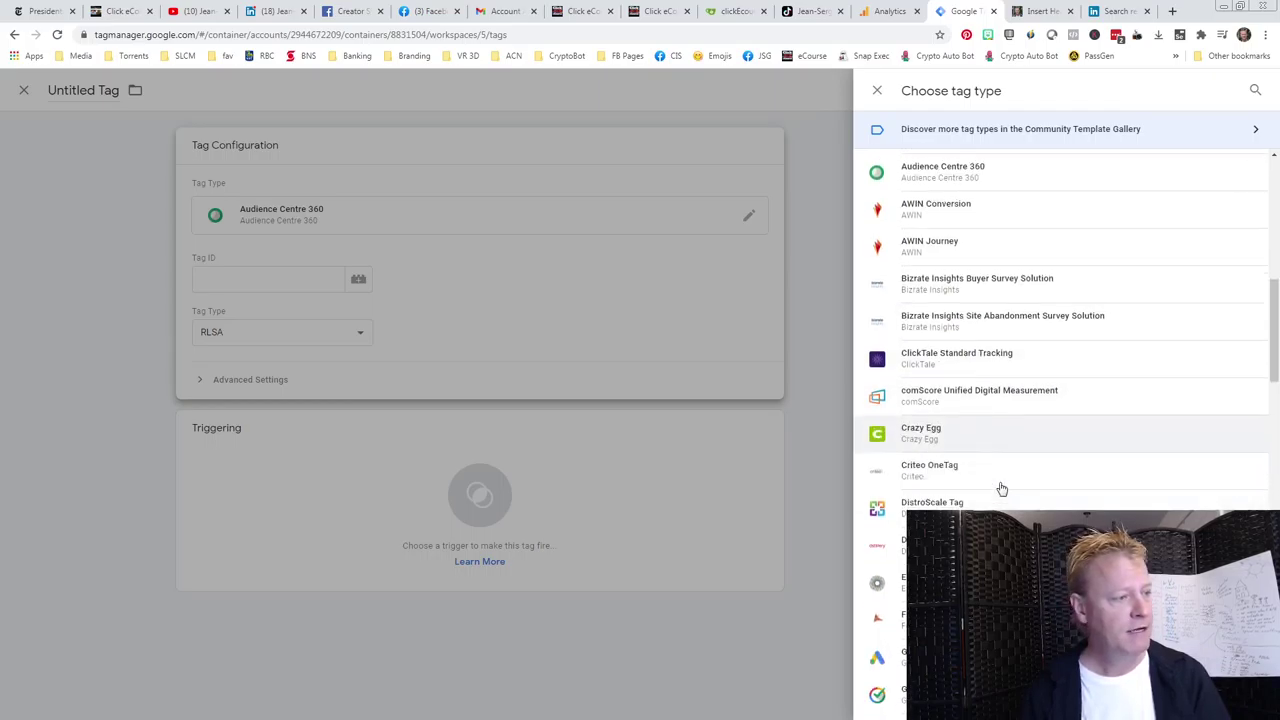
scroll(963, 449, down, 2)
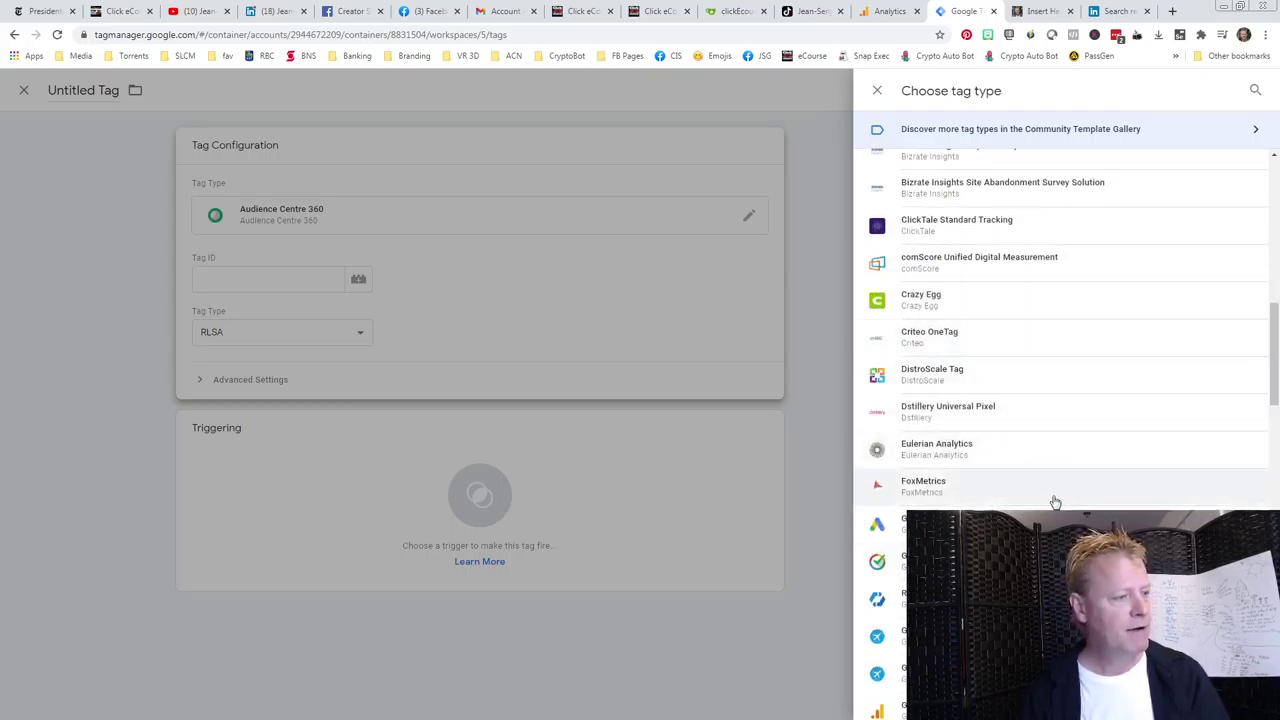
scroll(1062, 501, down, 1)
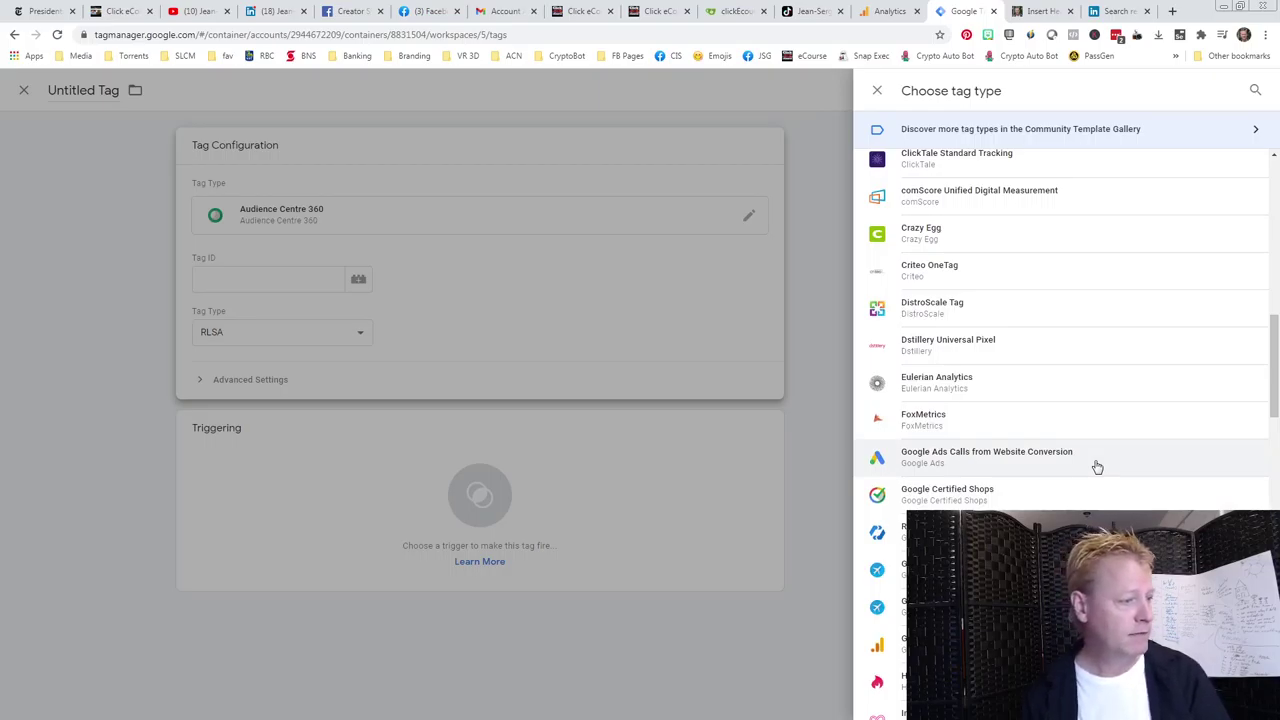
scroll(1097, 467, down, 2)
scroll(1060, 489, down, 2)
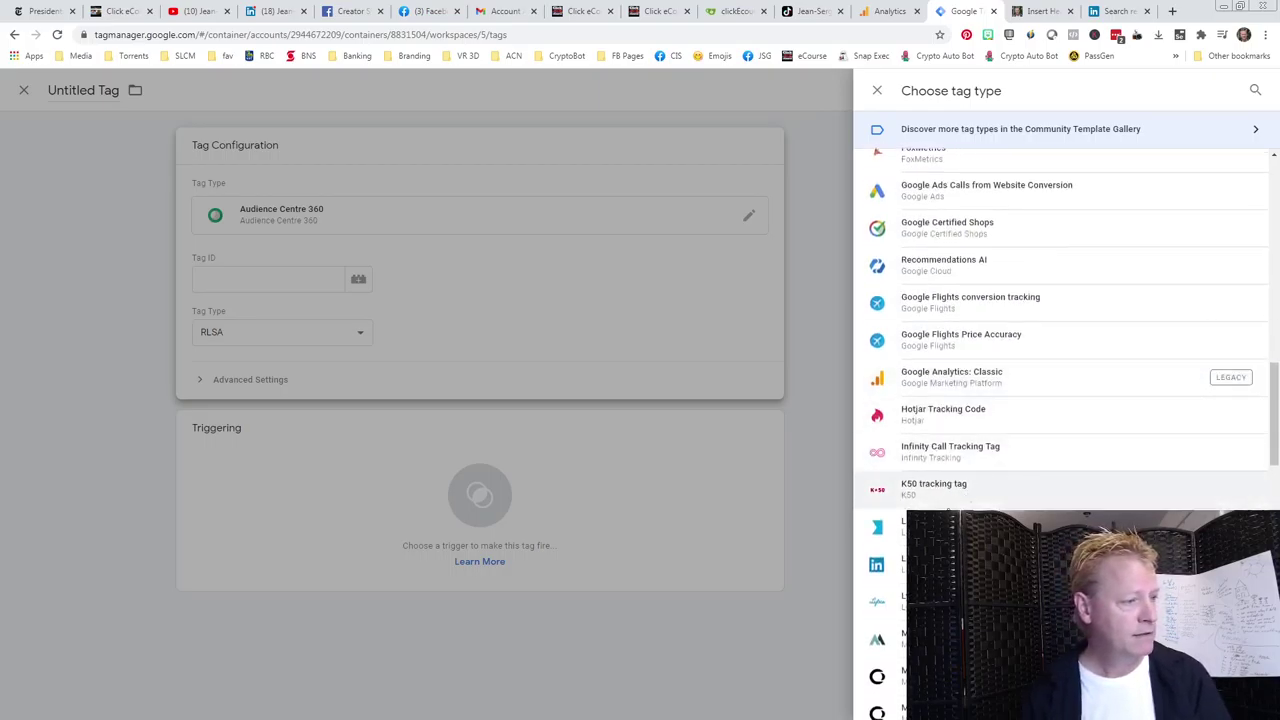
scroll(1005, 503, down, 3)
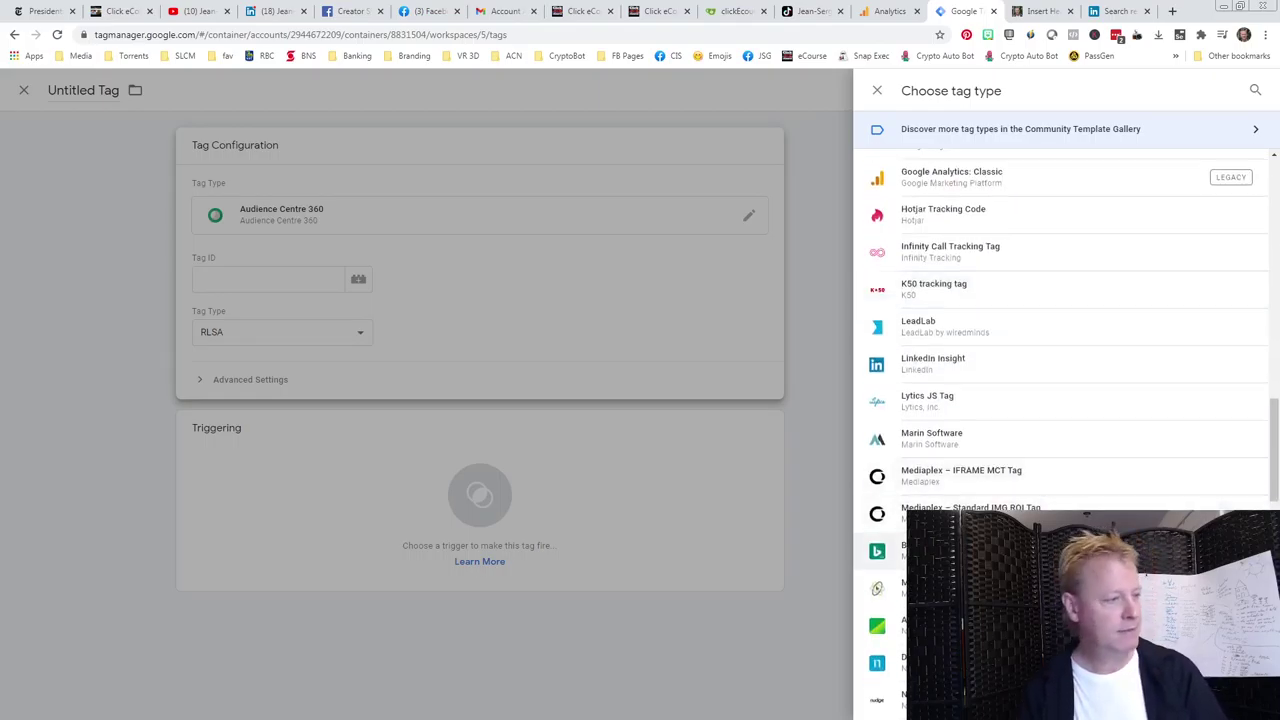
scroll(1058, 490, down, 2)
scroll(1058, 490, down, 2)
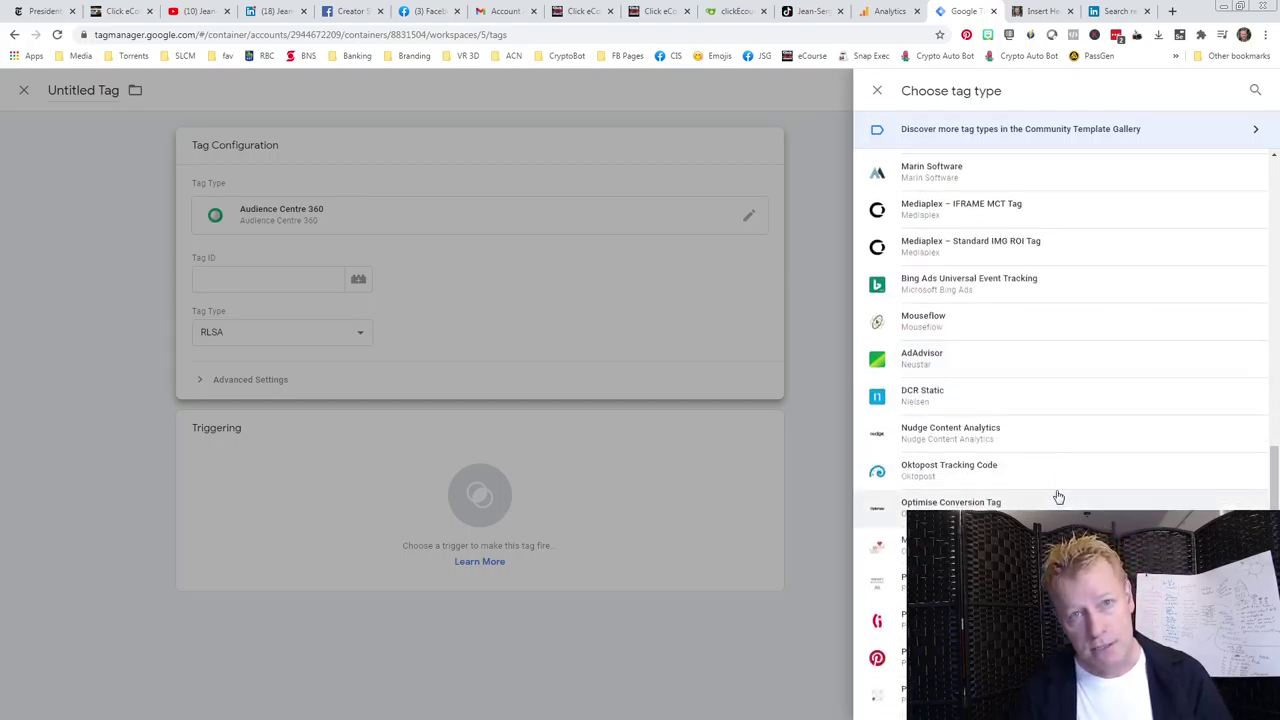
scroll(1058, 497, down, 2)
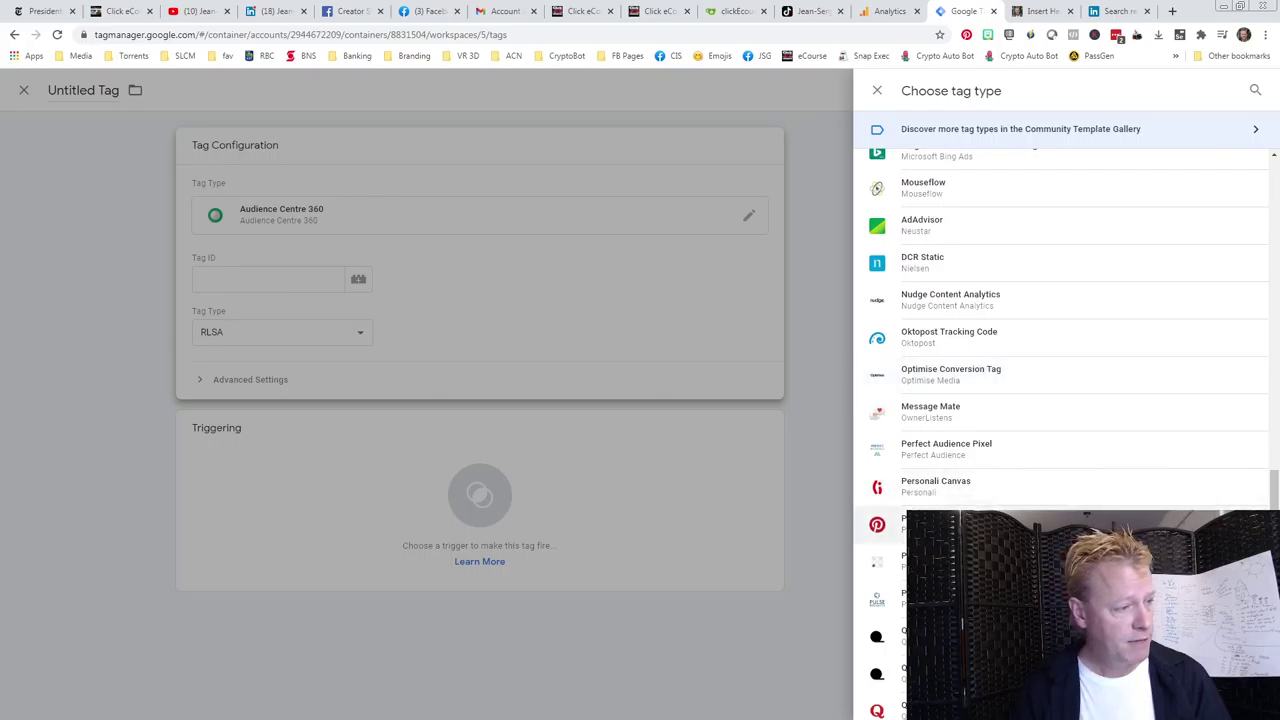
click(1000, 524)
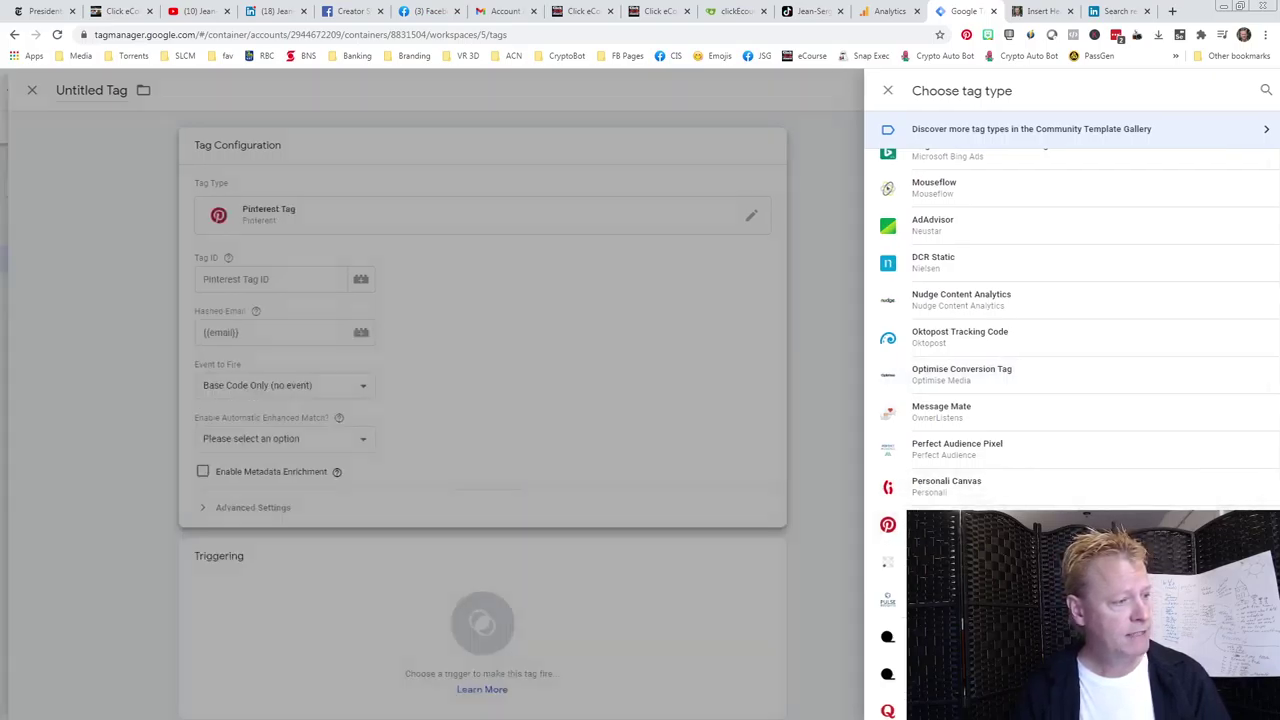
click(585, 283)
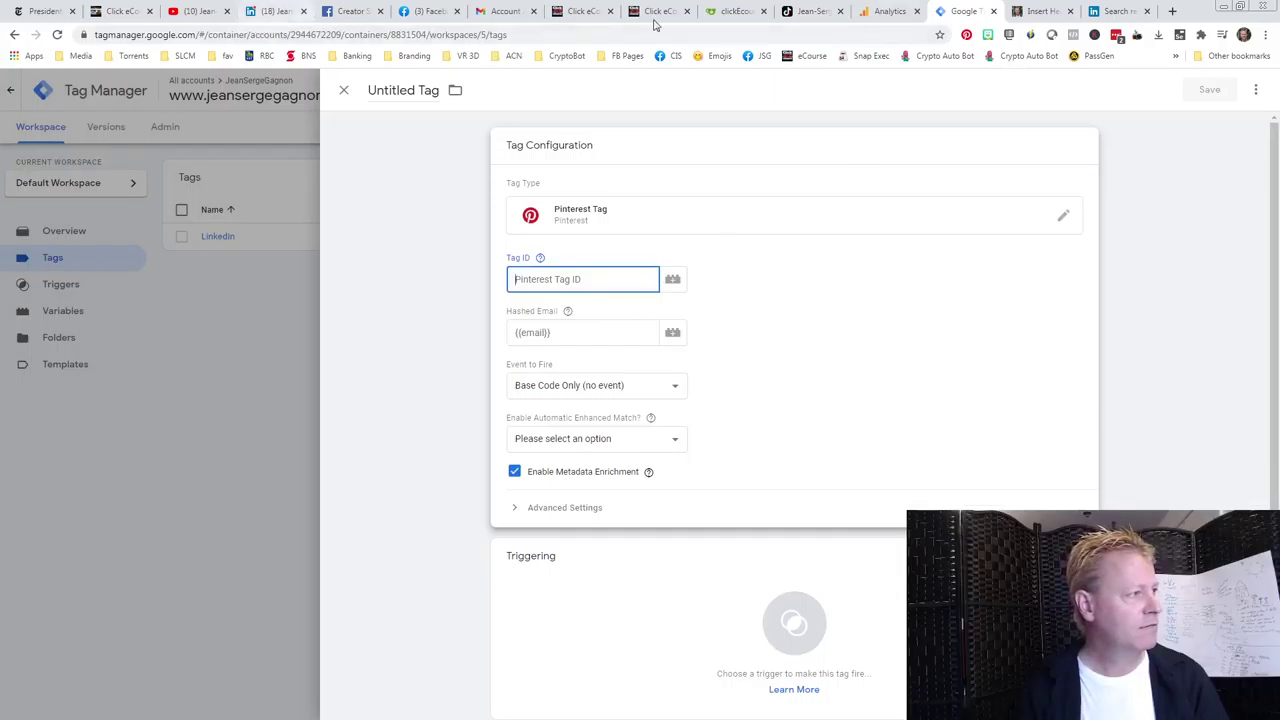
- Open Pinterest in a new browser tab and go to the overview of the account's ads
click(1172, 11)
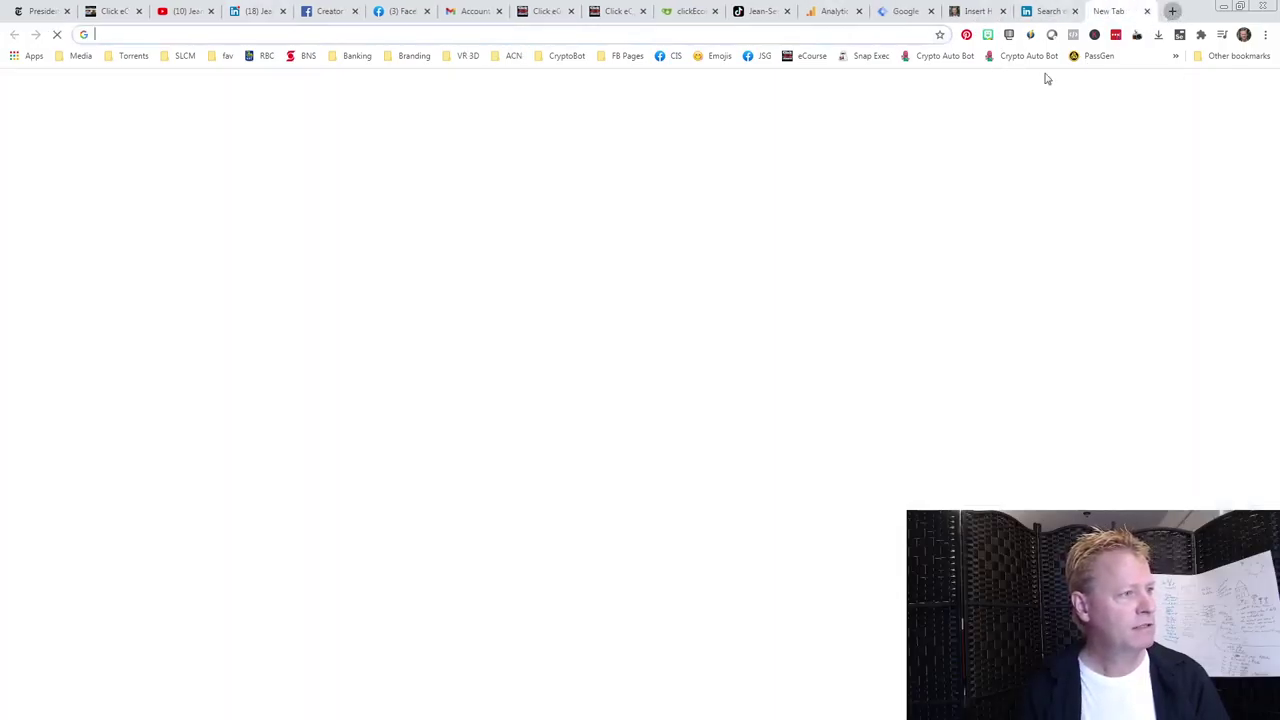
text(pinterest)
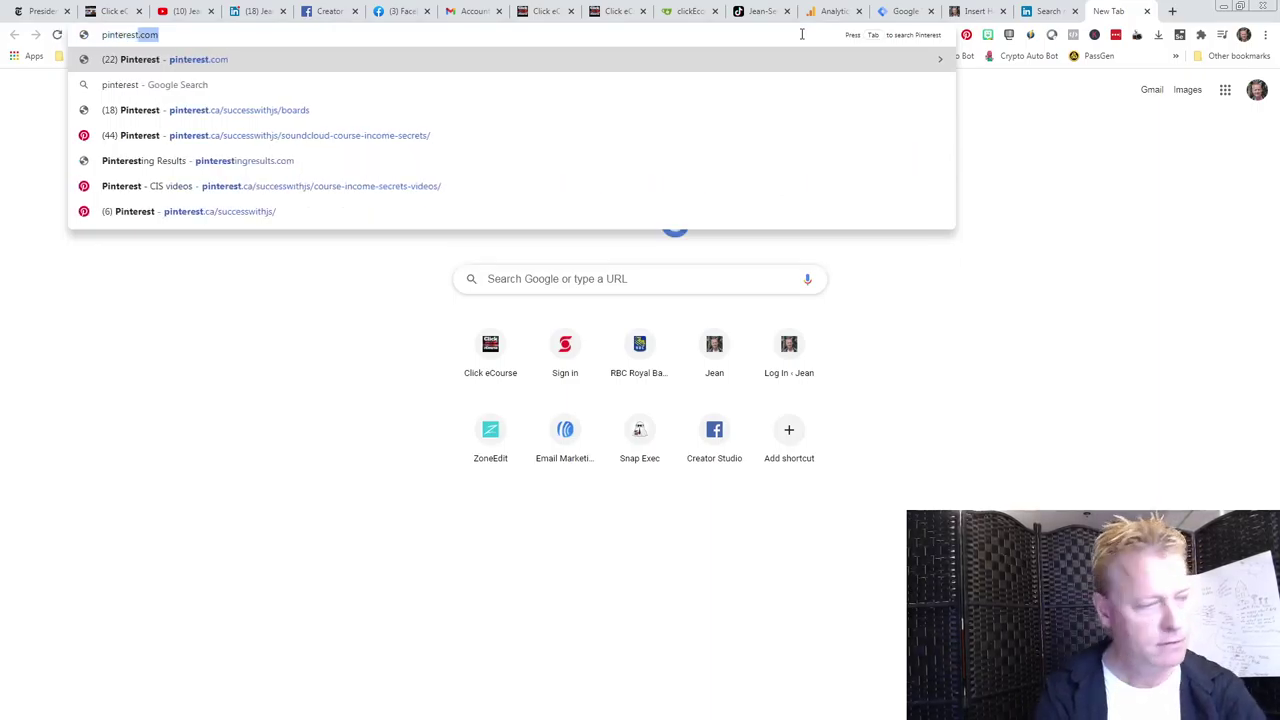
key(Return)
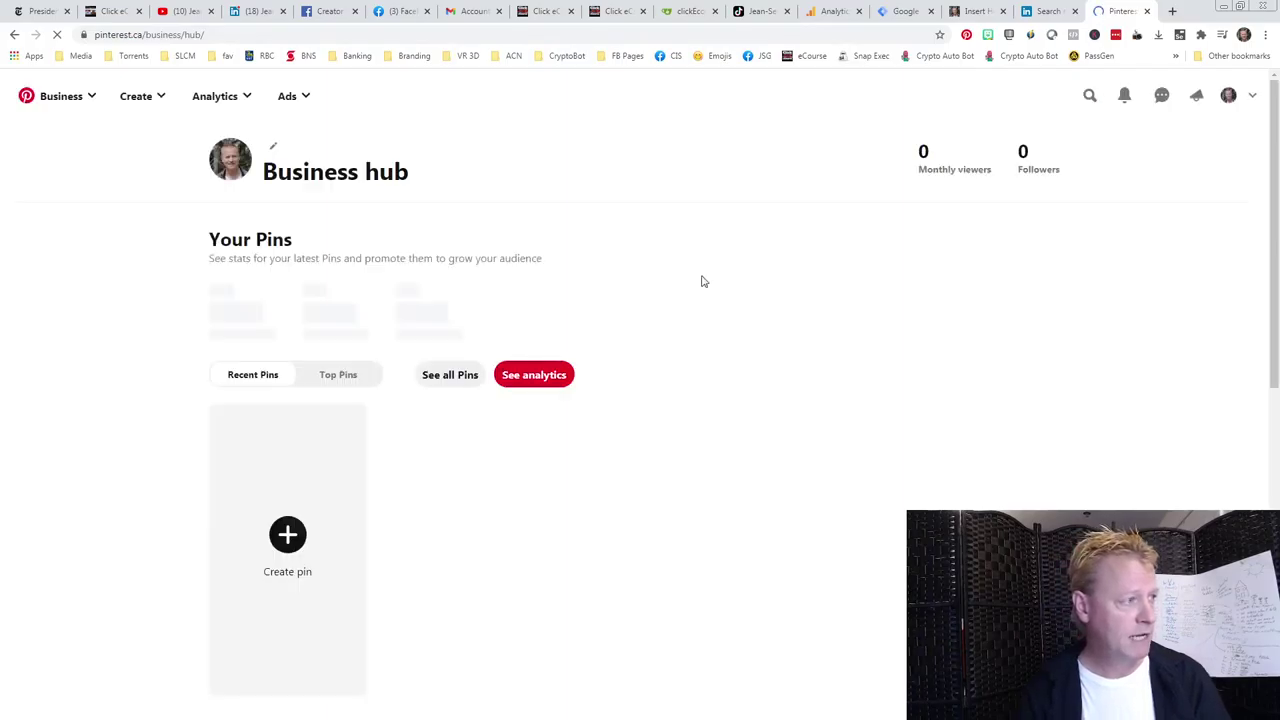
click(288, 97)
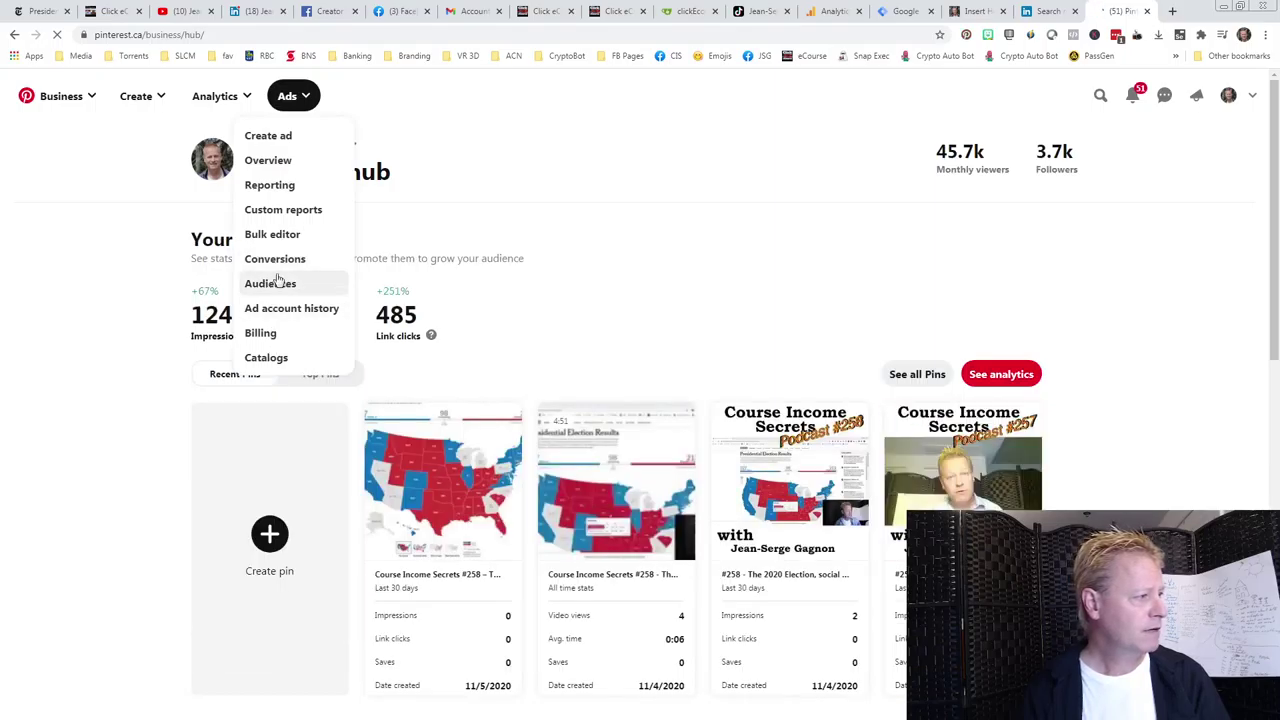
click(274, 162)
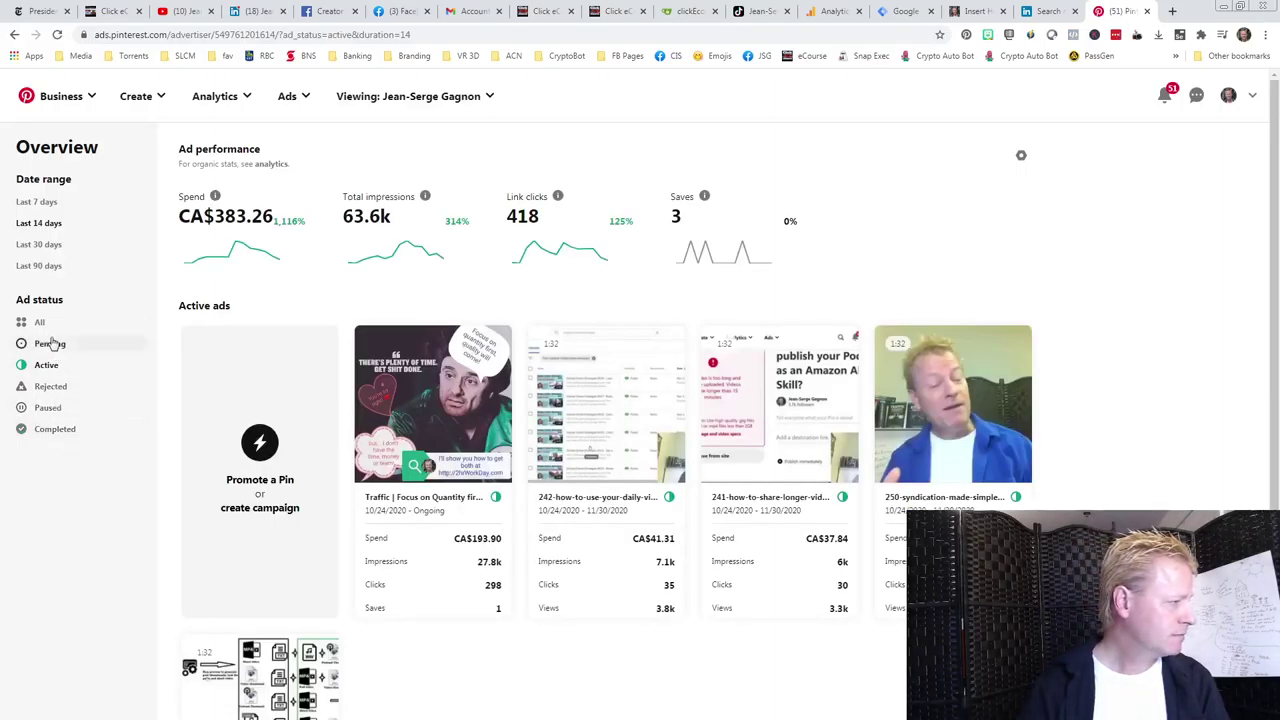
- Open Pinterest's Audience Insights and examine the total audience's categories, interests, age and gender distribution
click(305, 104)
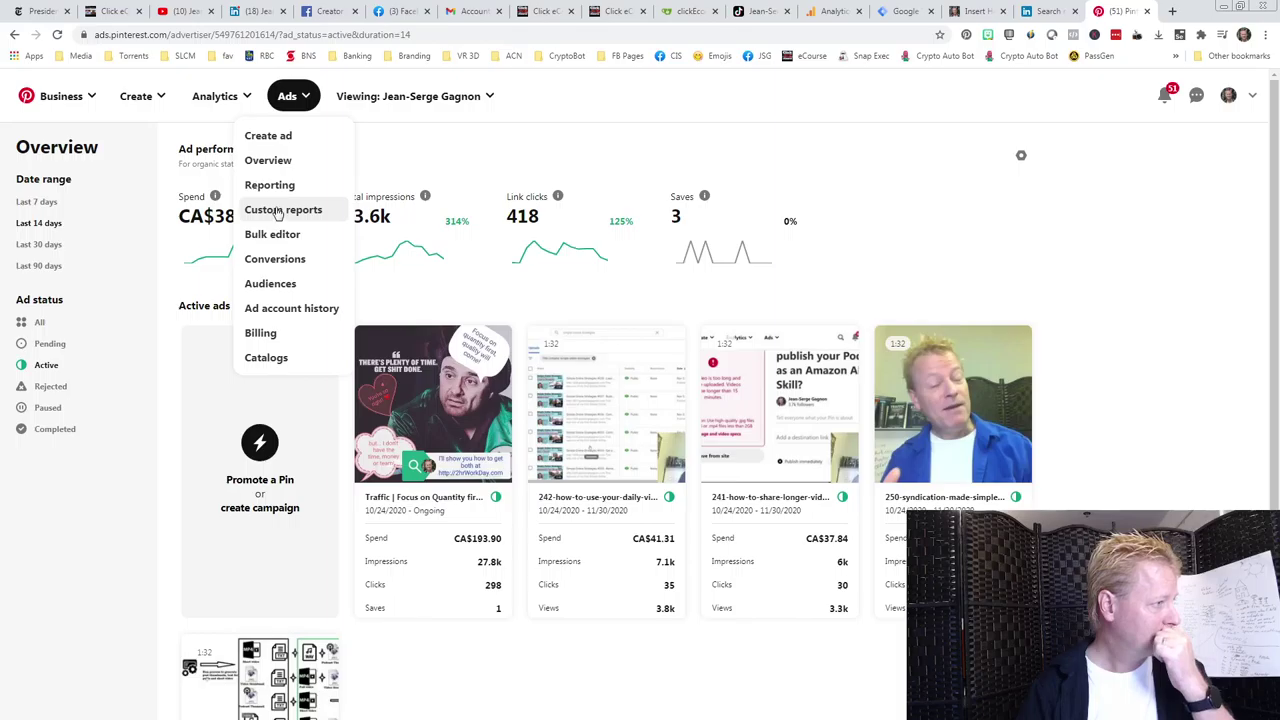
click(240, 97)
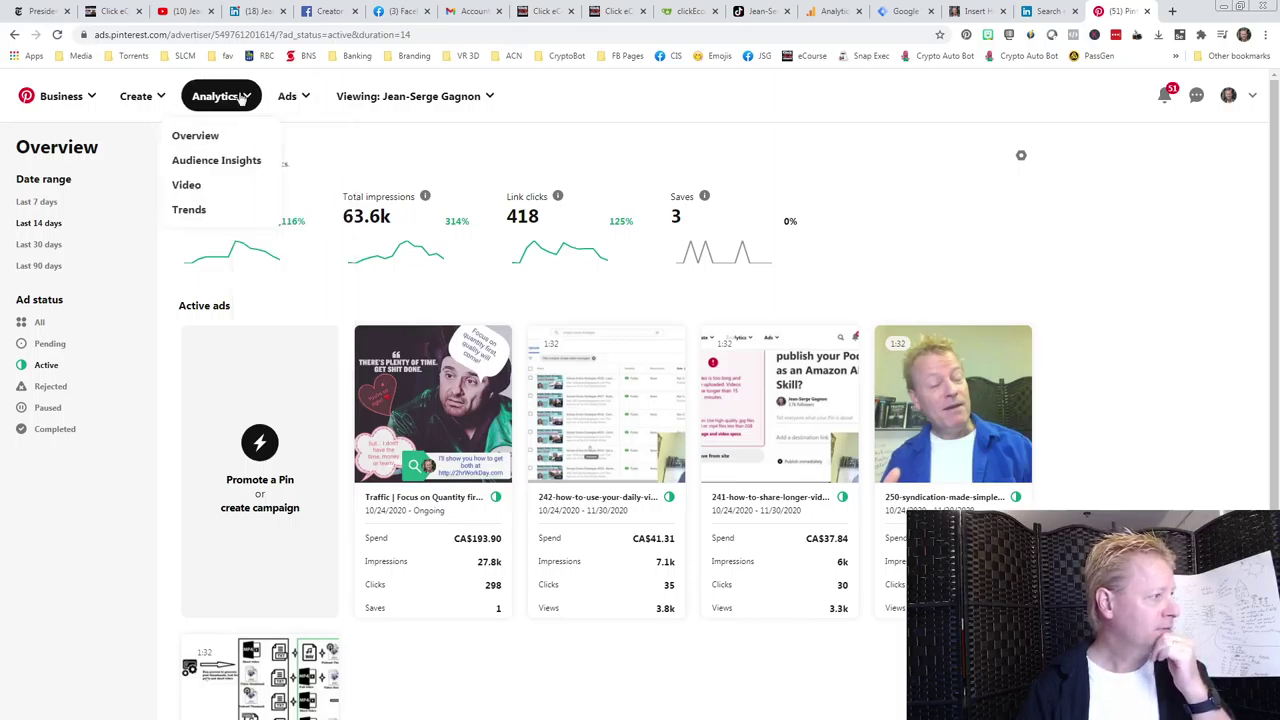
click(217, 161)
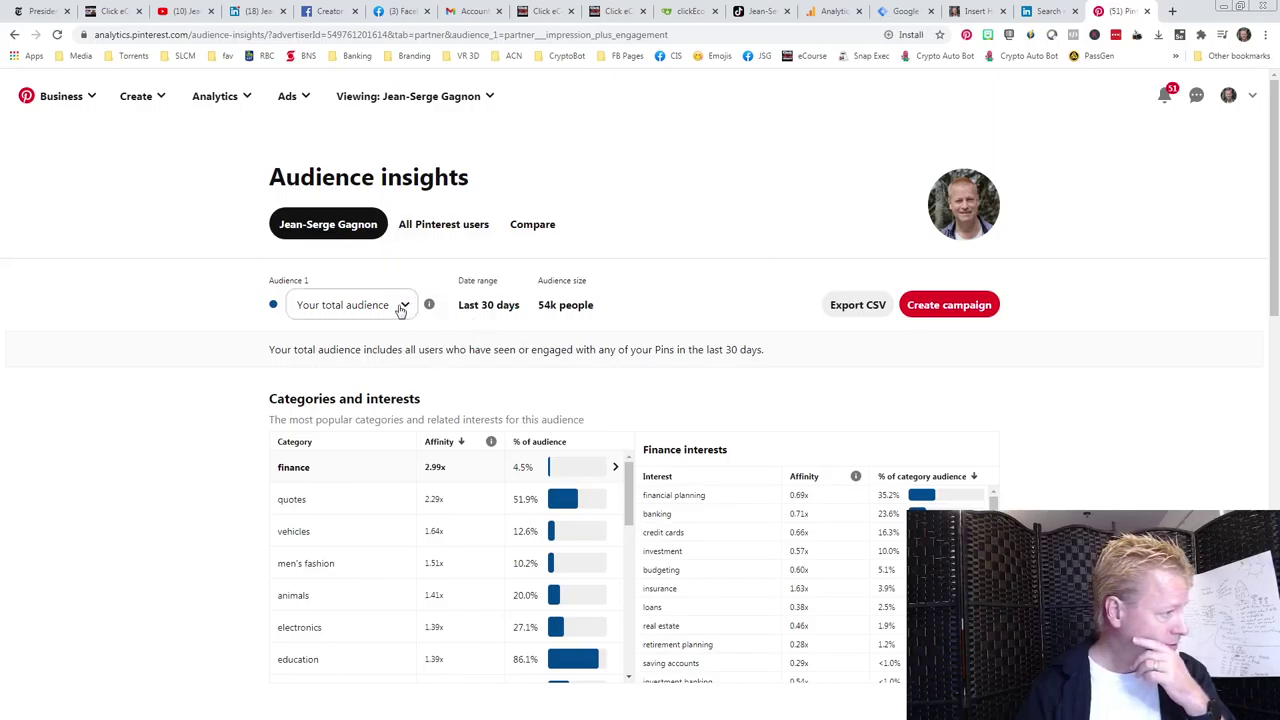
scroll(990, 470, down, 2)
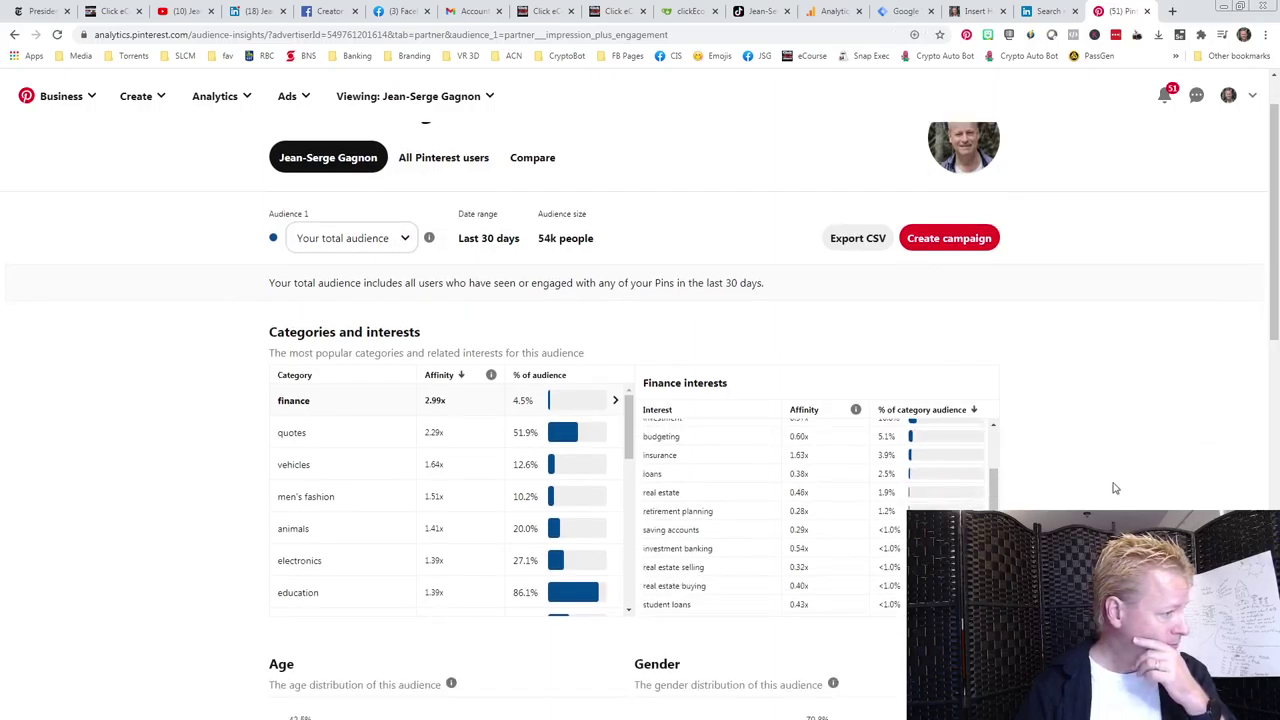
scroll(600, 505, down, 2)
scroll(594, 503, down, 2)
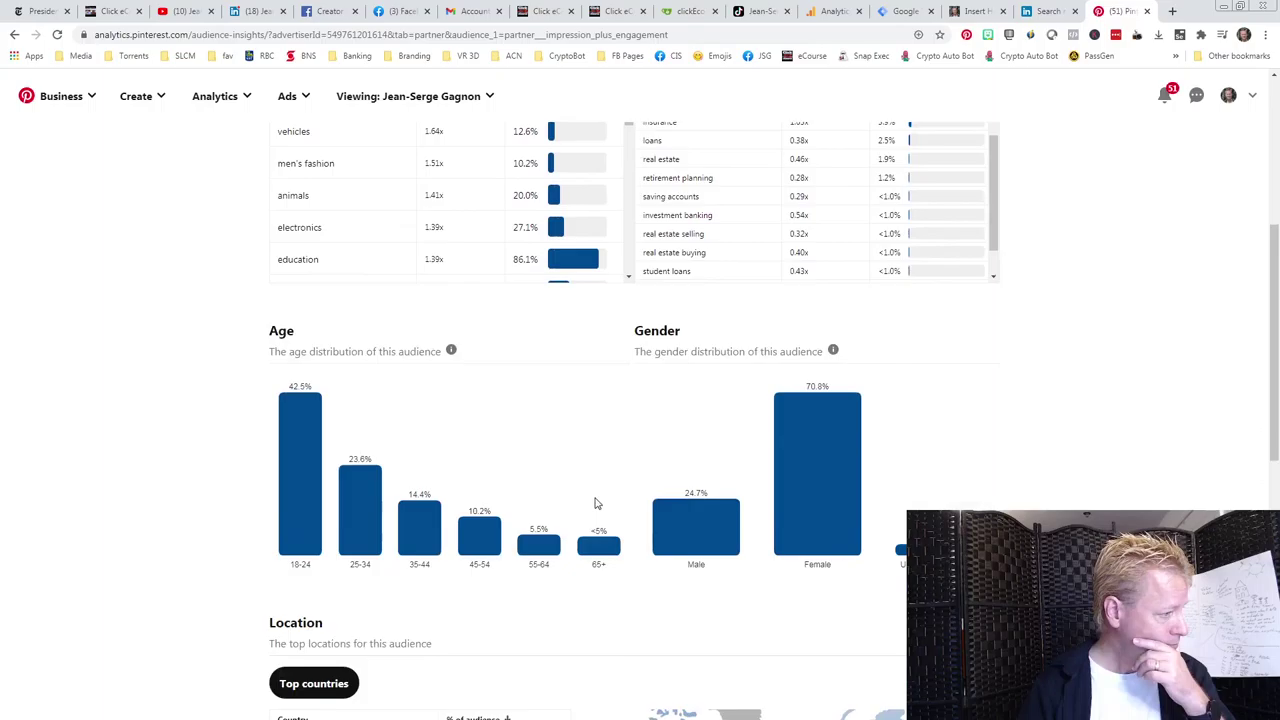
scroll(600, 497, up, 4)
scroll(600, 497, up, 2)
scroll(600, 494, down, 3)
scroll(600, 491, up, 3)
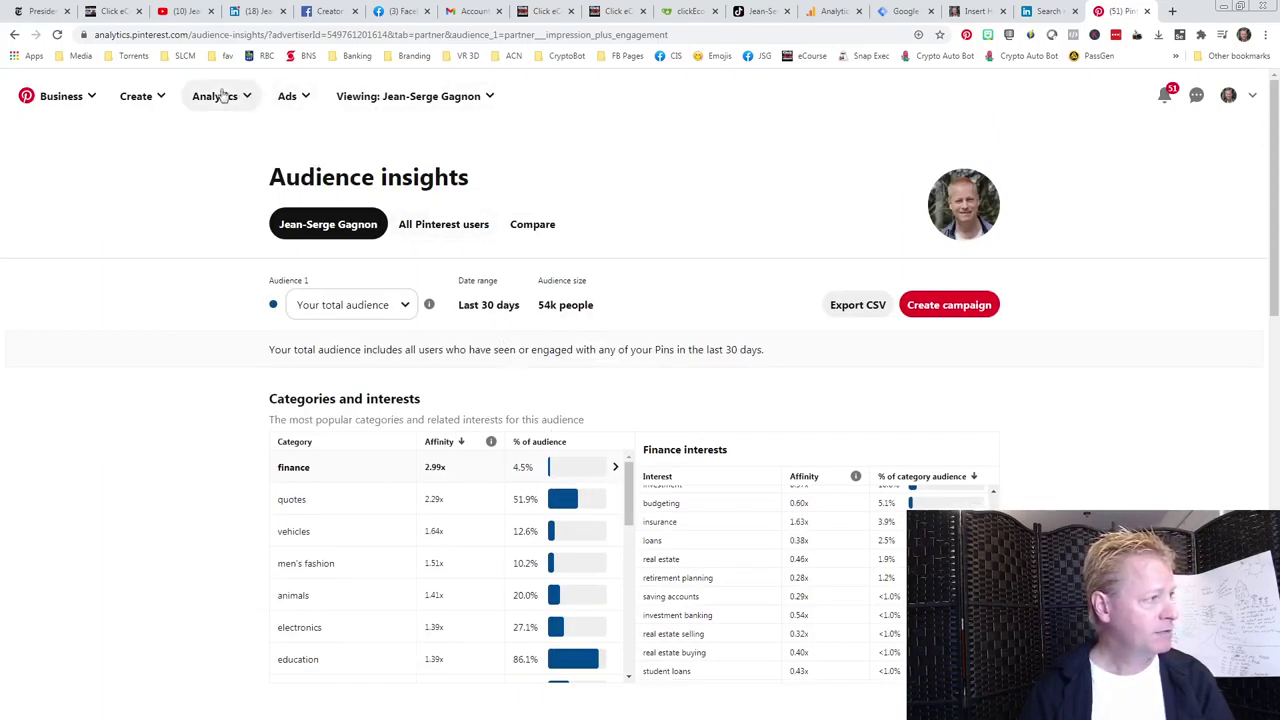
- Open the account's own Pinterest profile and browse through its created pins and their view, save and click statistics
click(1228, 95)
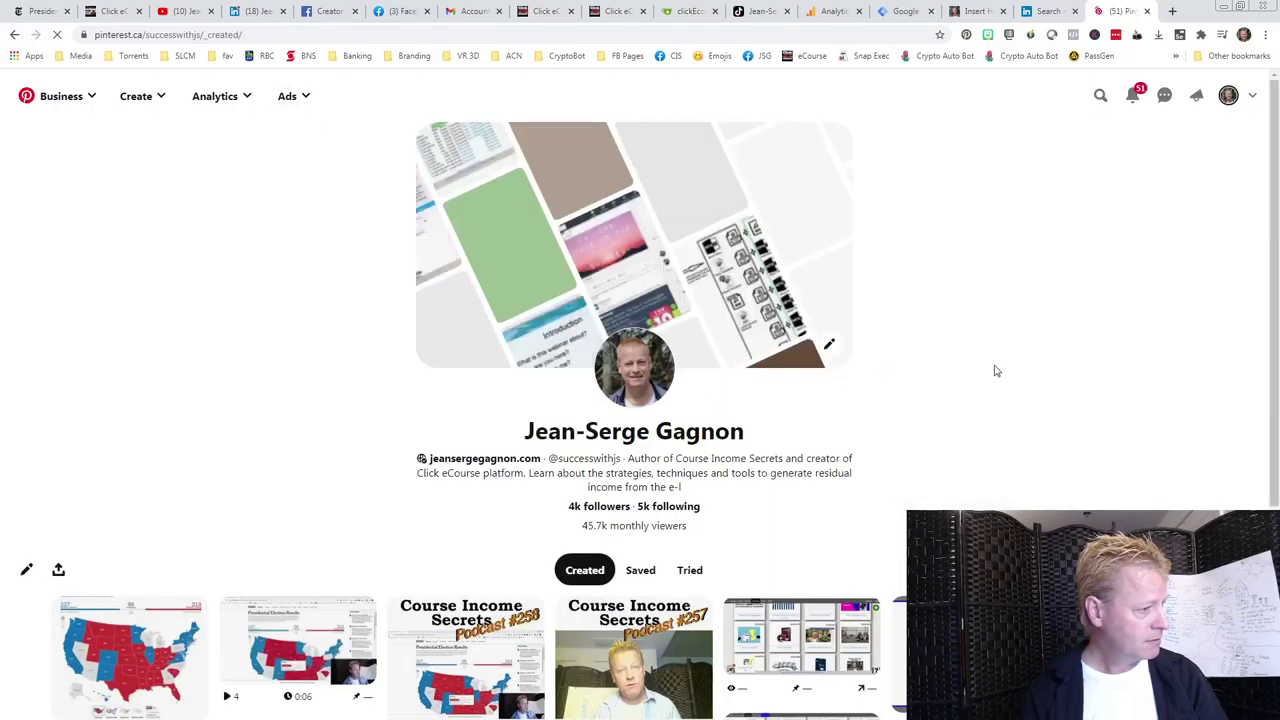
scroll(1054, 420, down, 3)
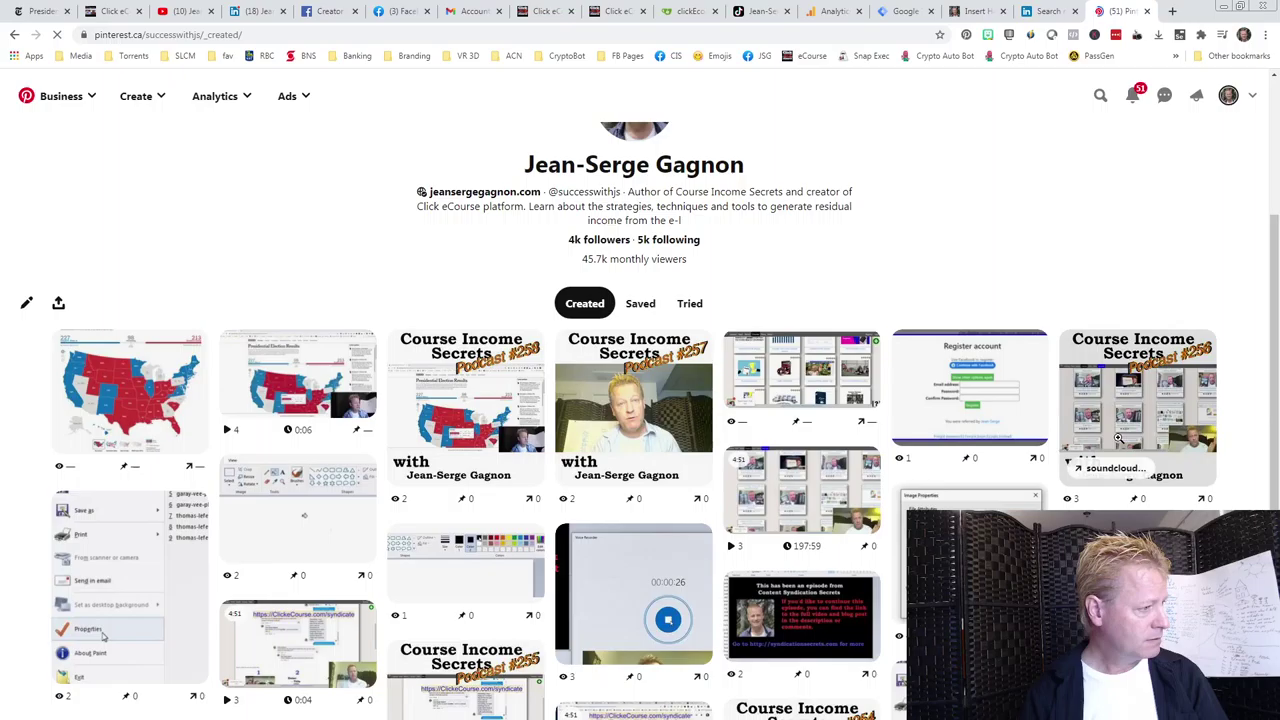
scroll(1118, 438, down, 3)
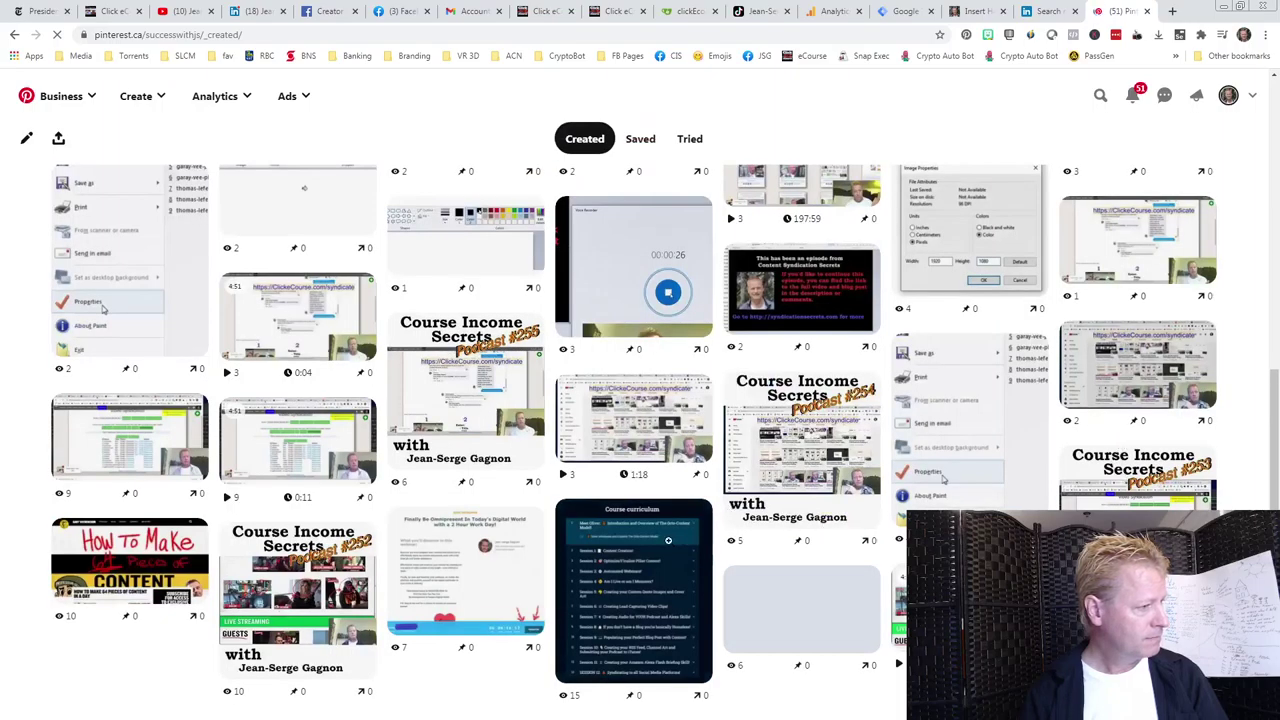
scroll(1140, 260, down, 3)
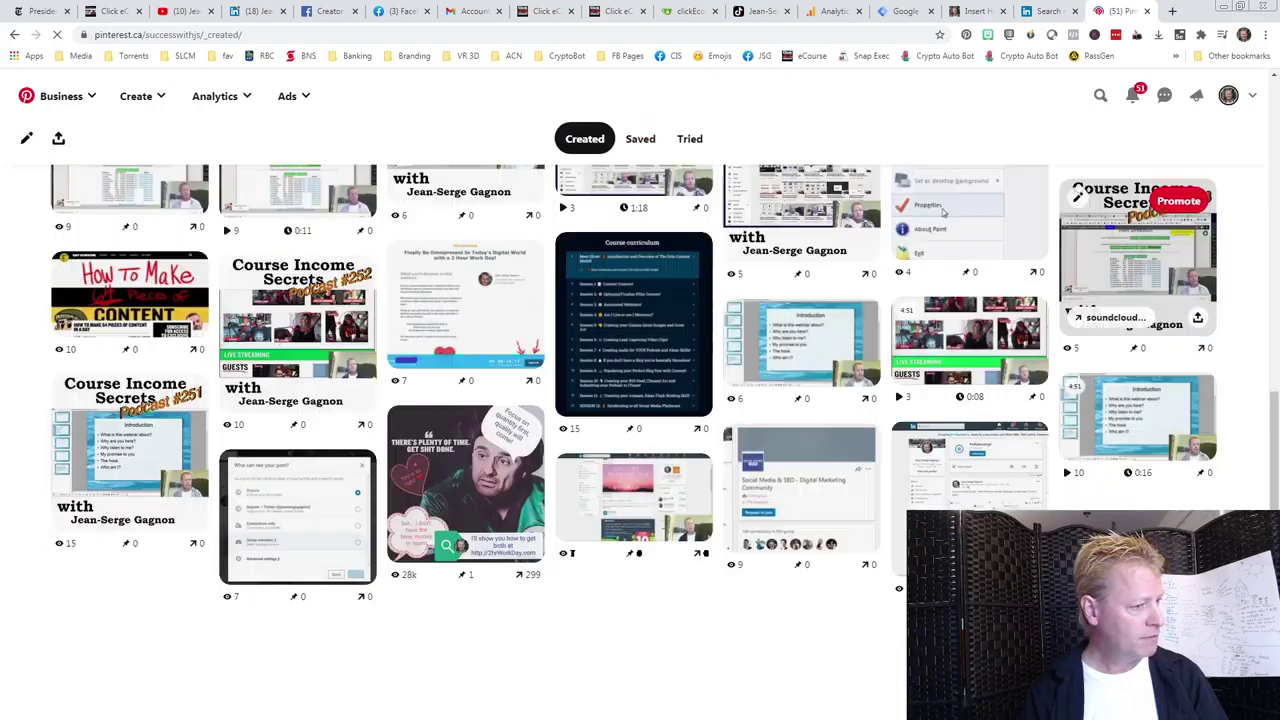
scroll(1140, 260, down, 2)
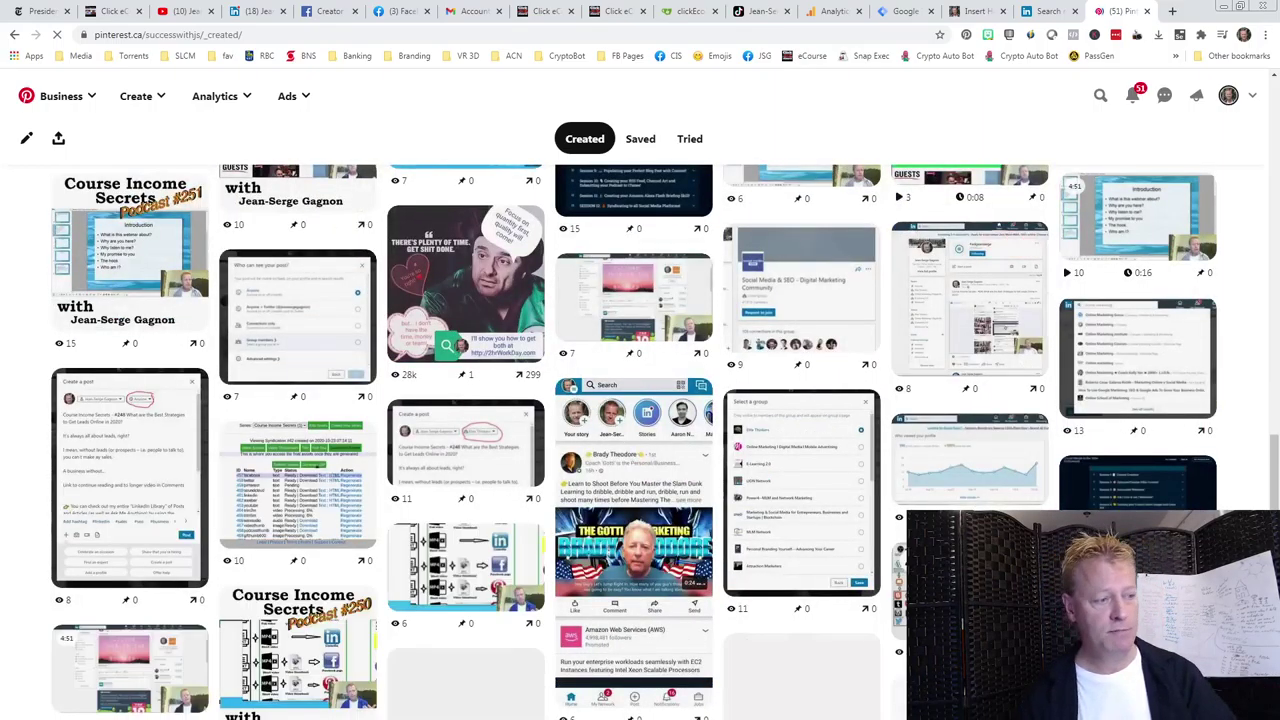
scroll(960, 450, down, 1)
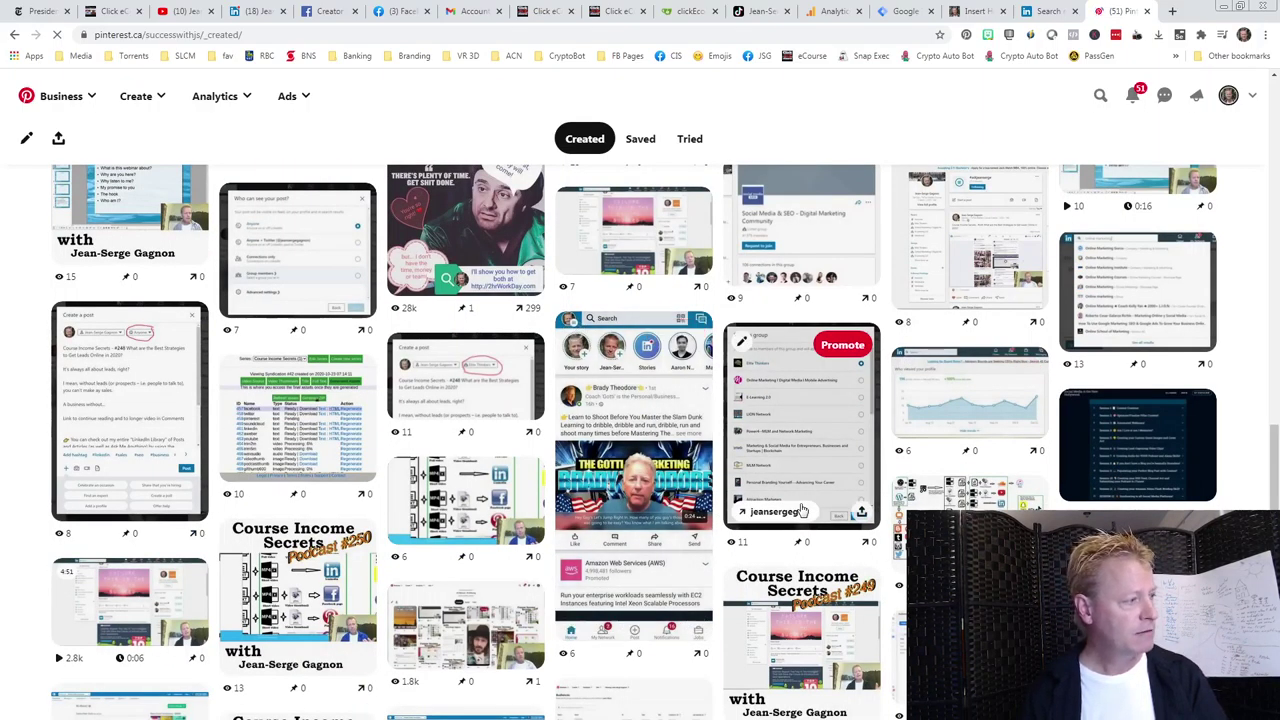
scroll(801, 511, down, 2)
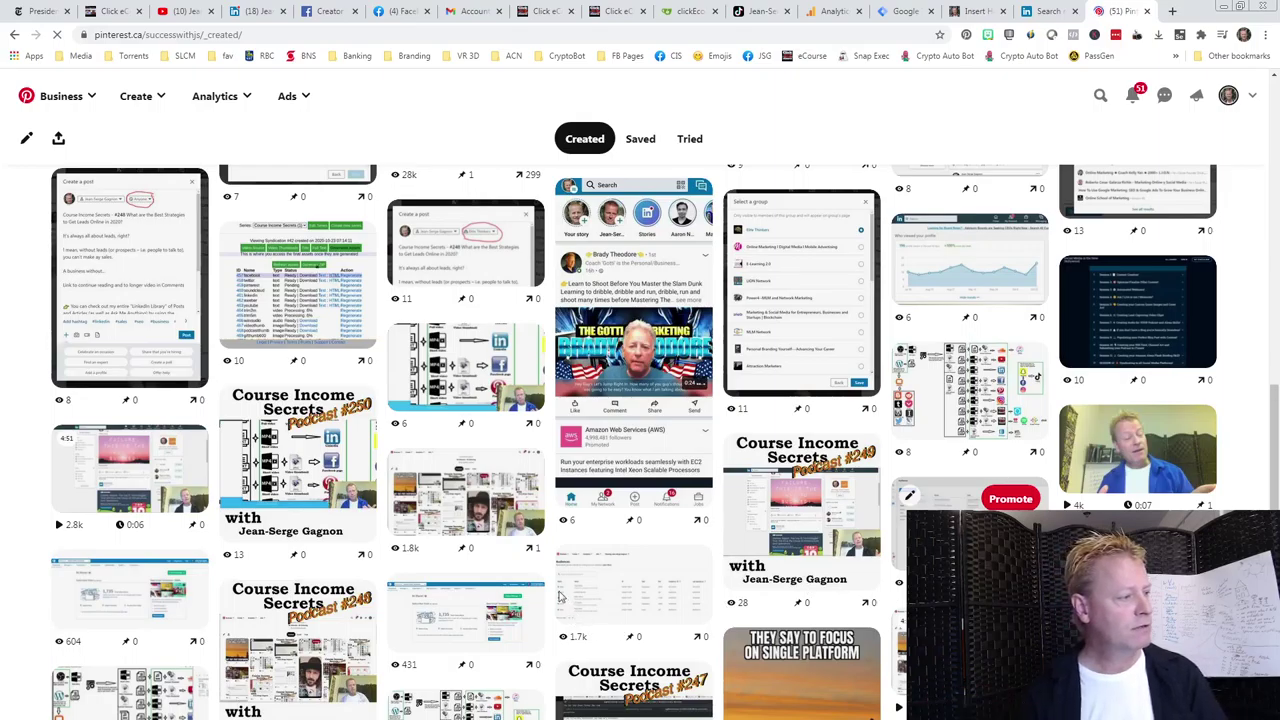
scroll(268, 588, down, 2)
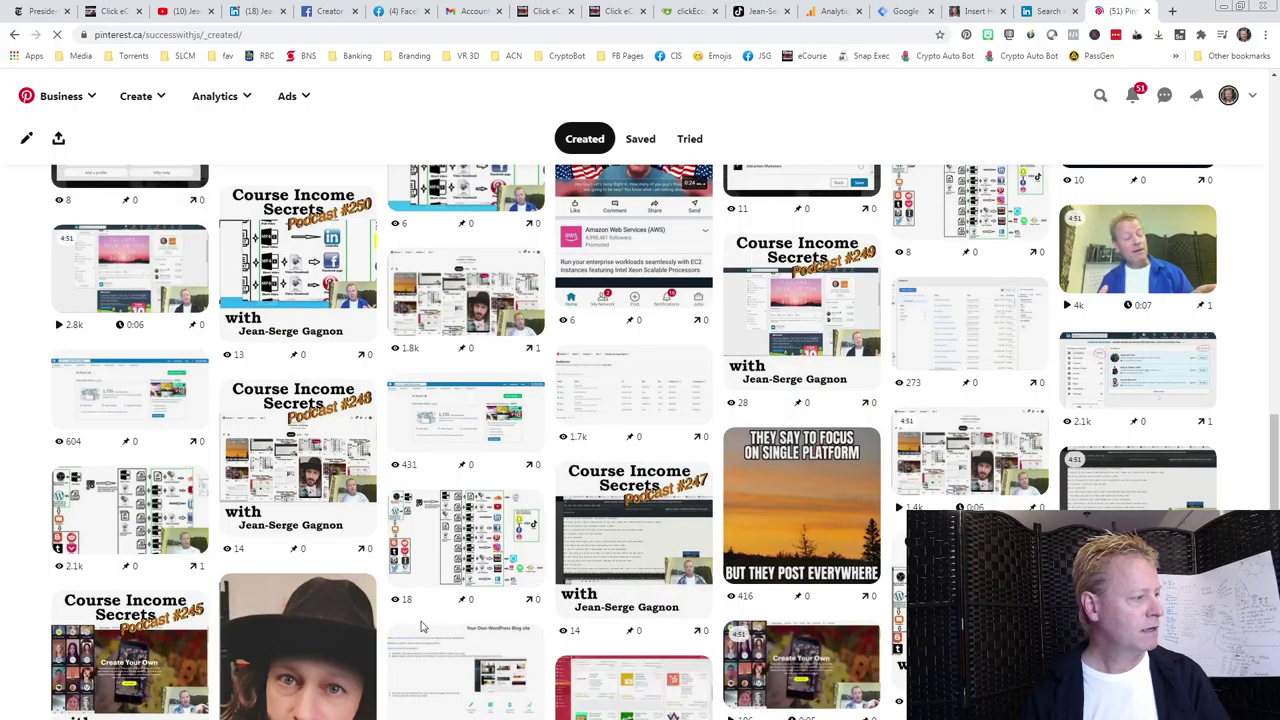
scroll(242, 607, down, 3)
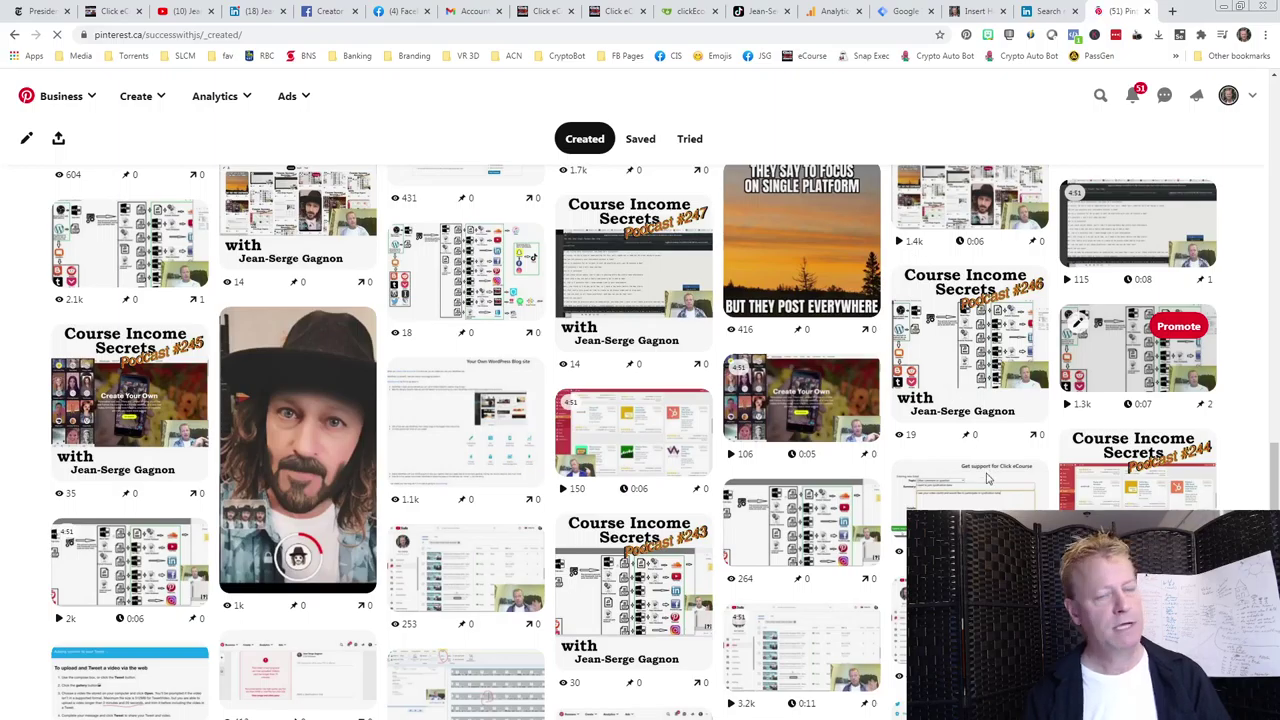
scroll(990, 470, up, 10)
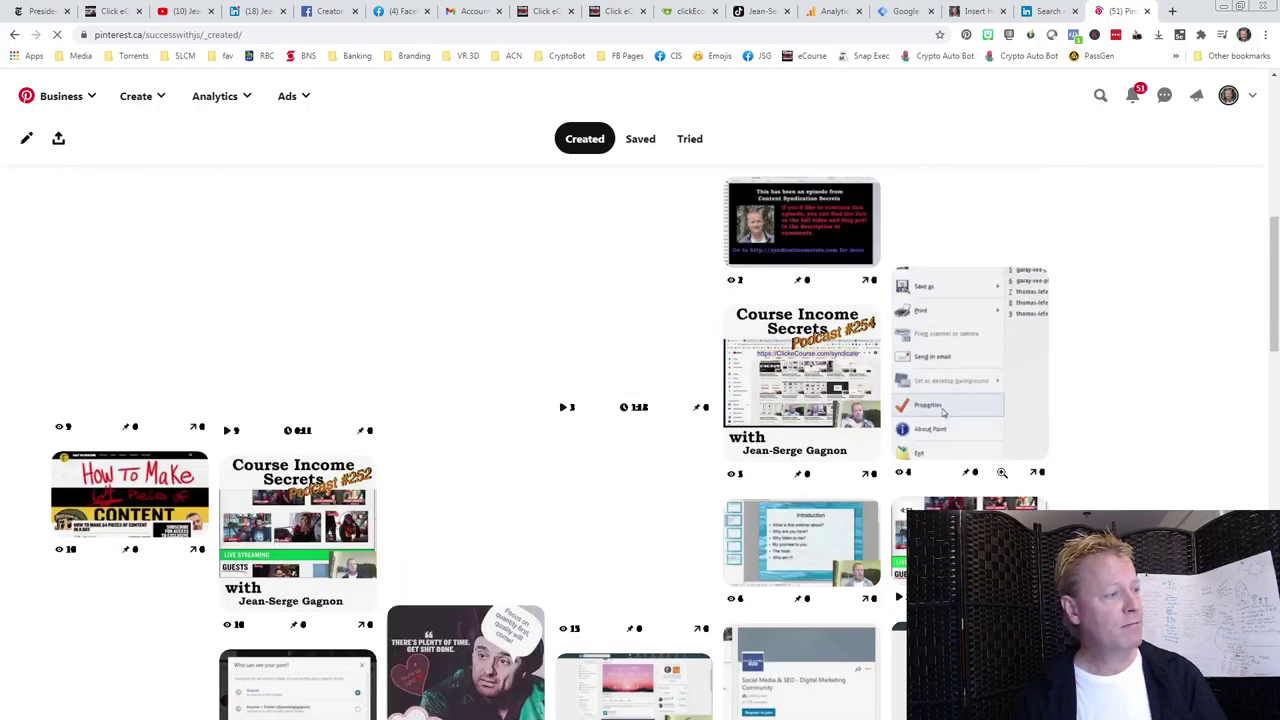
scroll(103, 703, down, 2)
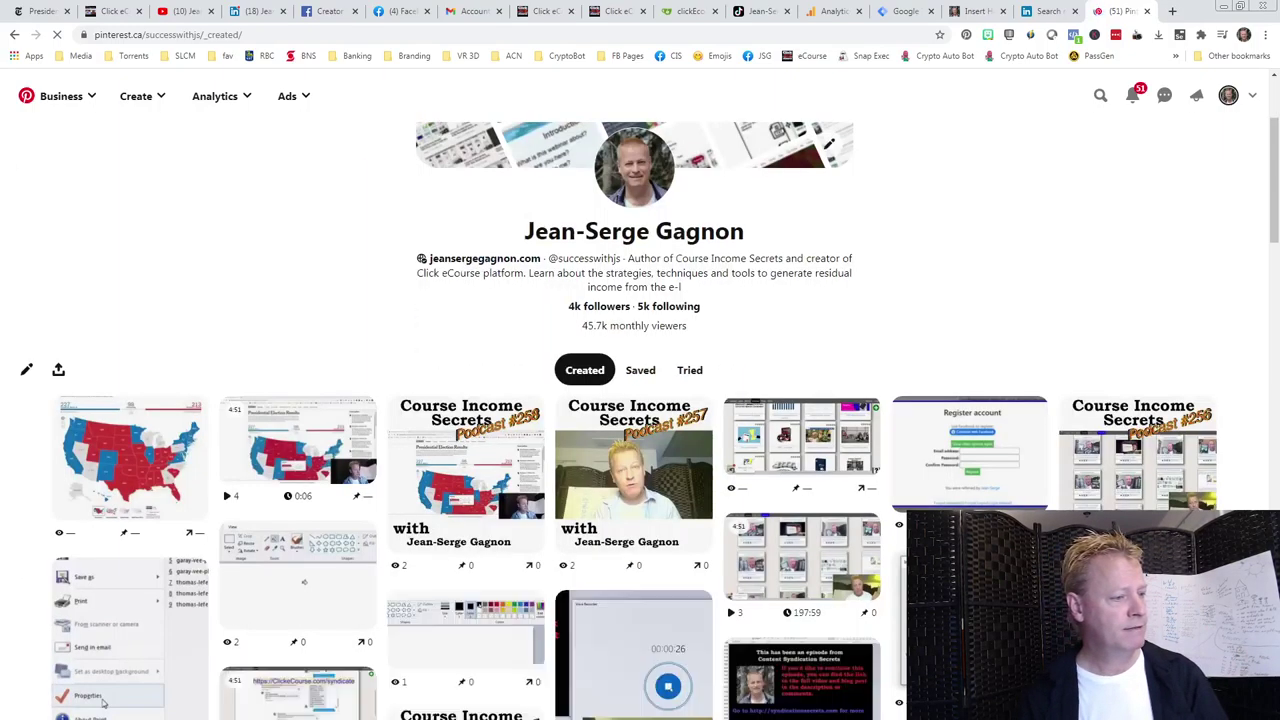
- Browse the created pins on the Pinterest profile and check the account's latest notifications
scroll(938, 381, down, 3)
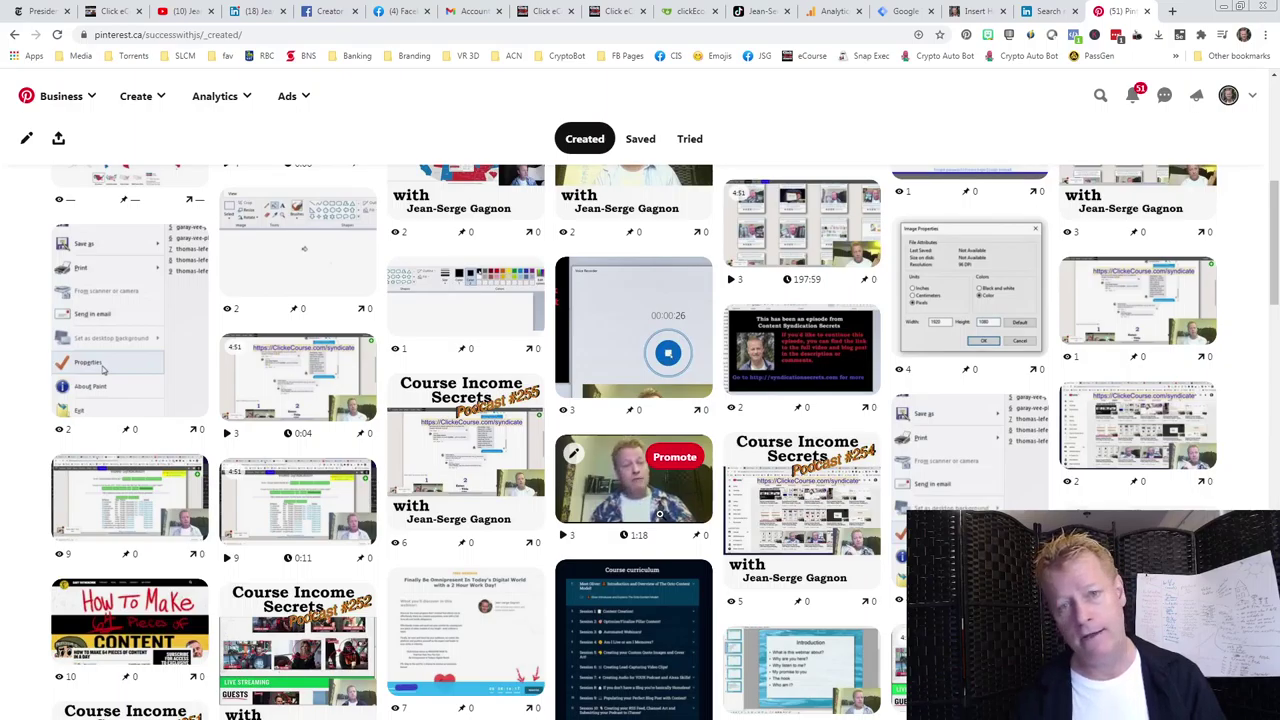
scroll(783, 457, down, 6)
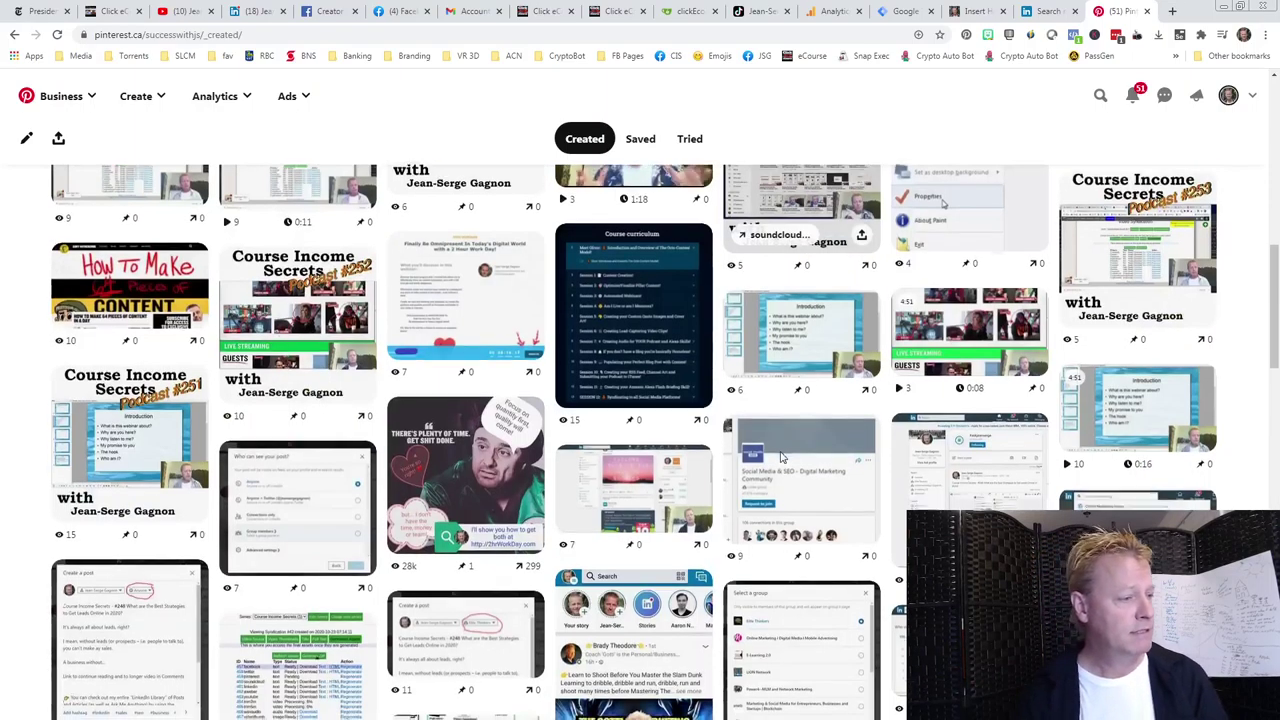
scroll(783, 457, up, 10)
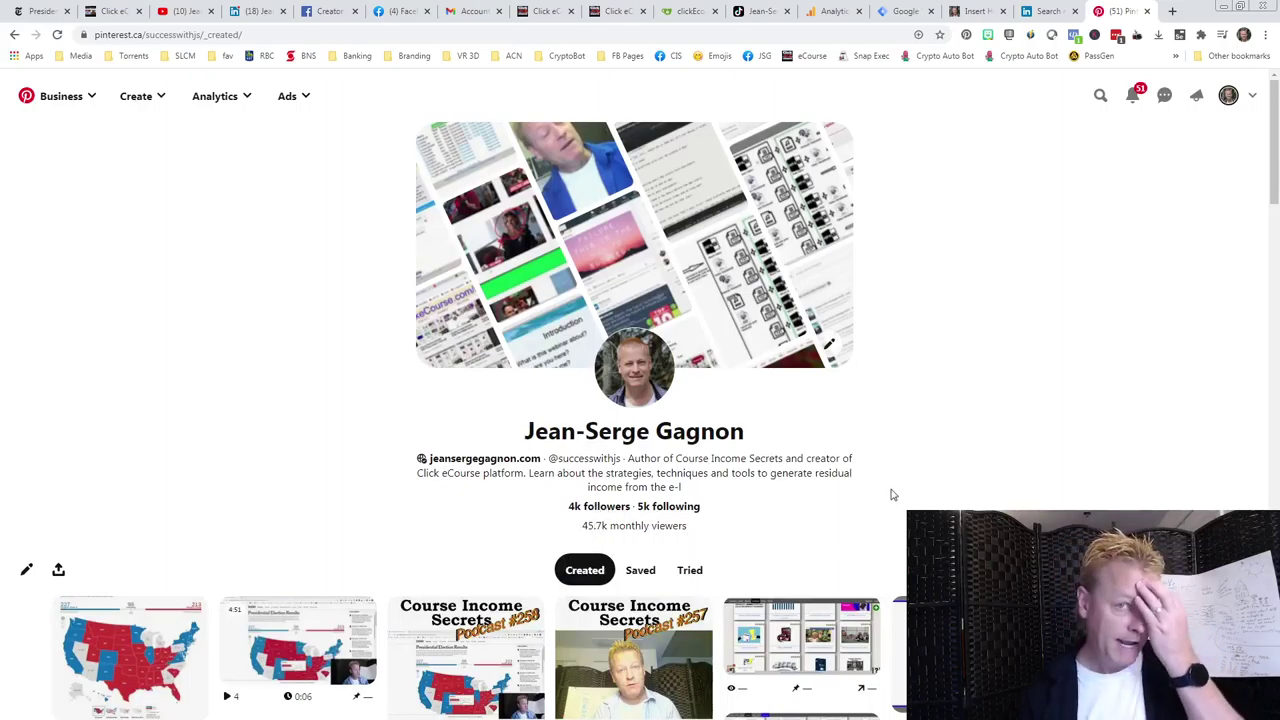
click(1132, 95)
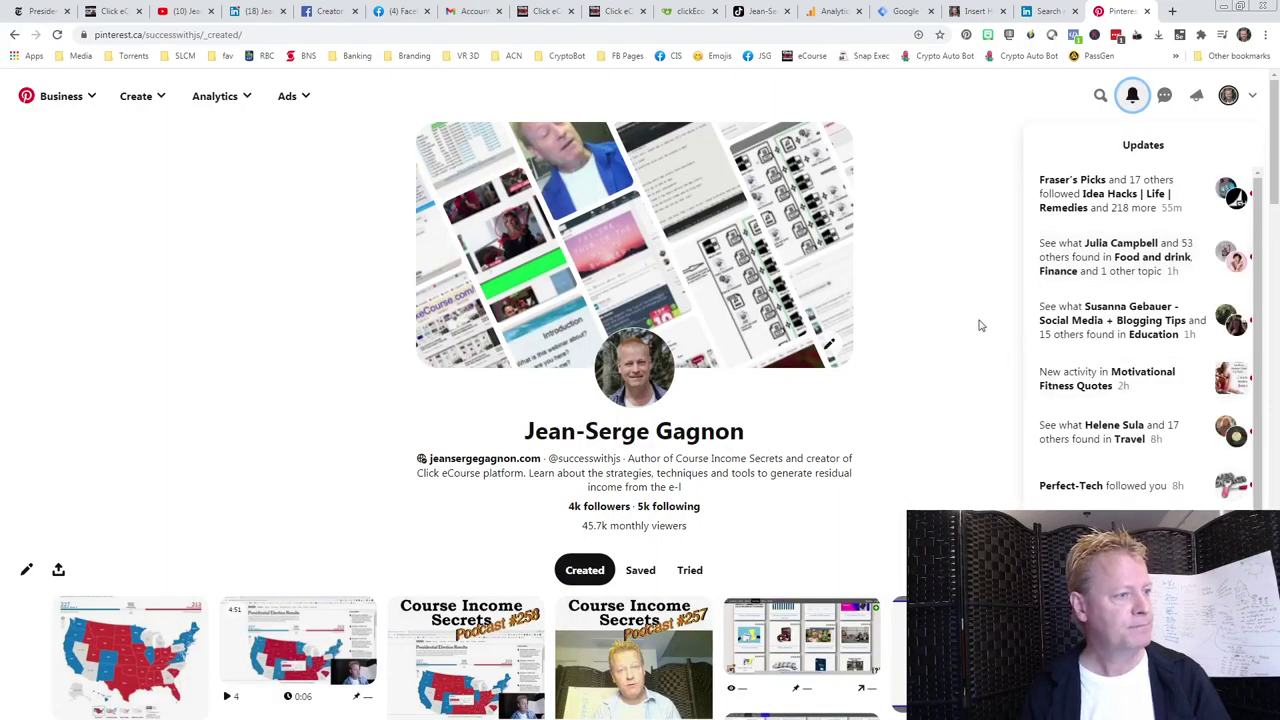
click(975, 323)
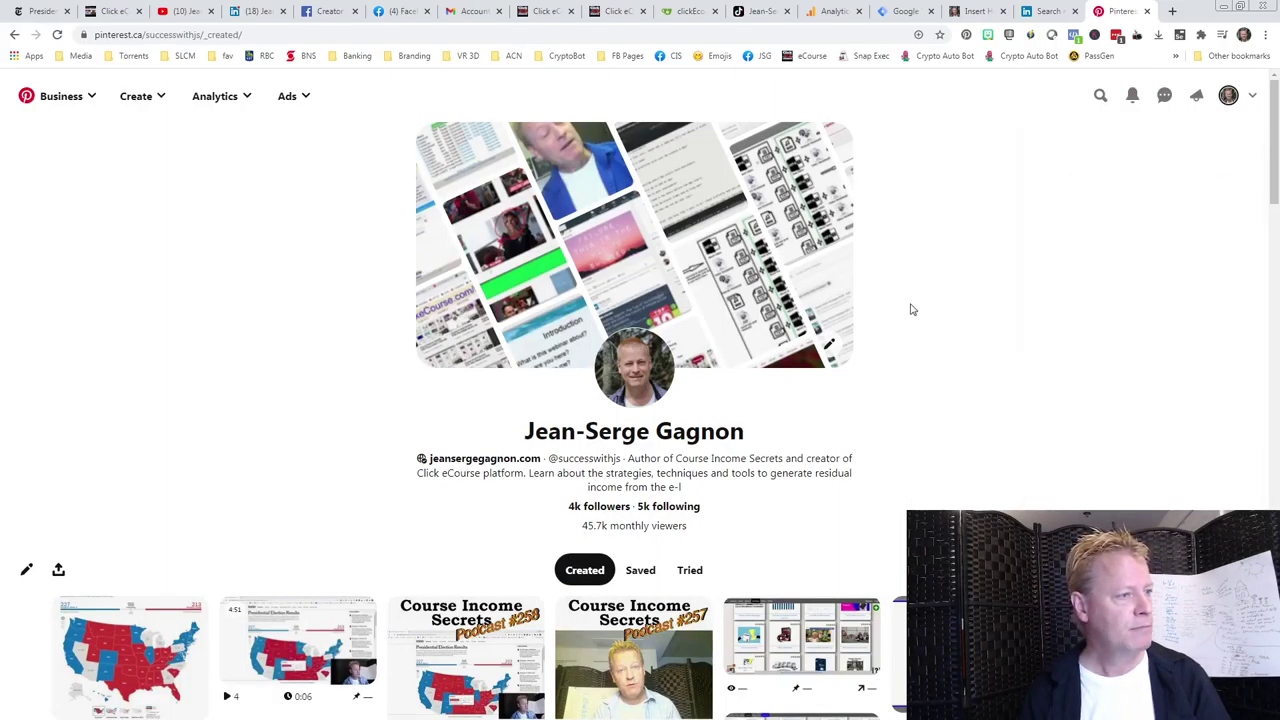
- Open the Pinterest Business hub and look over the statistics for the recent pins
click(296, 100)
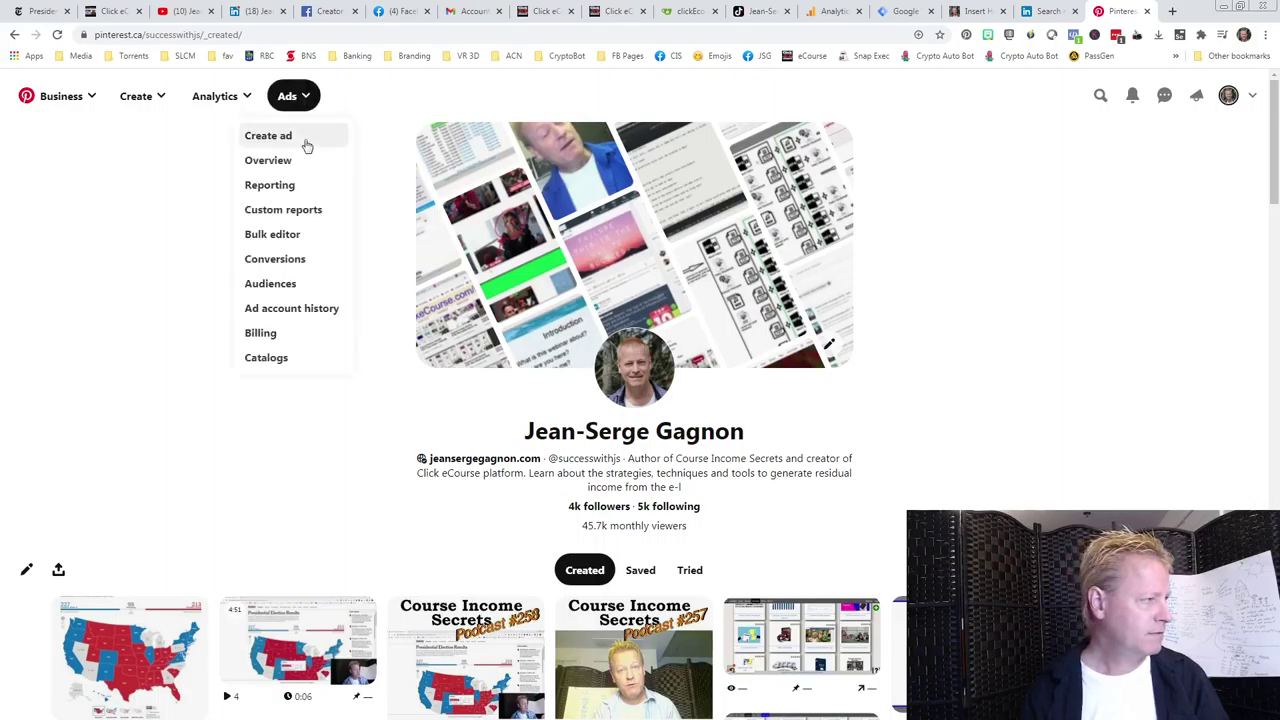
click(95, 100)
click(92, 136)
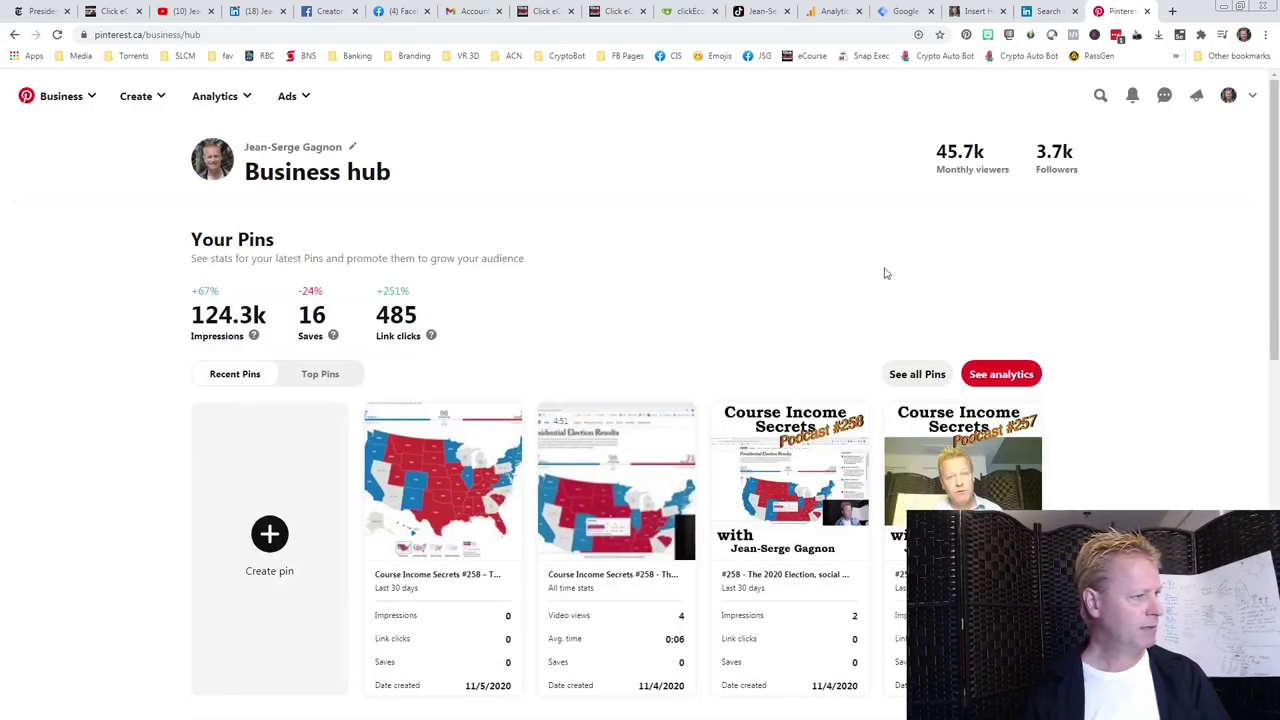
scroll(1114, 286, down, 3)
scroll(1129, 314, up, 3)
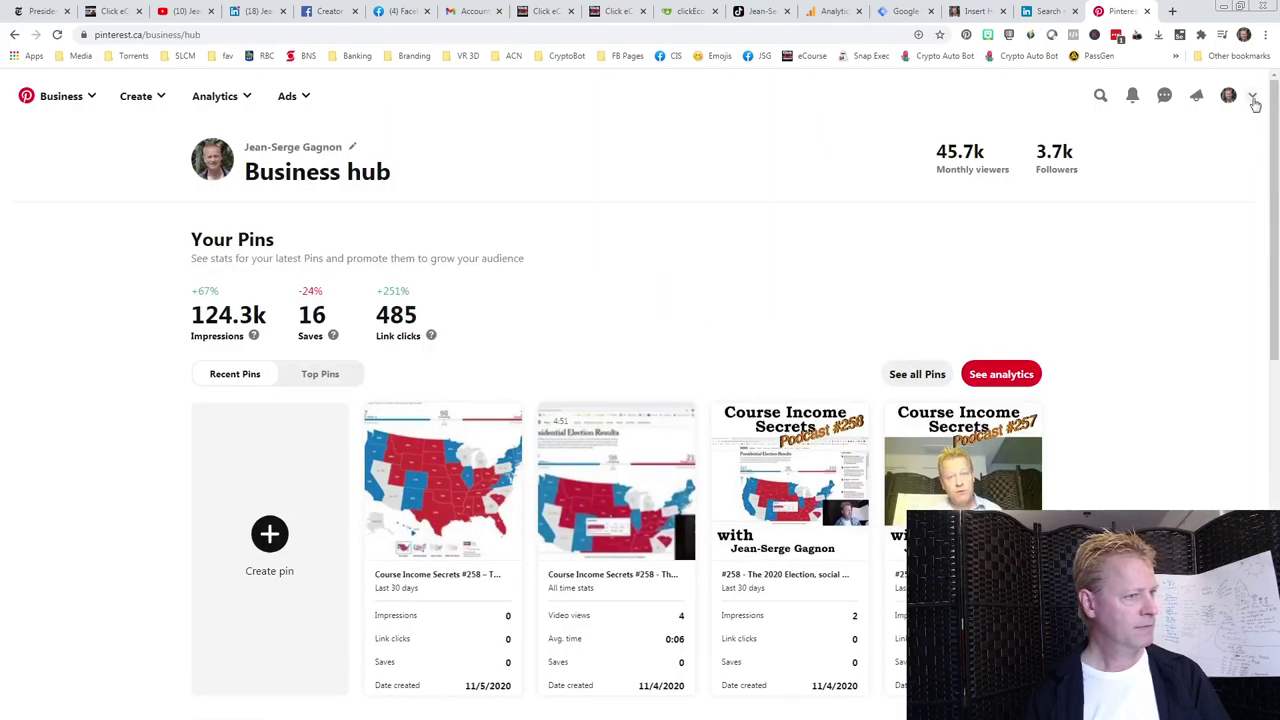
click(1253, 99)
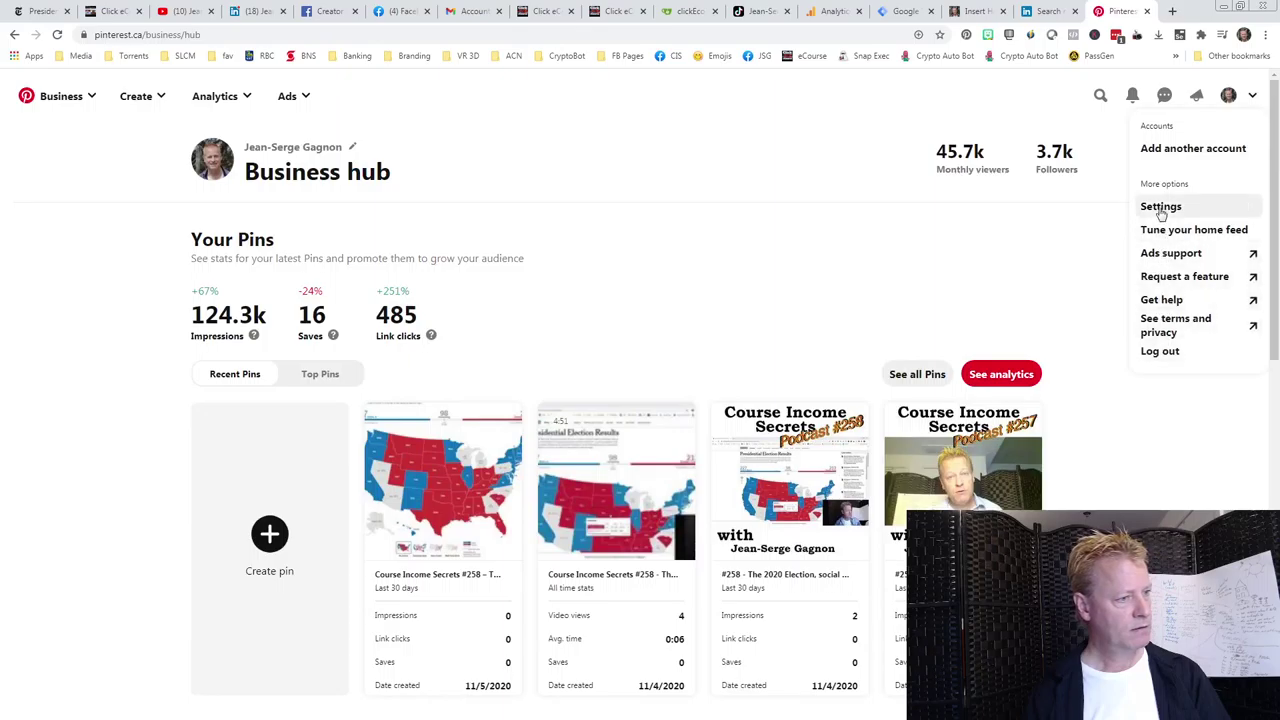
click(71, 162)
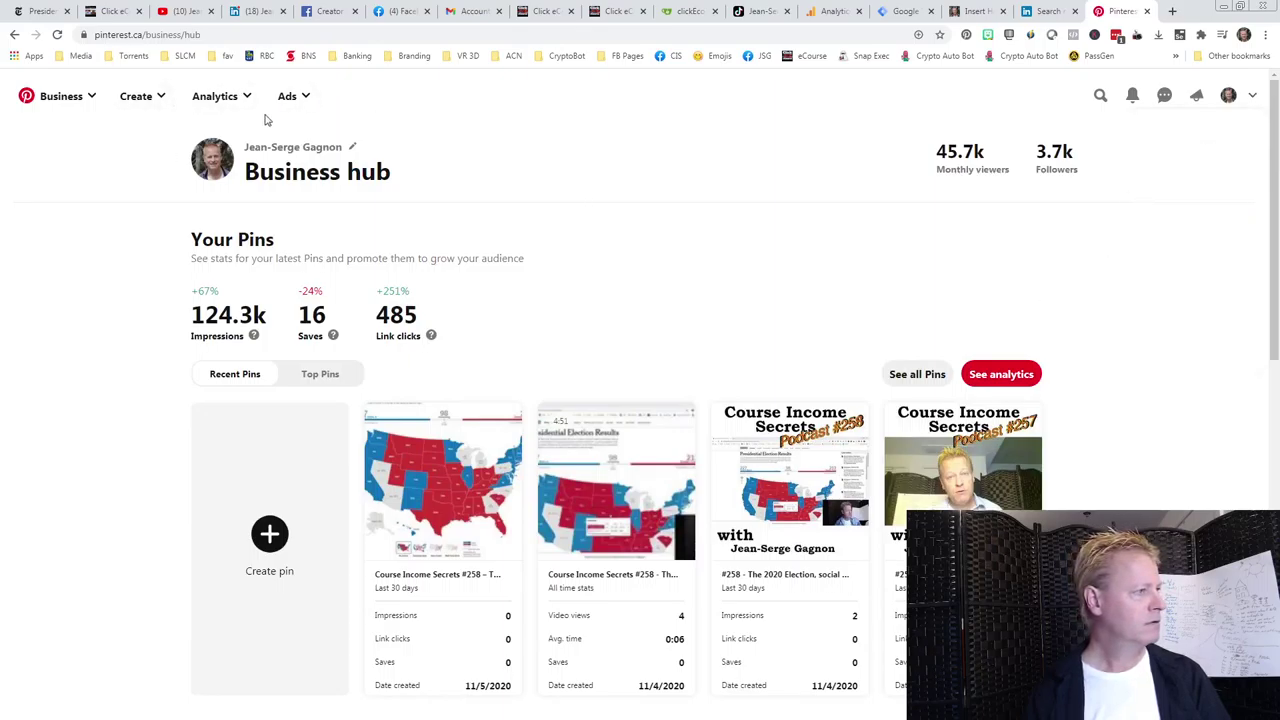
click(292, 100)
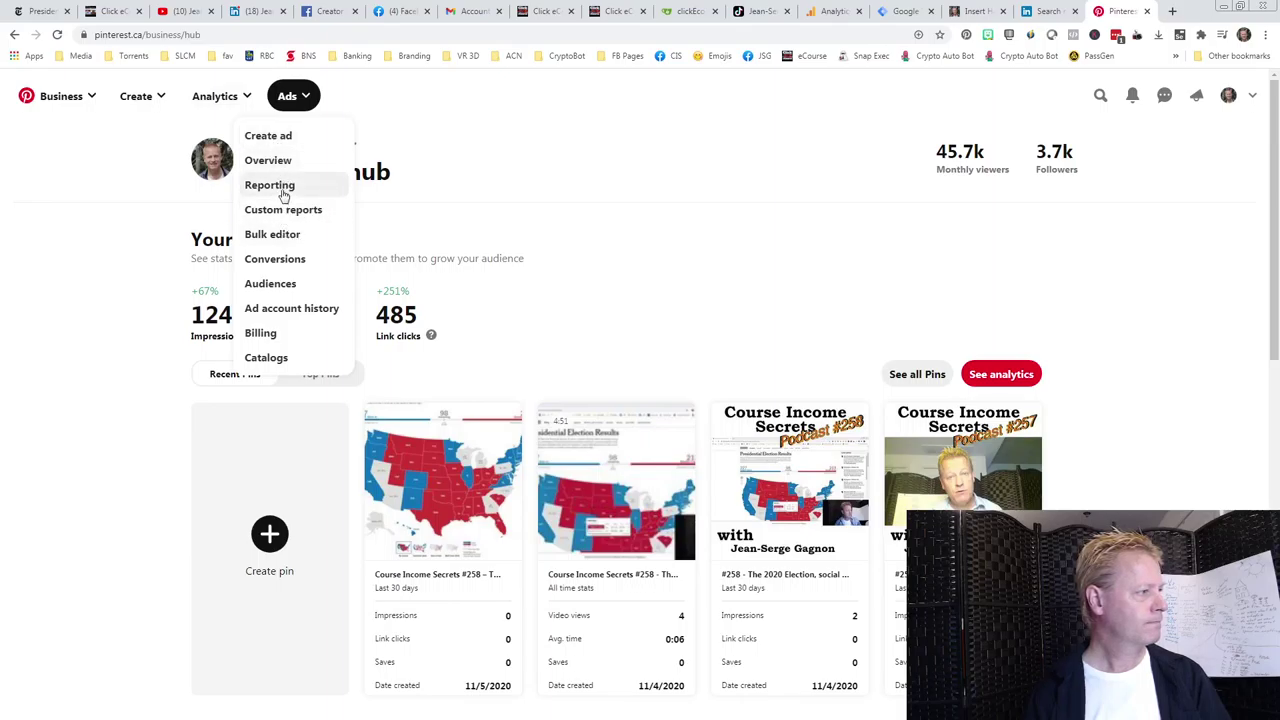
click(240, 100)
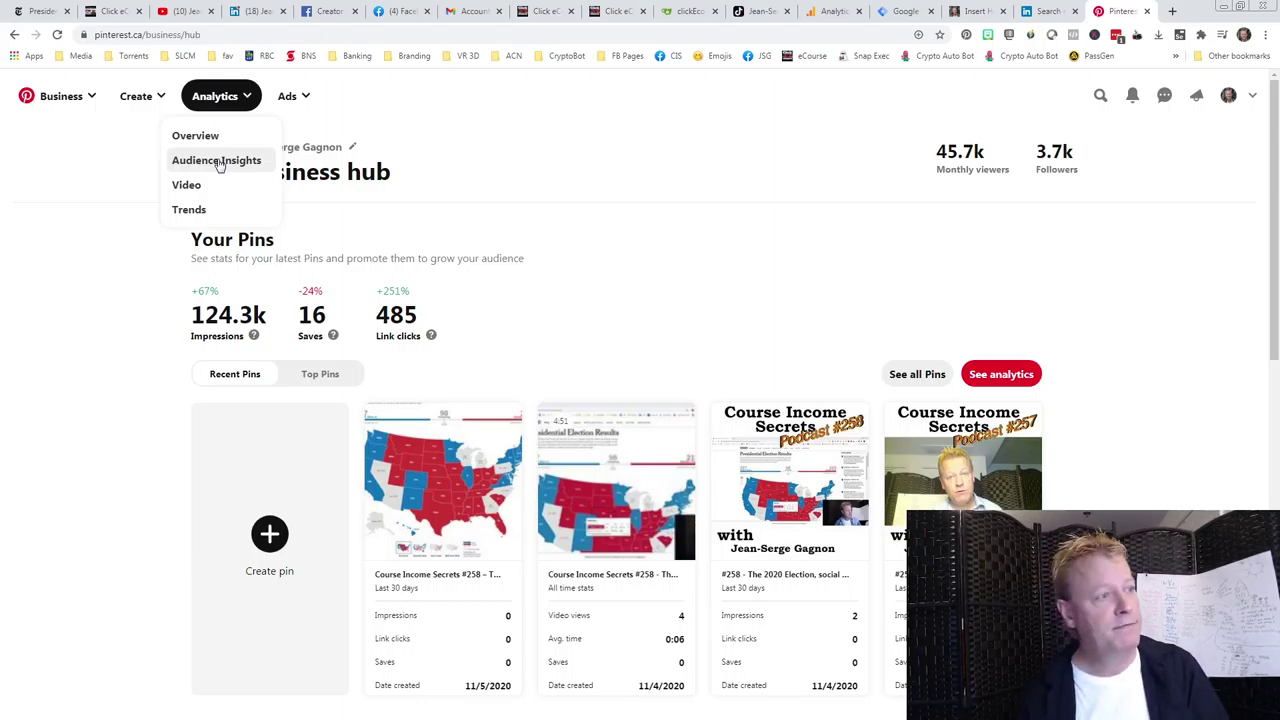
- Search Google for "where can i find pinterest tag" in a new browser tab and read the help article on tracking conversions
click(1172, 11)
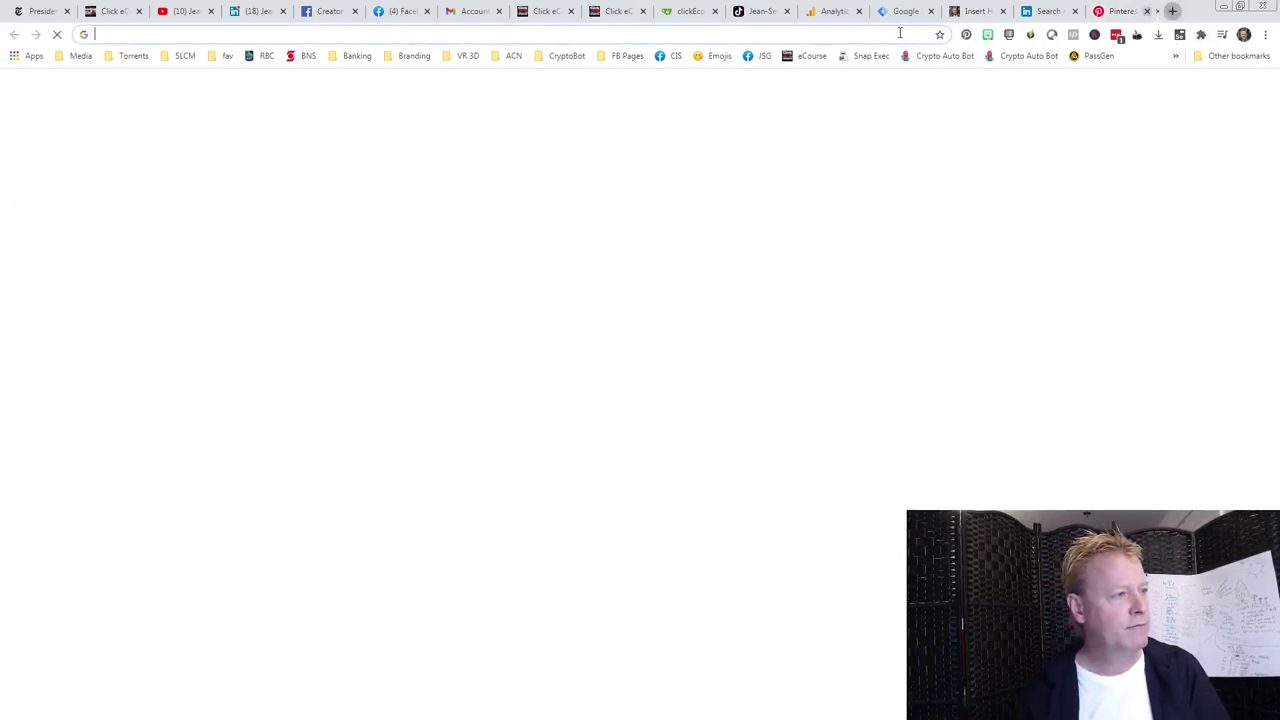
text(where can i find pinterest tag)
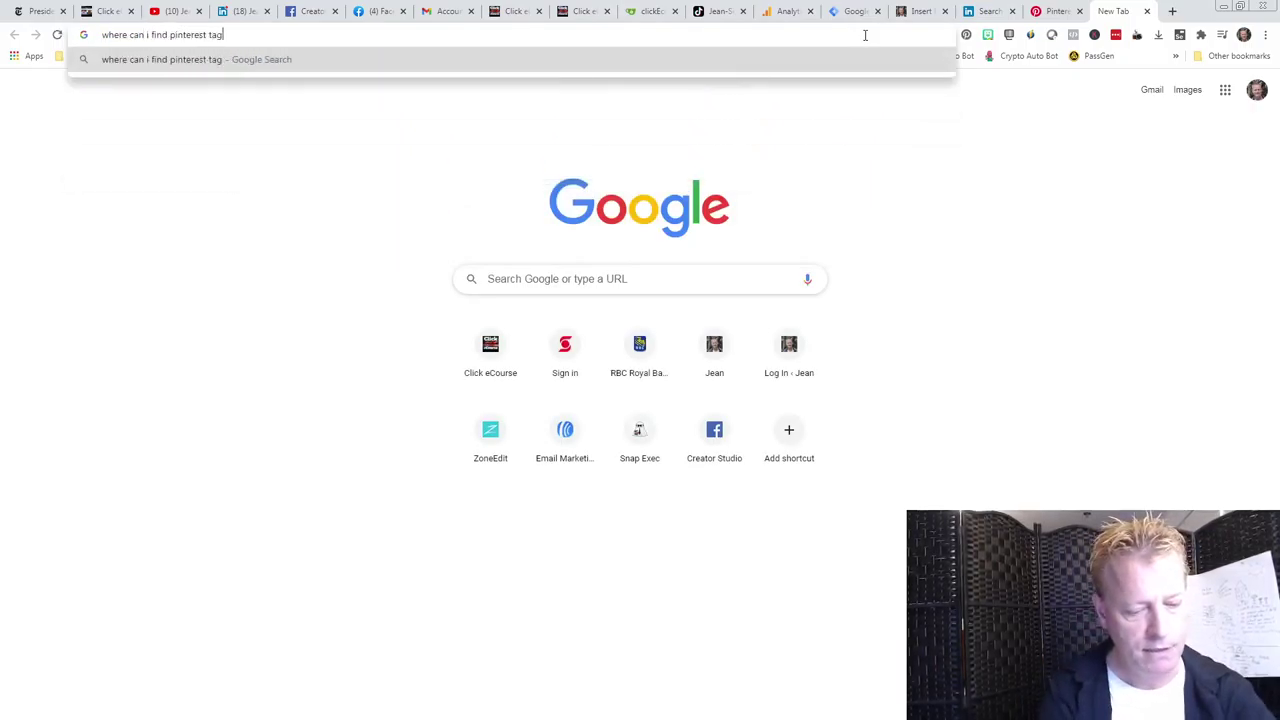
key(Return)
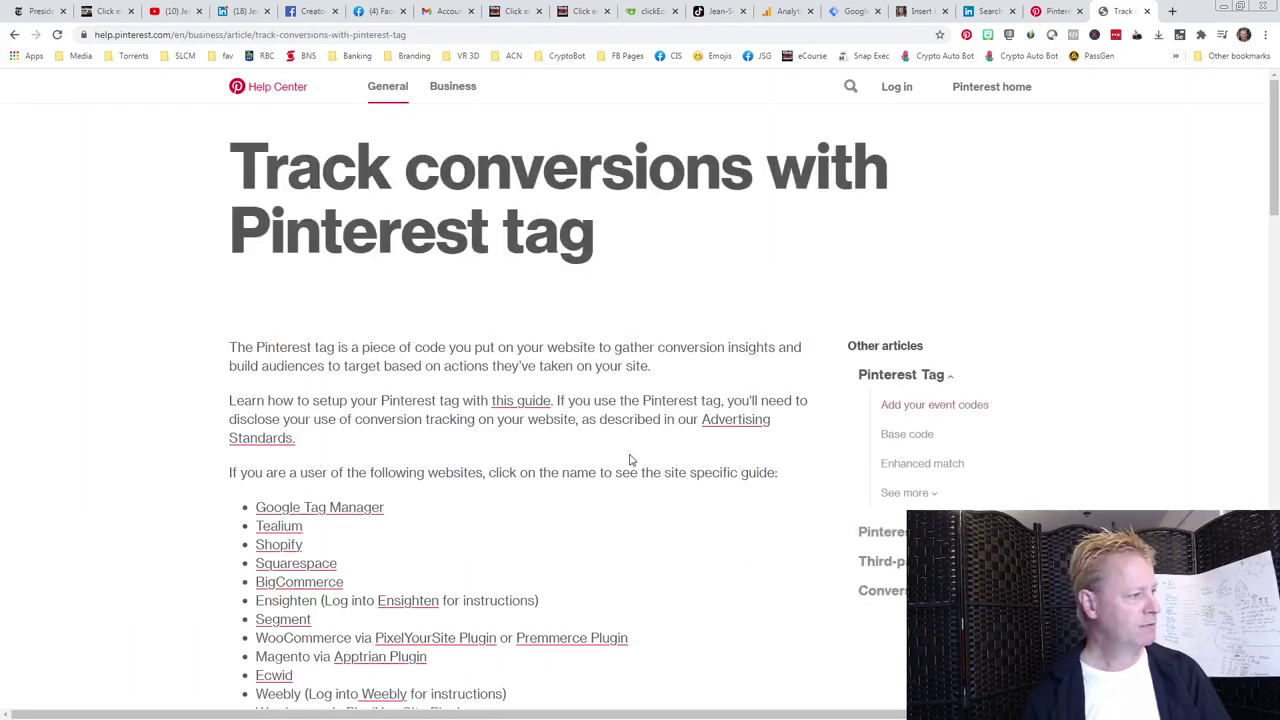
scroll(485, 467, down, 2)
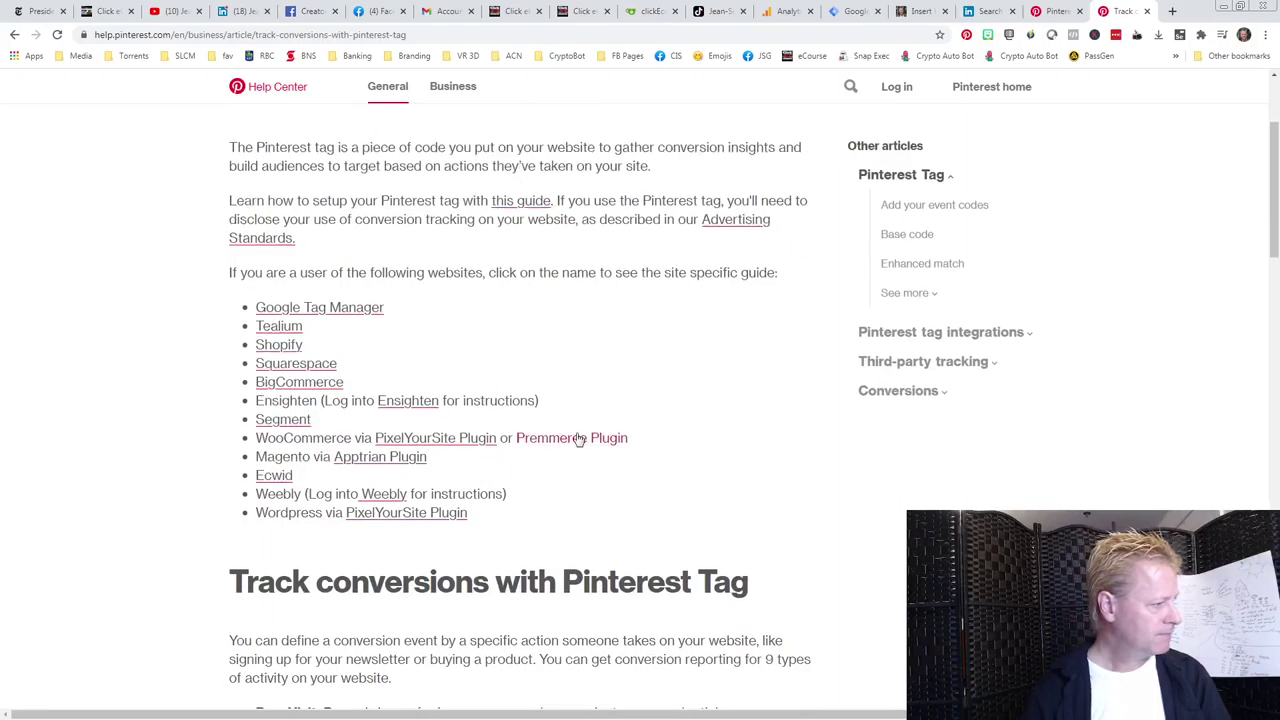
scroll(587, 438, down, 2)
scroll(587, 438, down, 8)
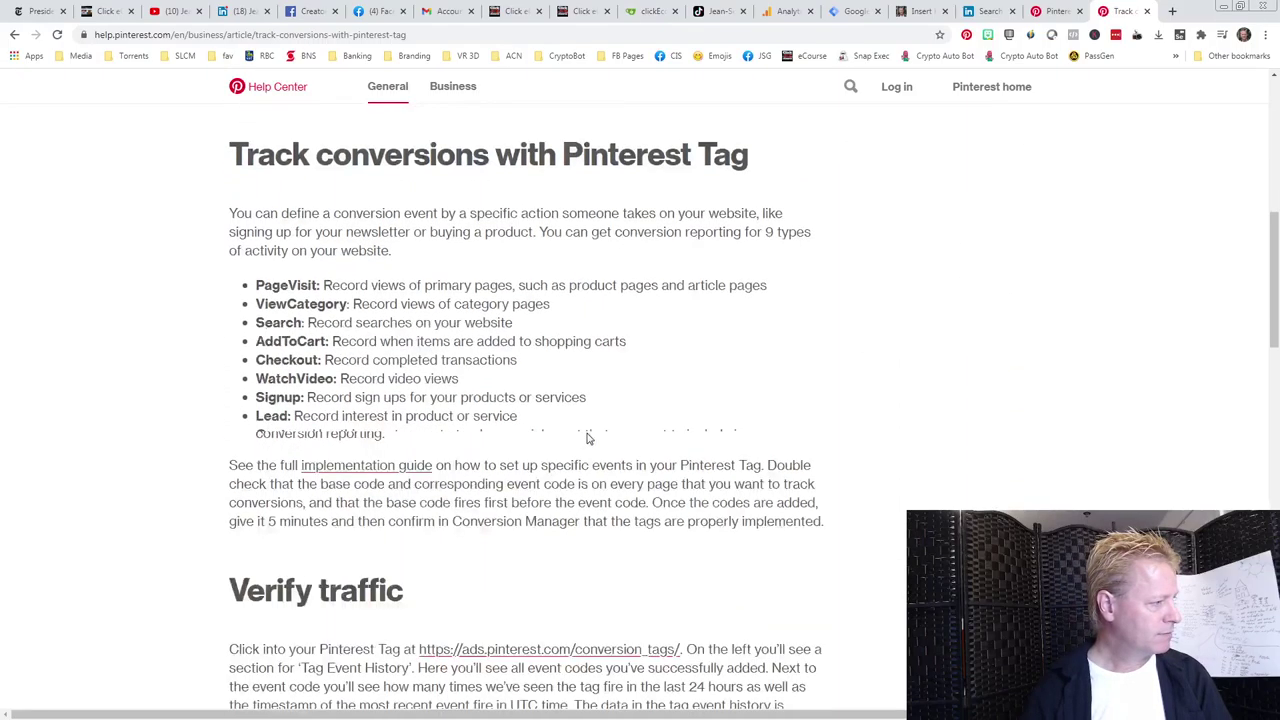
scroll(587, 438, down, 10)
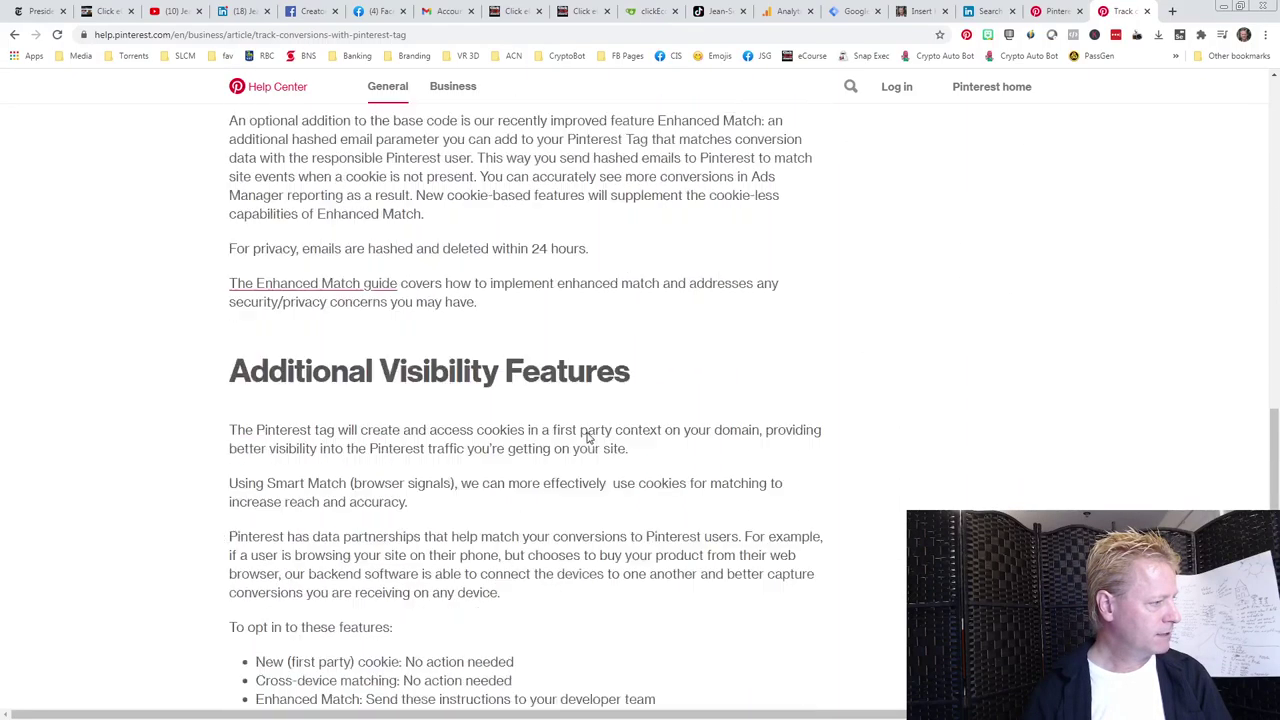
scroll(587, 438, up, 20)
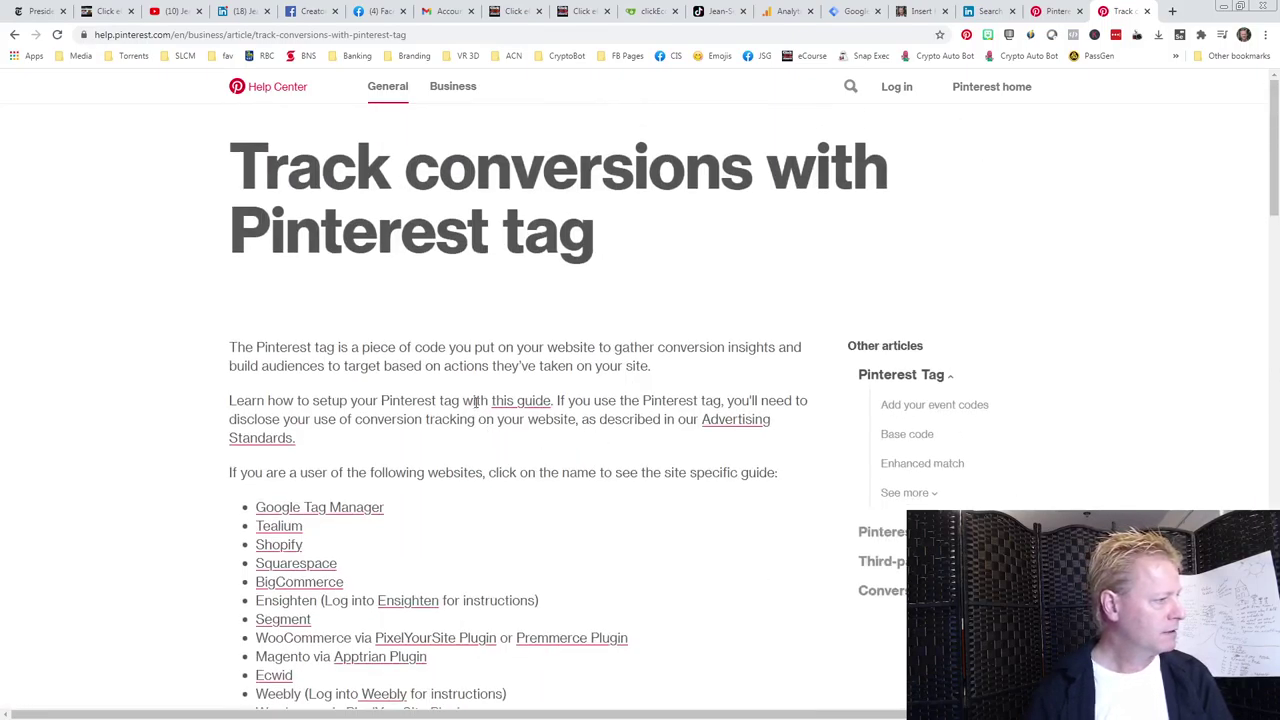
- Open the Pinterest tag setup guide and follow it to the instructions for installing the base code
click(543, 404)
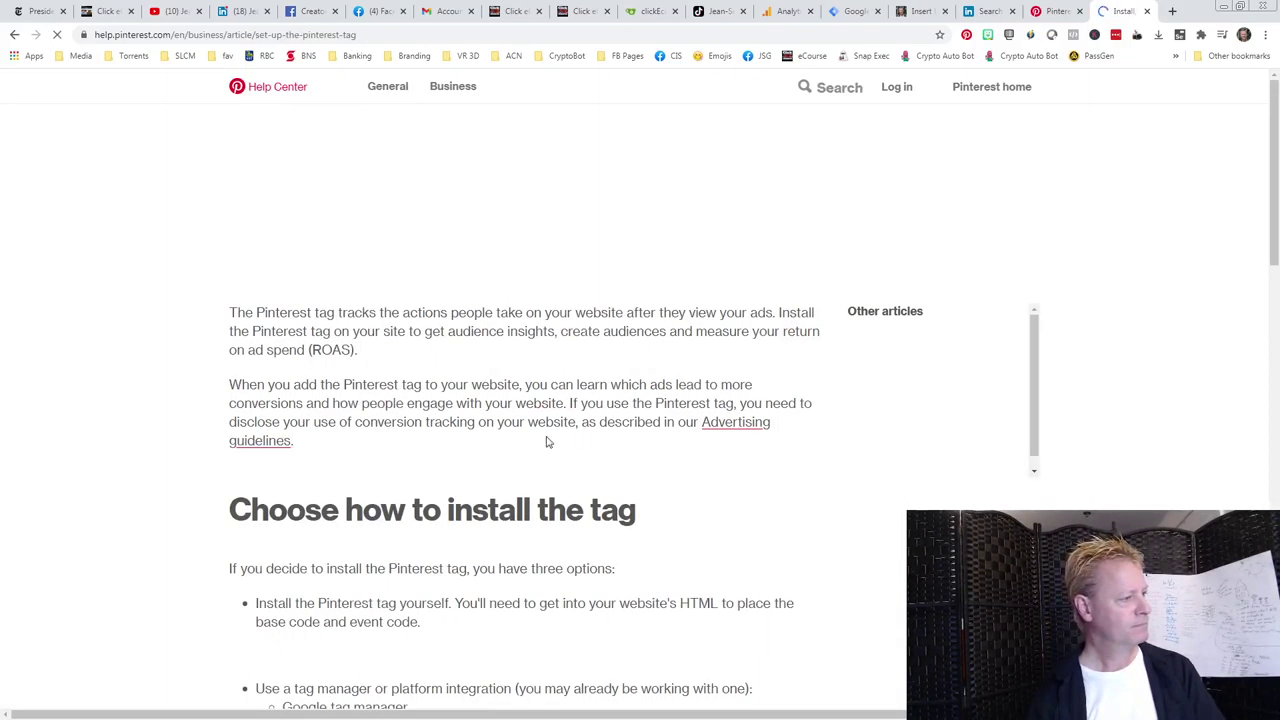
scroll(588, 492, down, 2)
scroll(530, 520, down, 4)
scroll(532, 521, down, 2)
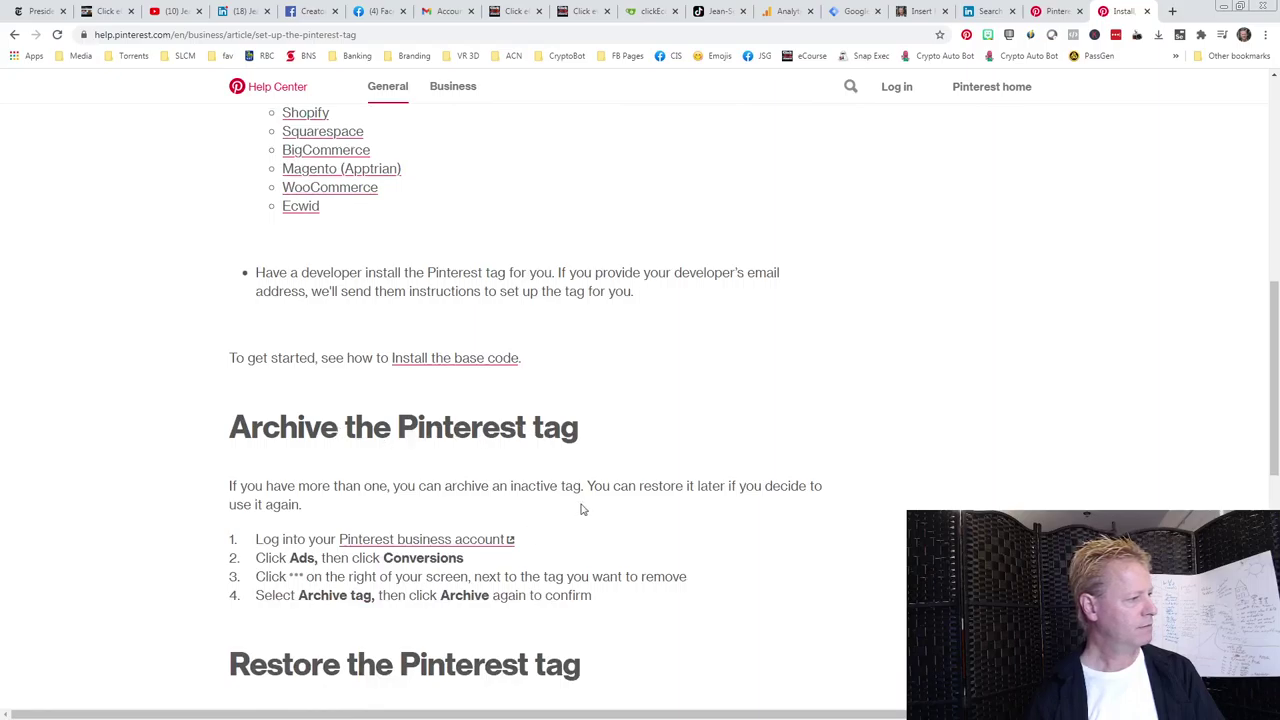
click(472, 362)
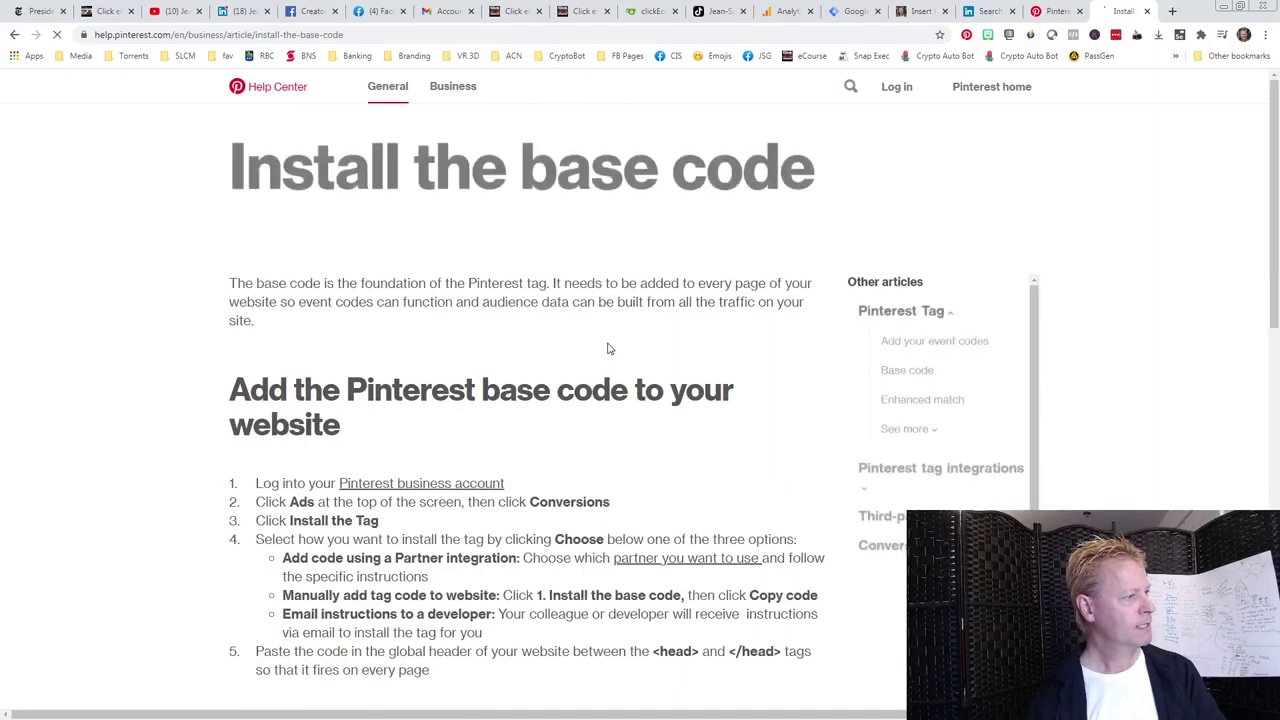
scroll(610, 350, down, 2)
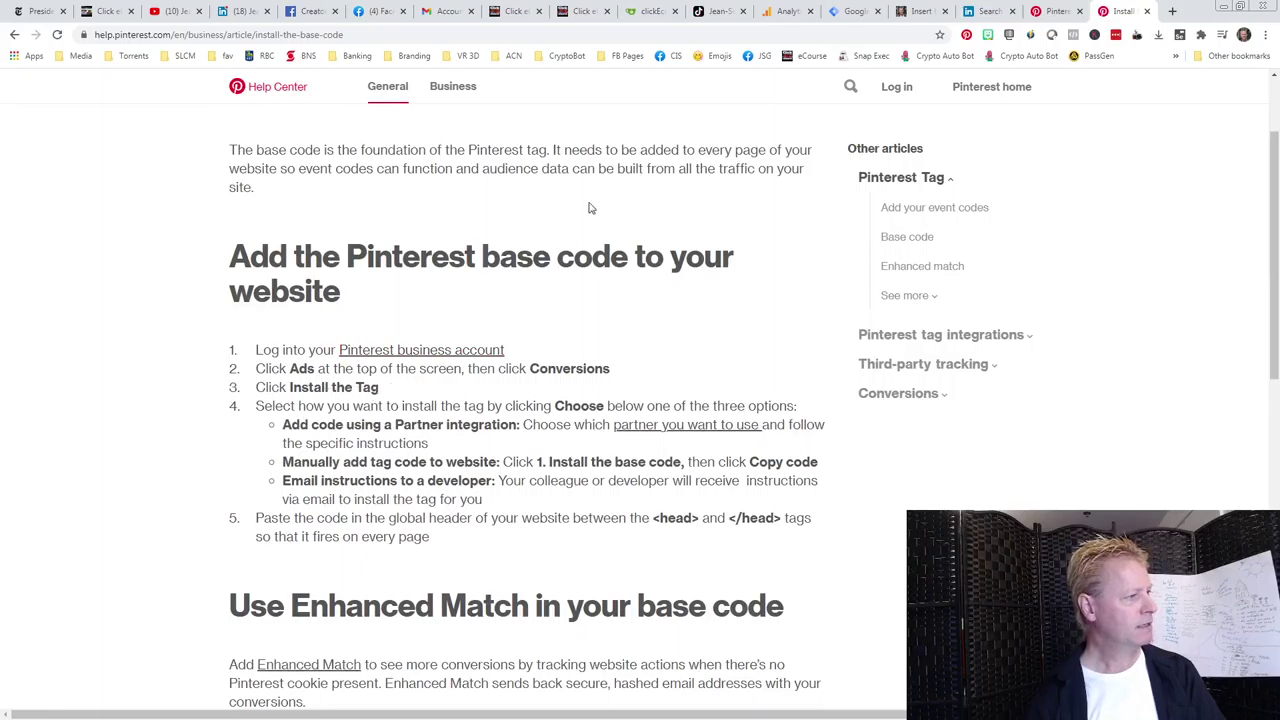
- Switch back to the Pinterest account and open the Conversions page of its ads, checking the base code instructions on the way
click(1052, 11)
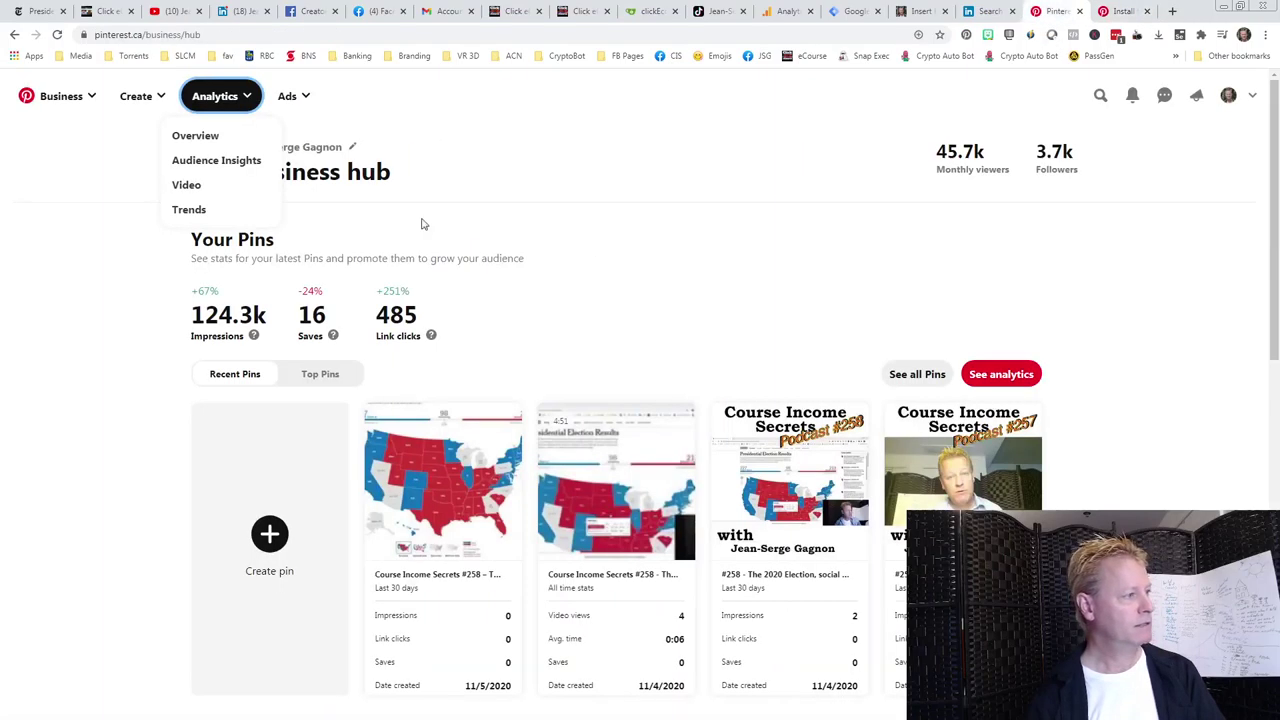
click(292, 100)
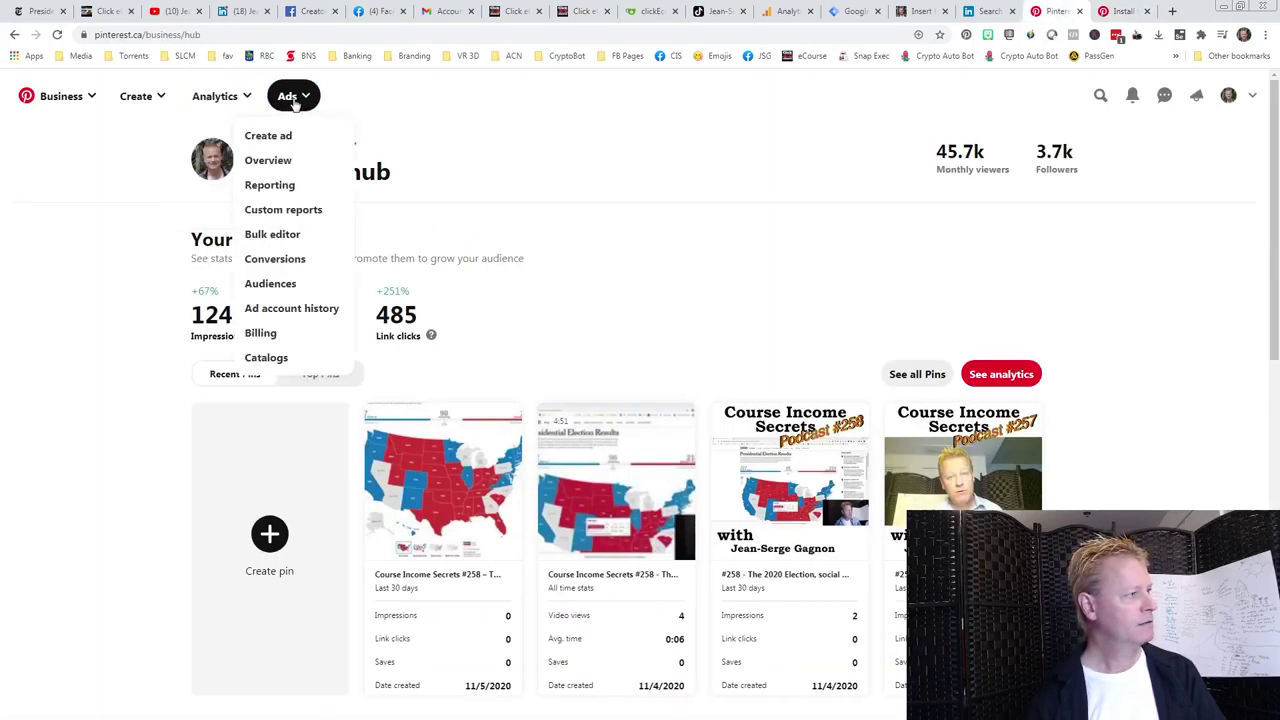
click(1125, 11)
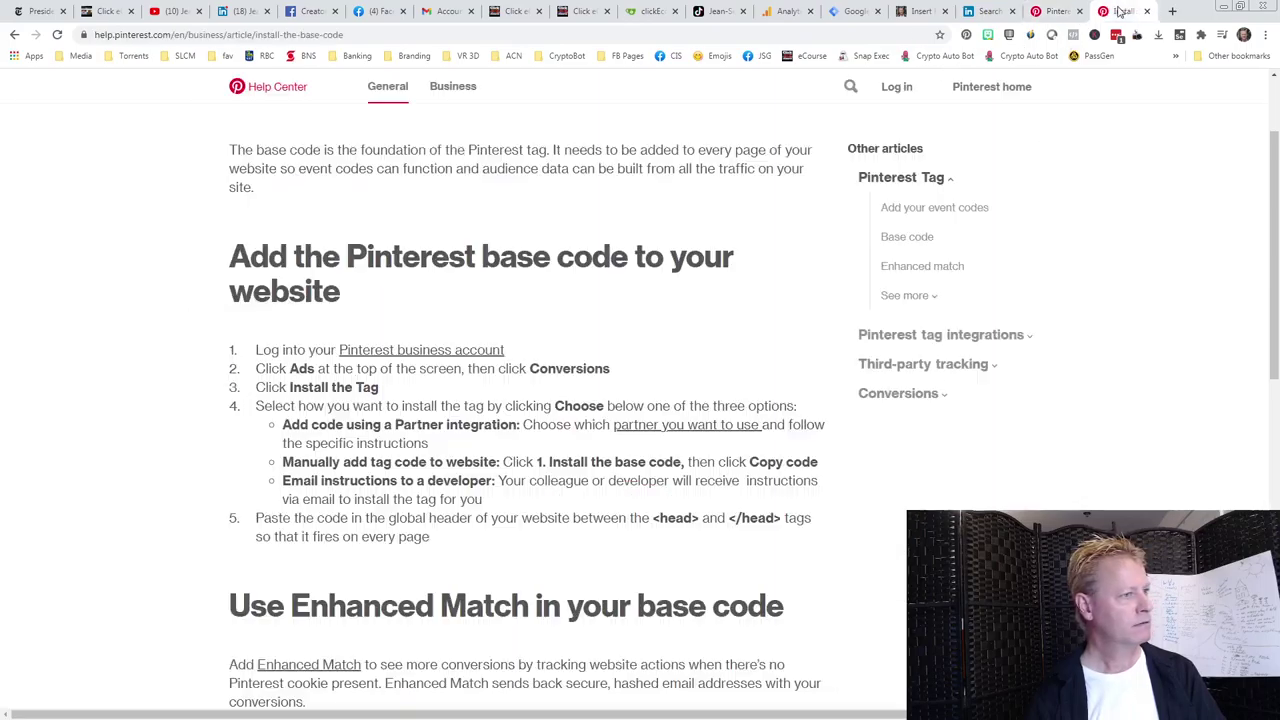
click(1055, 11)
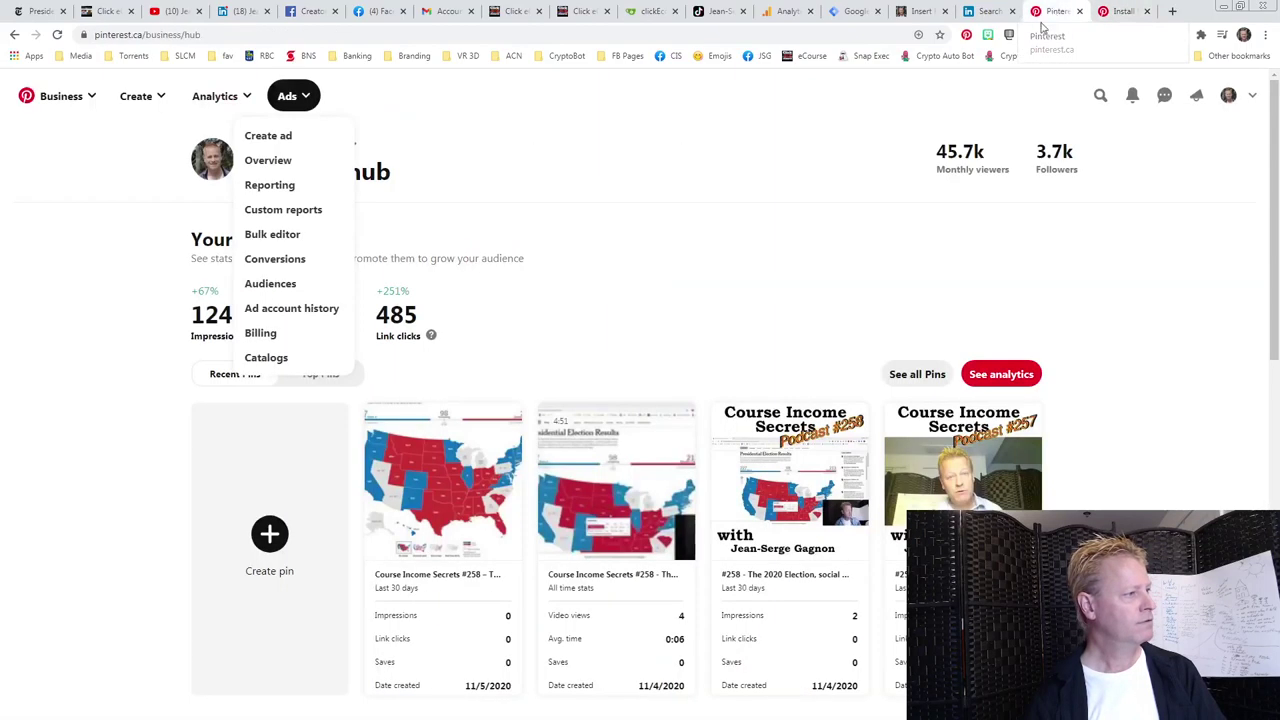
click(275, 262)
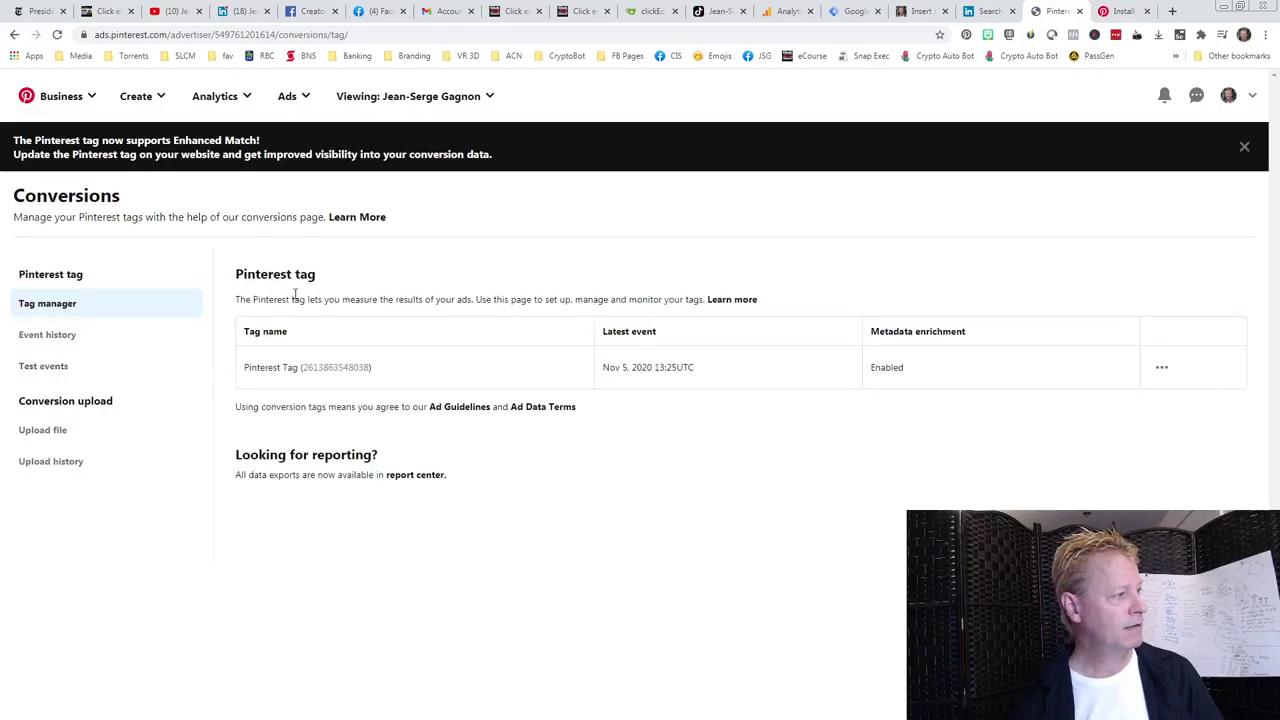
- Inspect the existing Pinterest tag's ID and available actions, and recheck the base code installation instructions
double_click(348, 368)
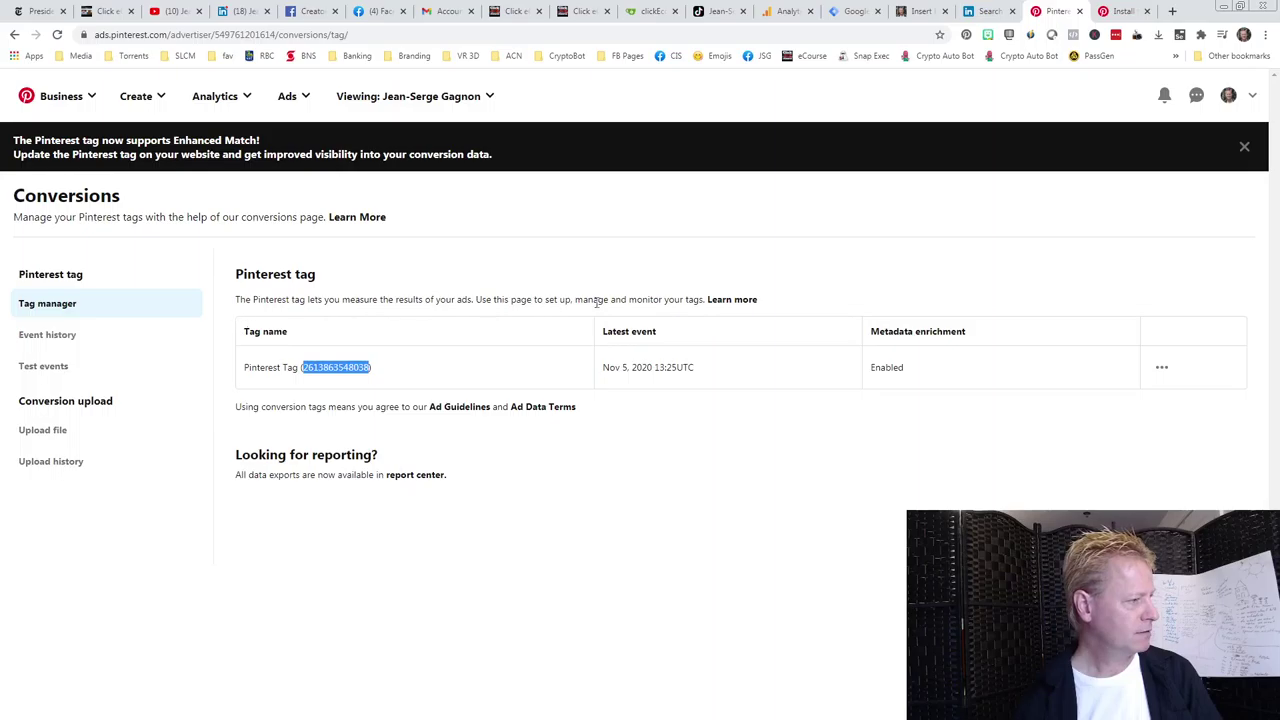
click(1166, 373)
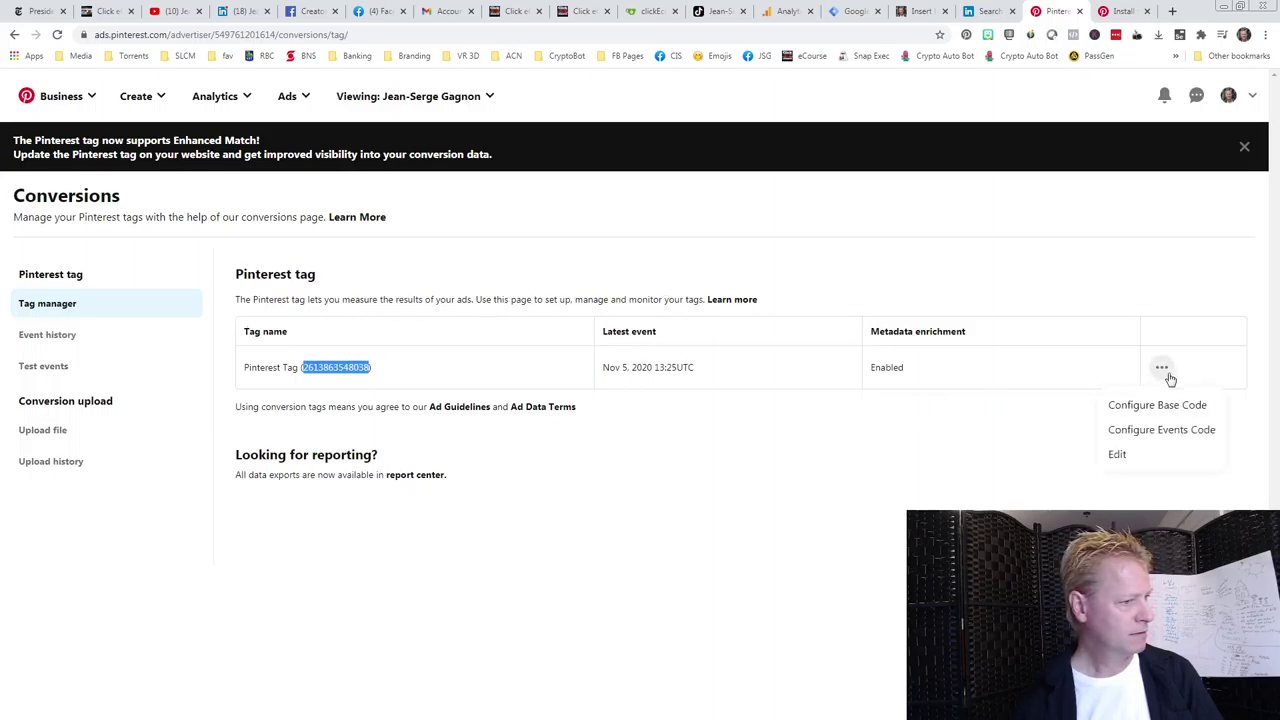
click(849, 457)
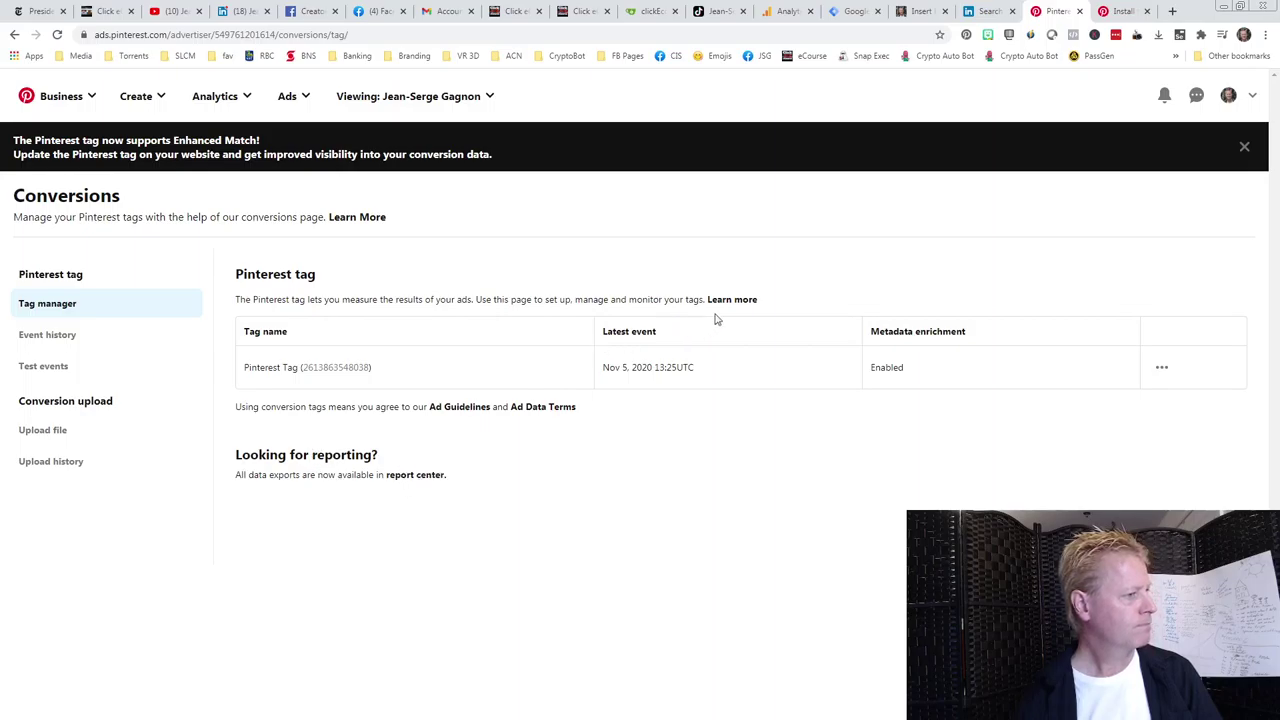
click(330, 217)
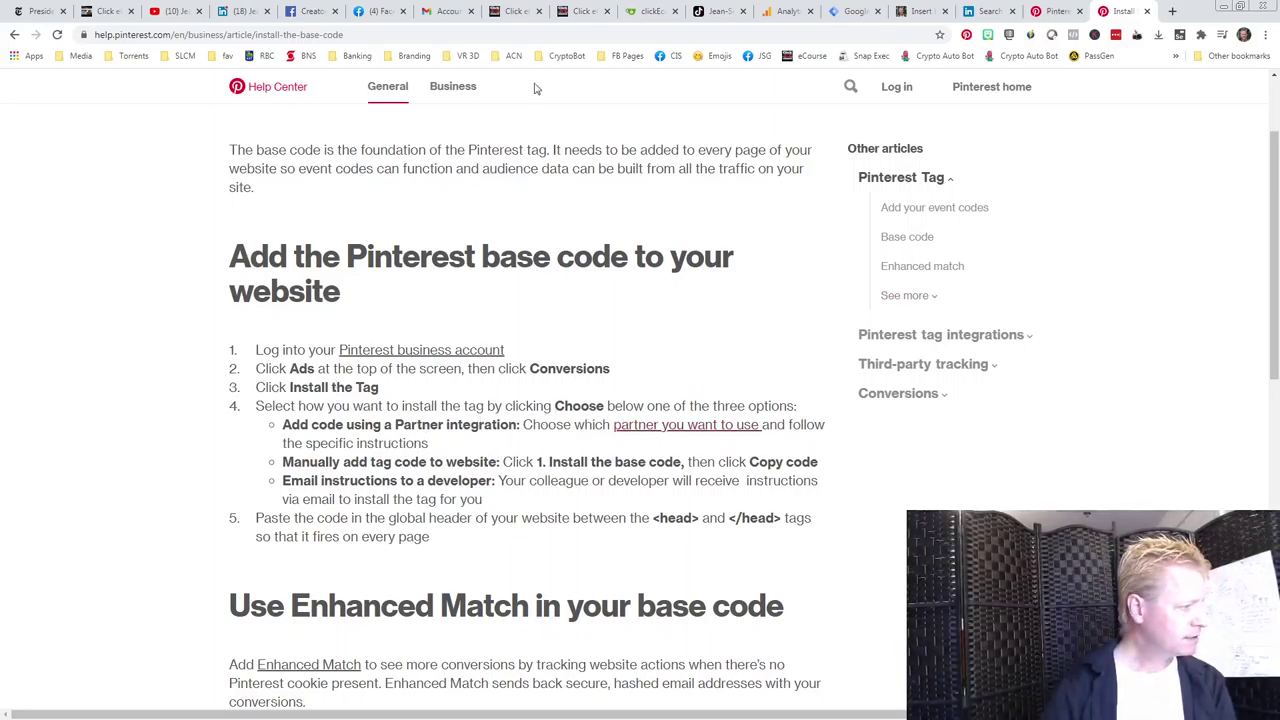
click(1050, 13)
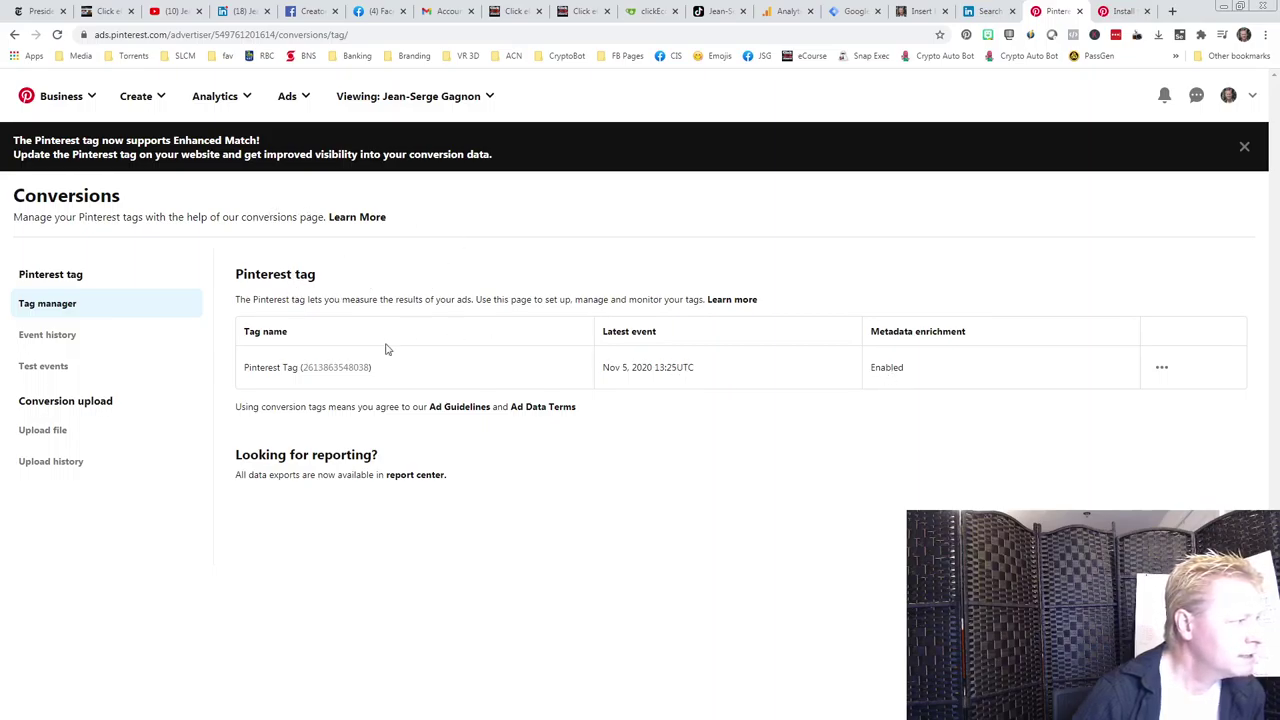
- Copy the Pinterest tag's ID and switch back to the untitled Pinterest Tag configuration in Google Tag Manager
double_click(317, 369)
key(ctrl+c)
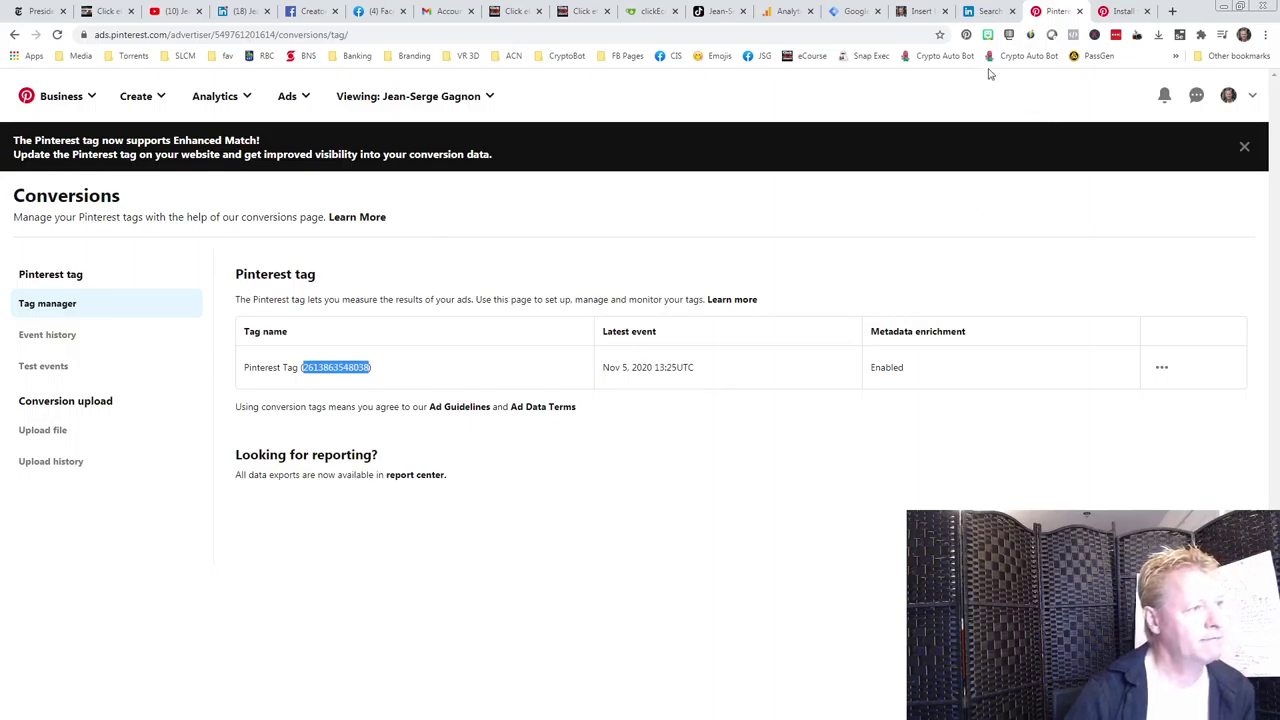
click(855, 11)
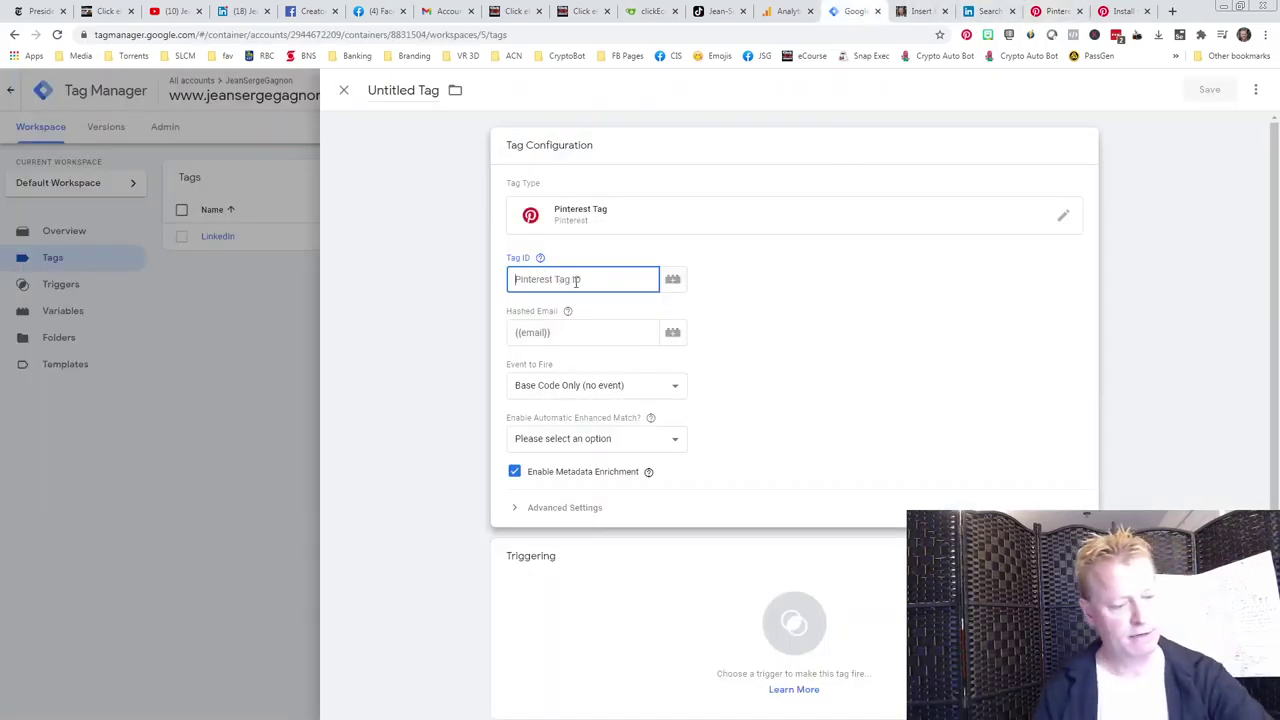
- Recheck the tag ID on Pinterest's Conversions page, paste it into the Tag ID field, and read the Hashed Email help
click(1058, 11)
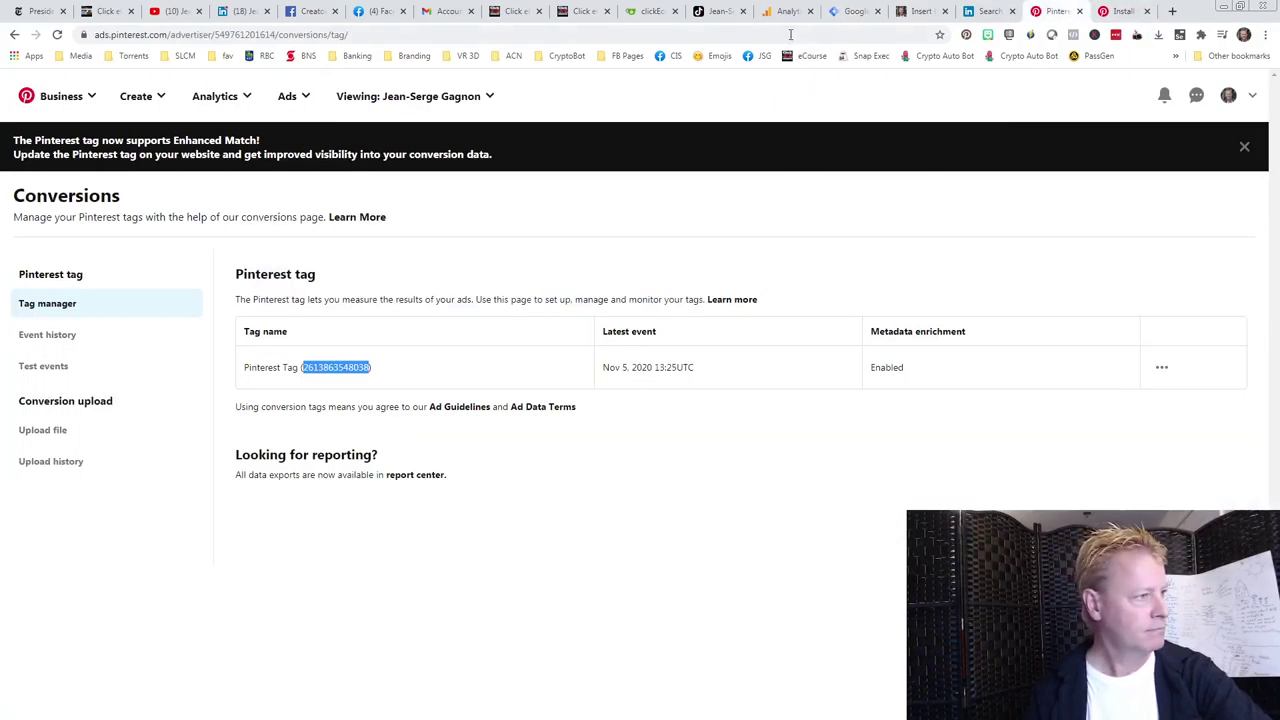
click(855, 11)
key(ctrl+v)
click(606, 328)
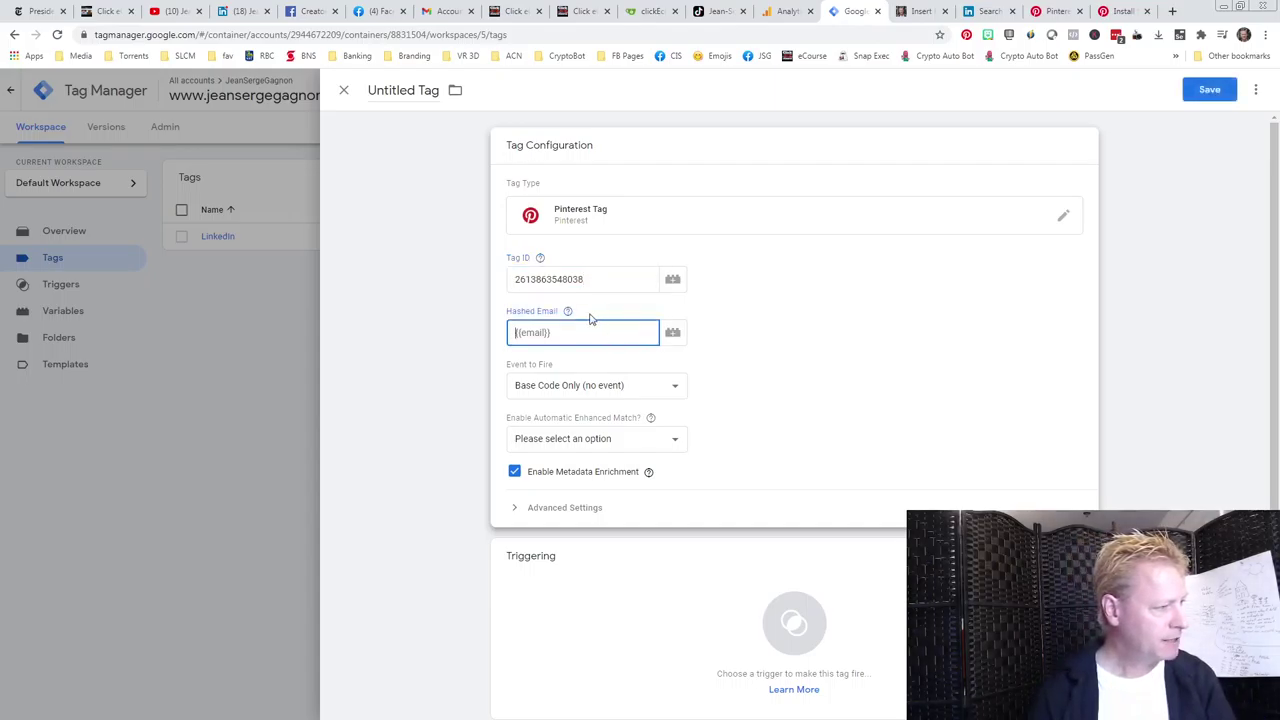
click(568, 312)
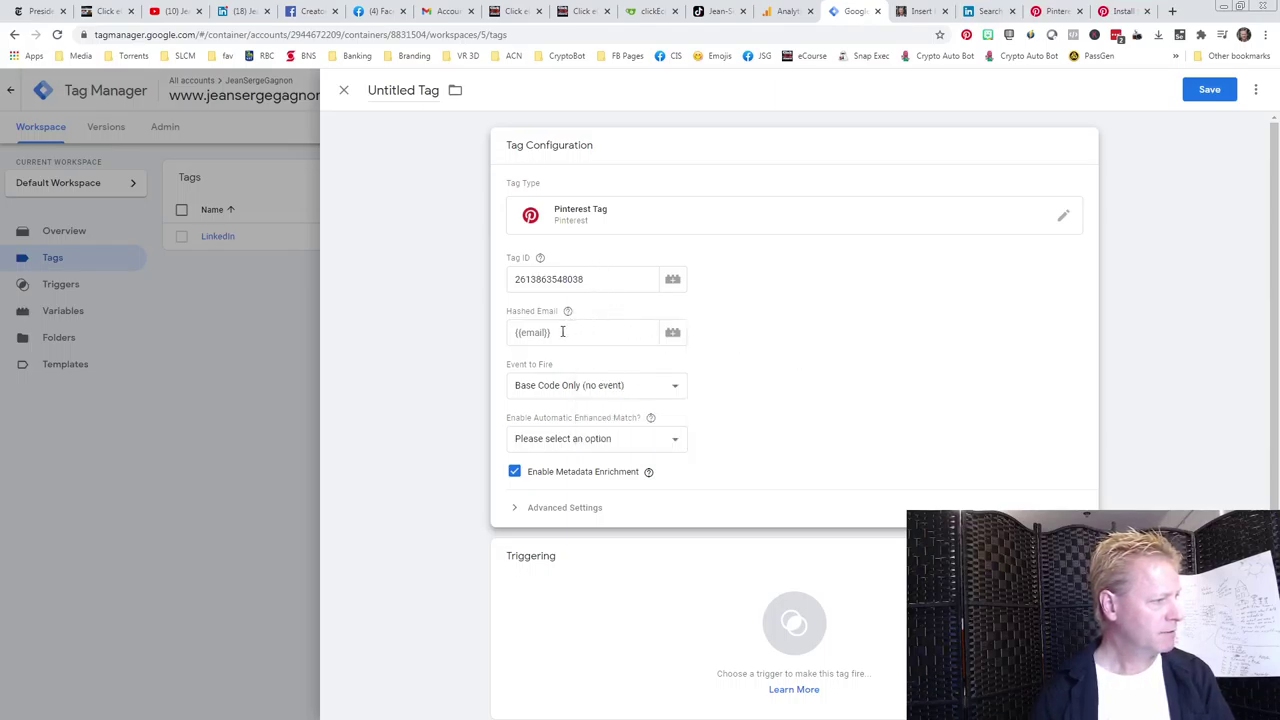
click(603, 390)
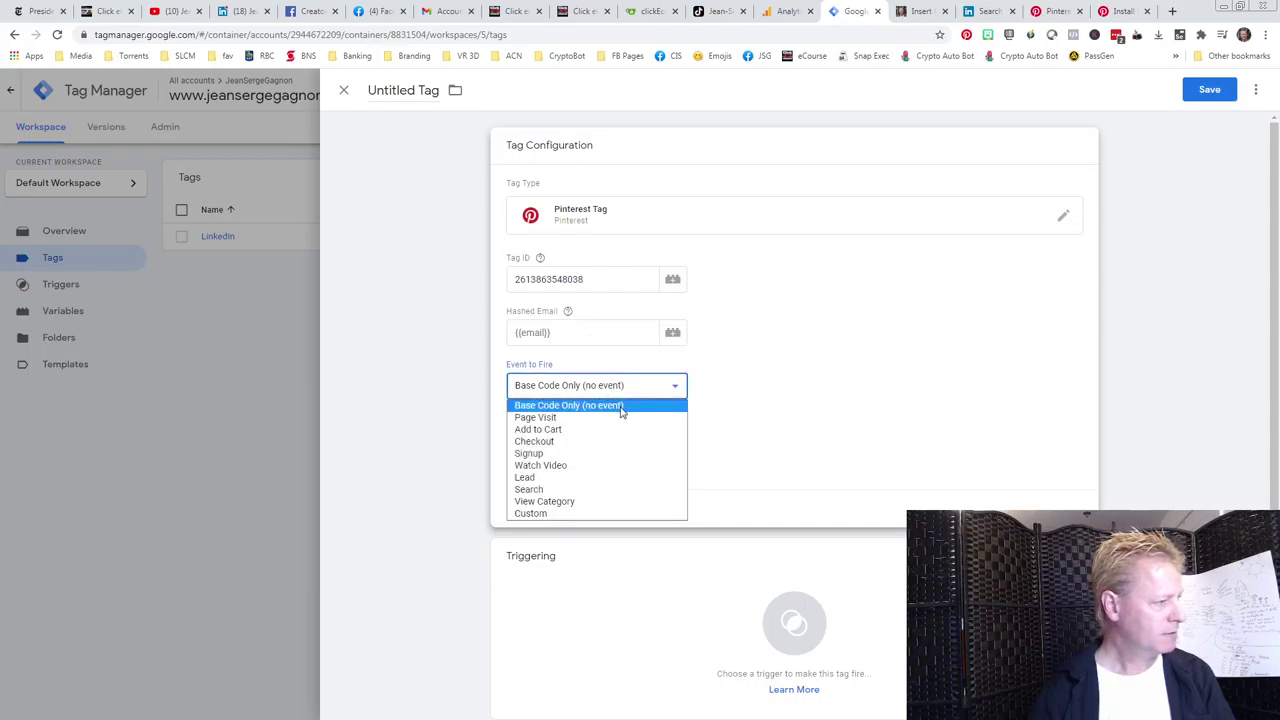
click(583, 418)
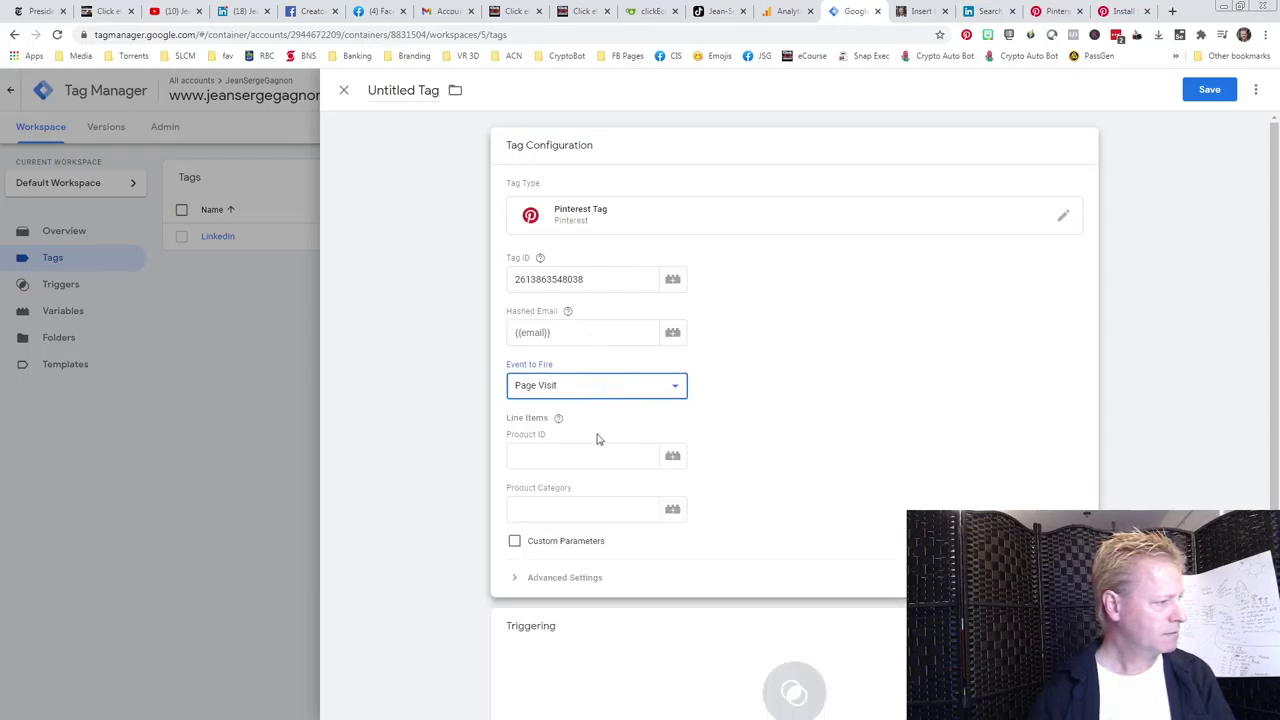
click(581, 395)
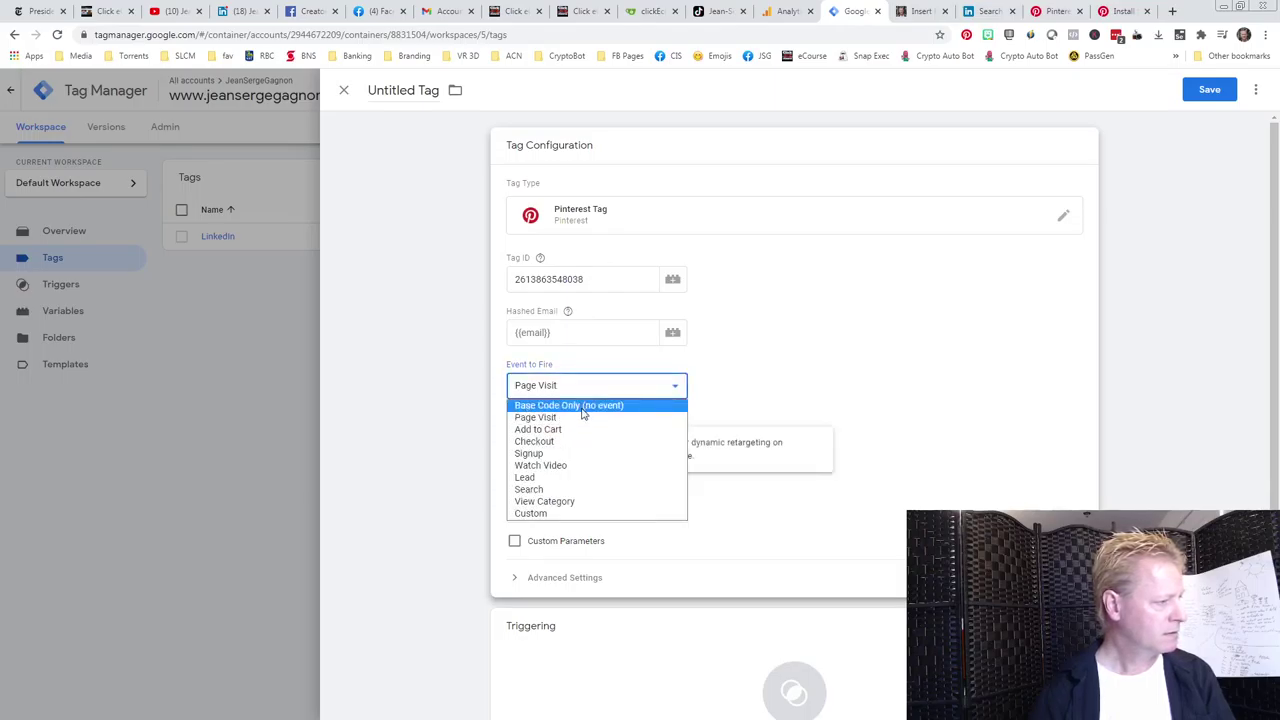
click(583, 407)
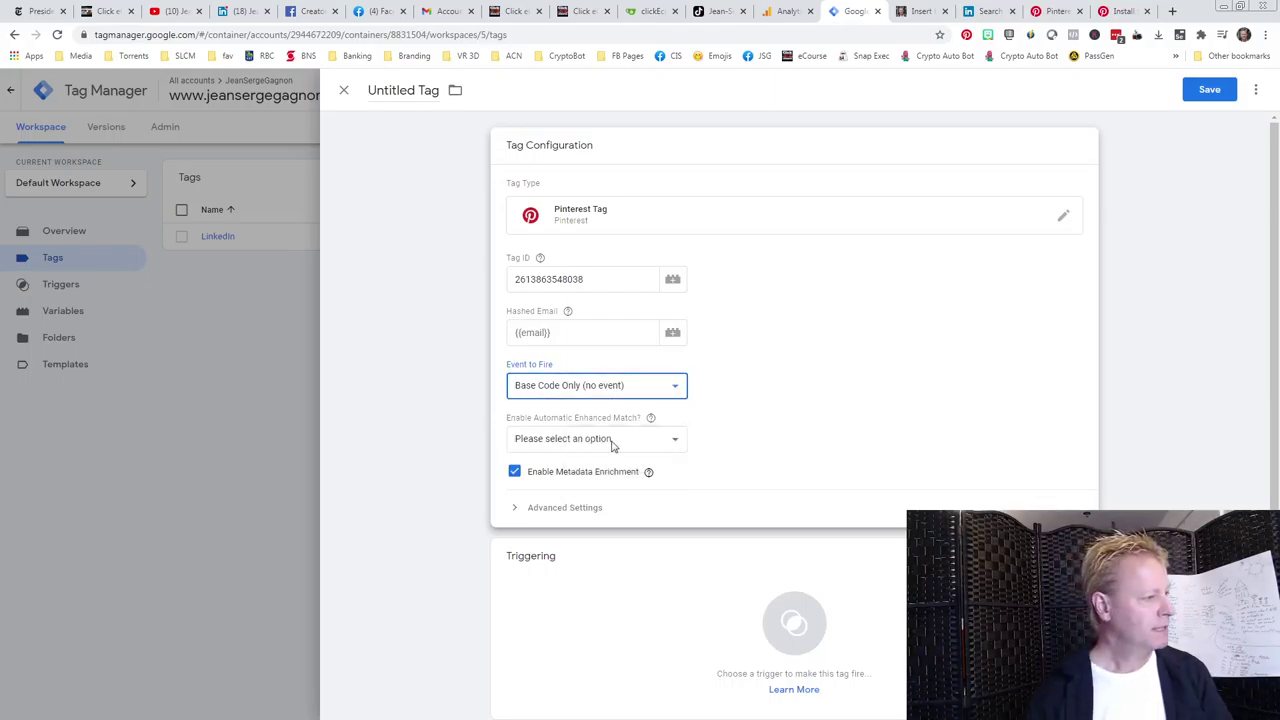
- Examine the Automatic Enhanced Match options and the help text explaining that setting
click(613, 445)
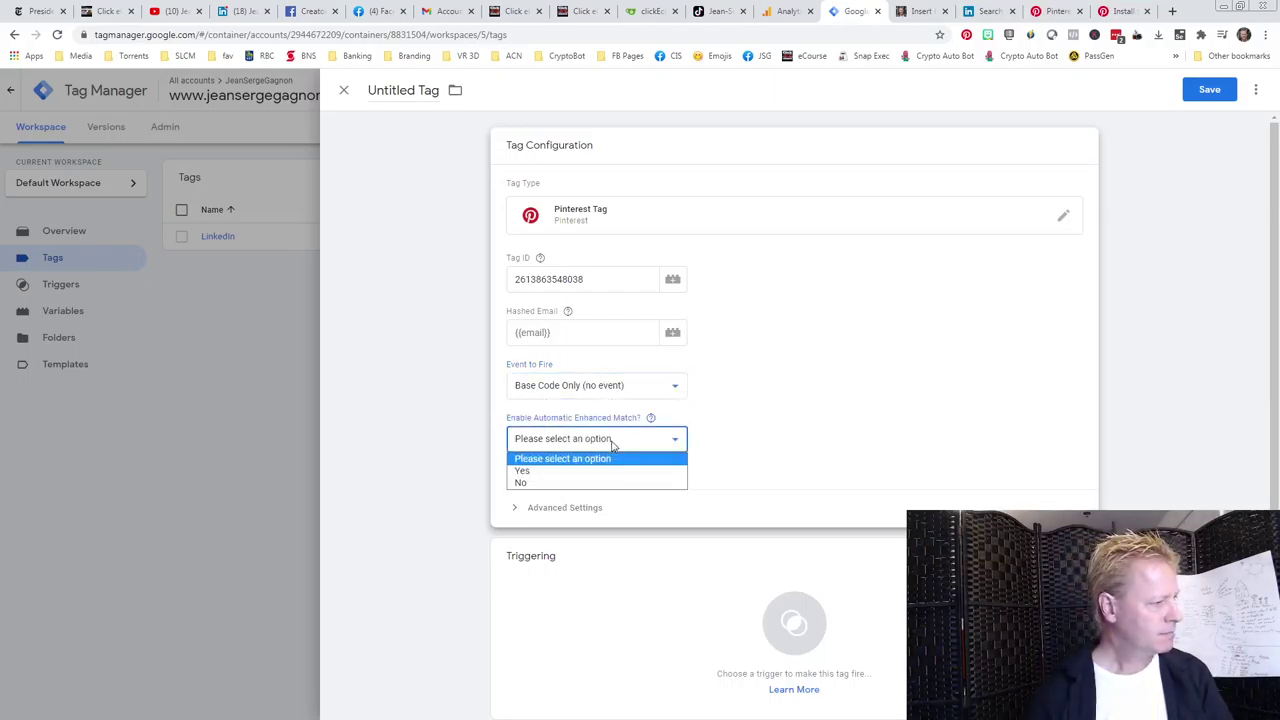
click(623, 443)
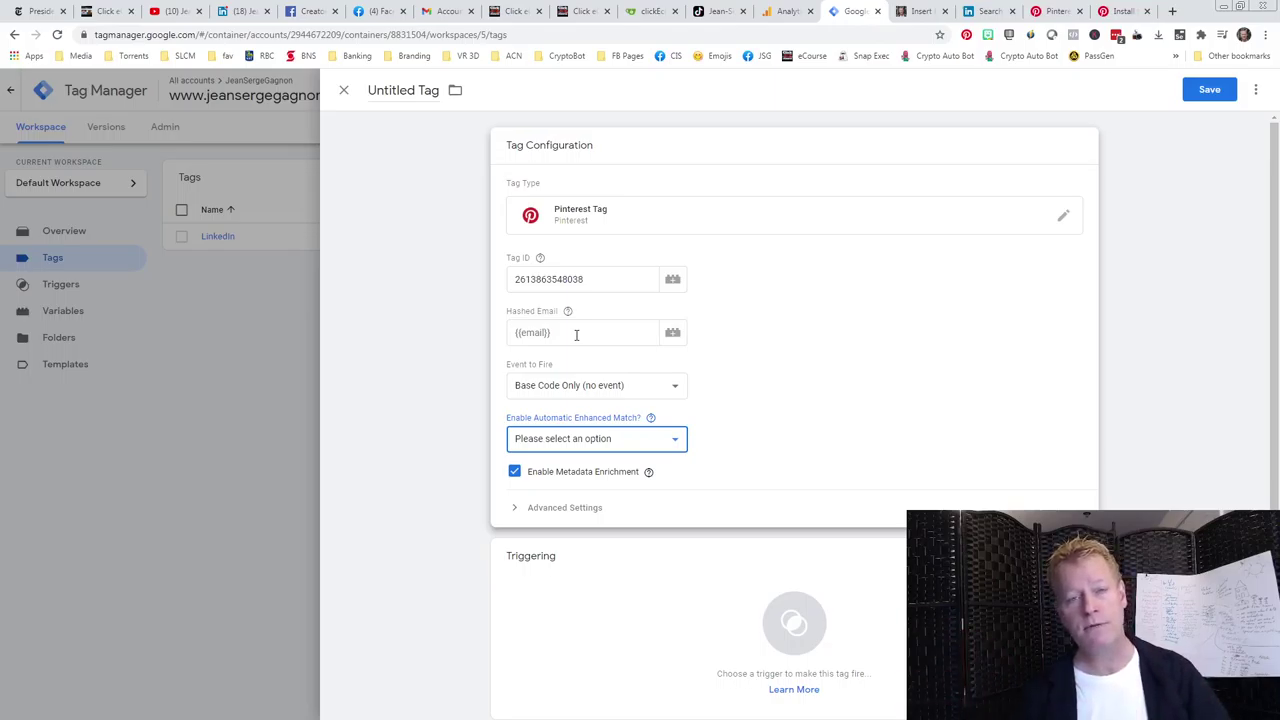
click(650, 417)
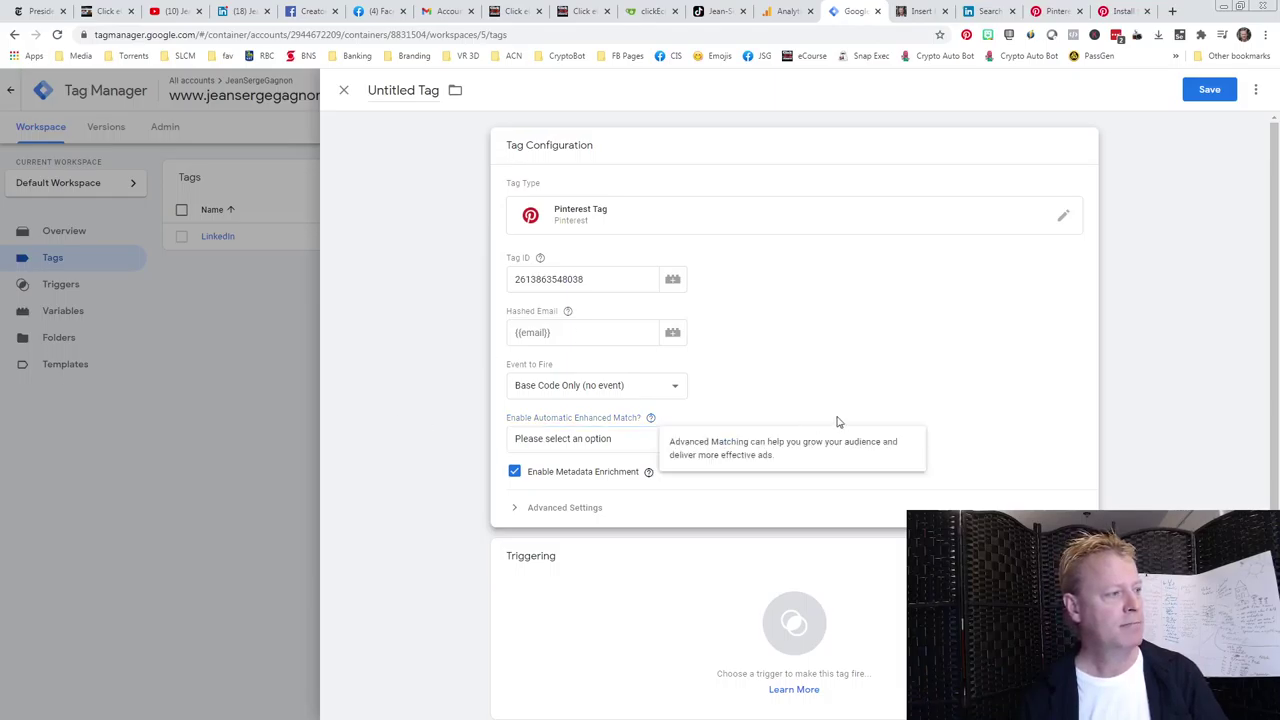
- Try to save the tag under the name Pinterest Tag without adding a firing trigger, and leave the configuration editor
click(1210, 92)
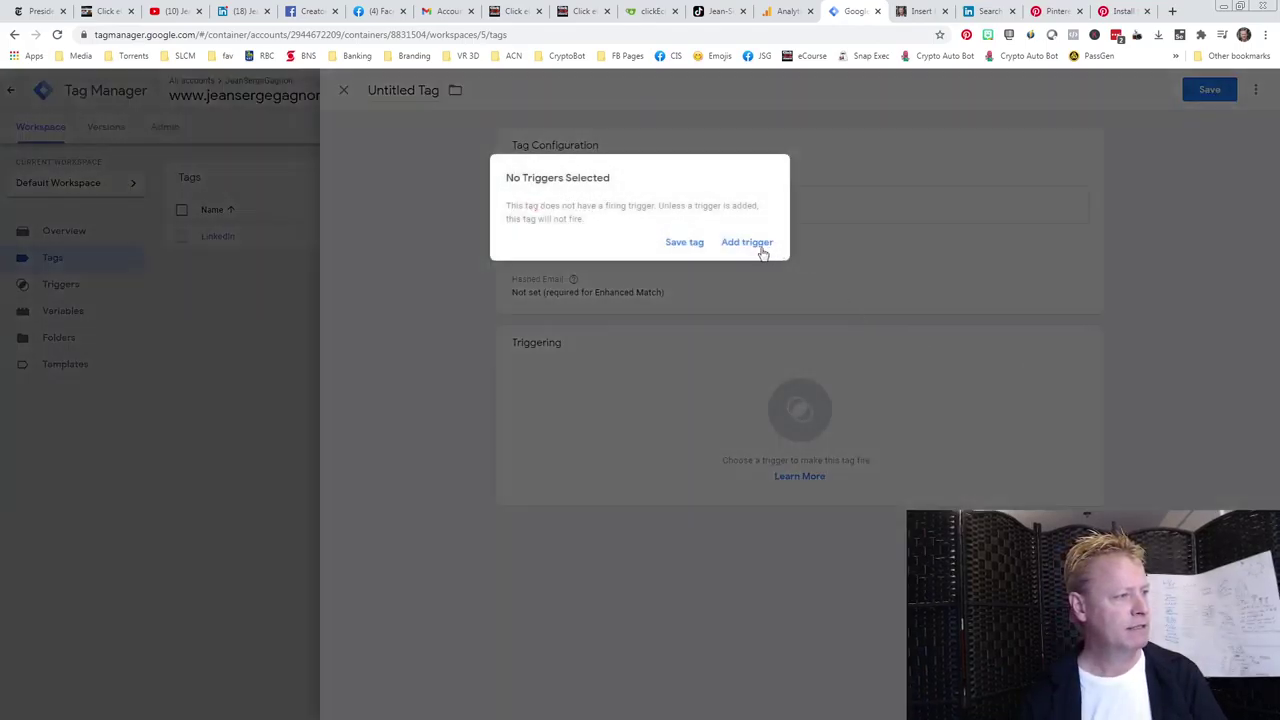
click(686, 243)
click(755, 288)
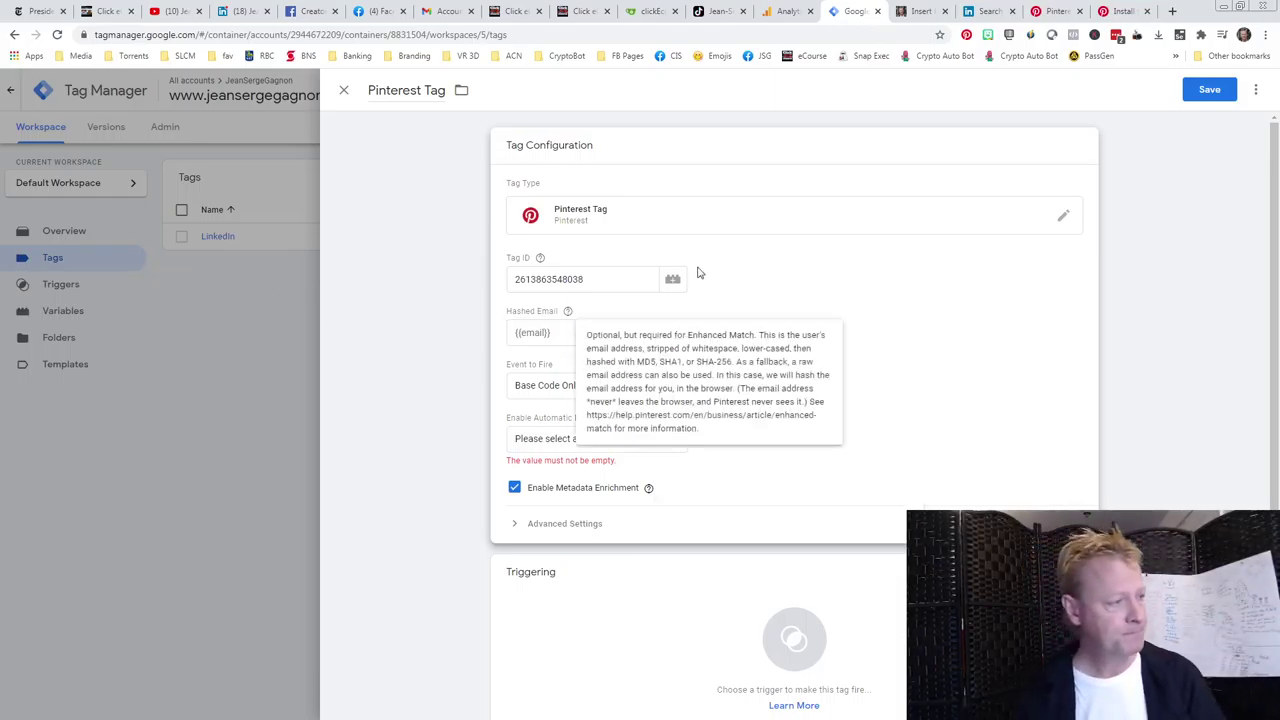
click(429, 246)
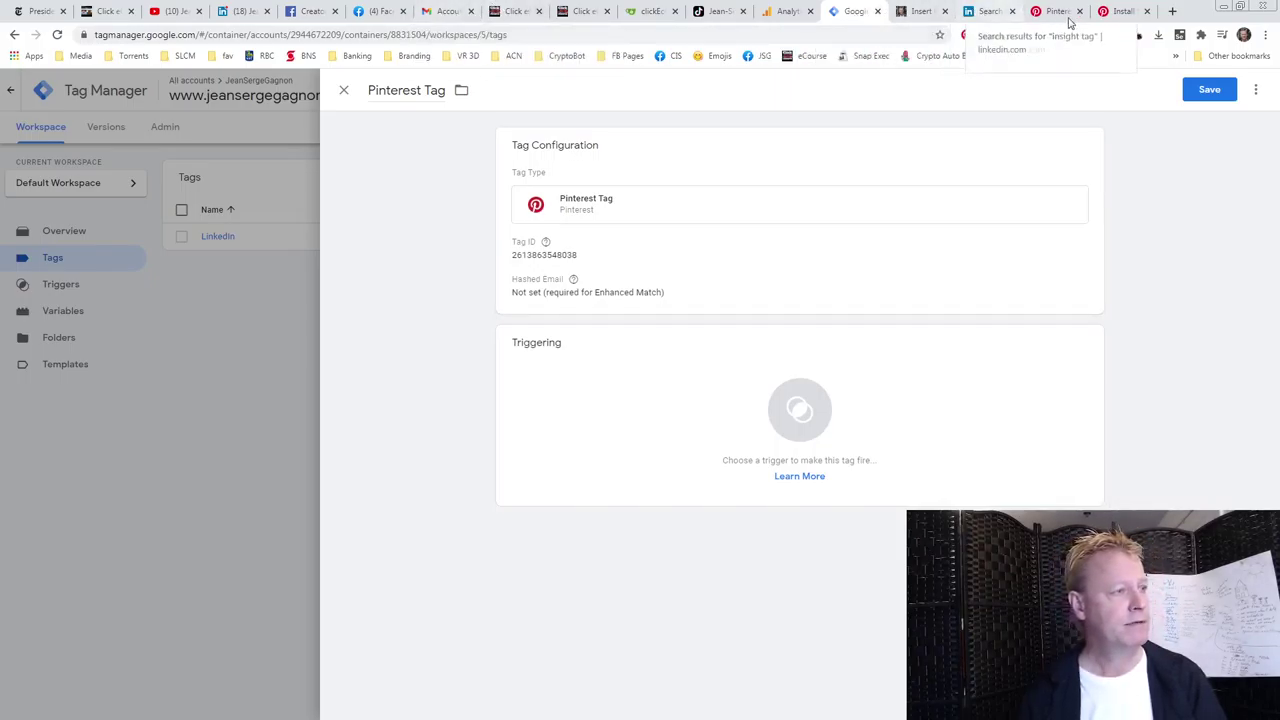
- Replace the Pinterest base code help page with a Google search for "where can find the facebook pixel"
click(1120, 11)
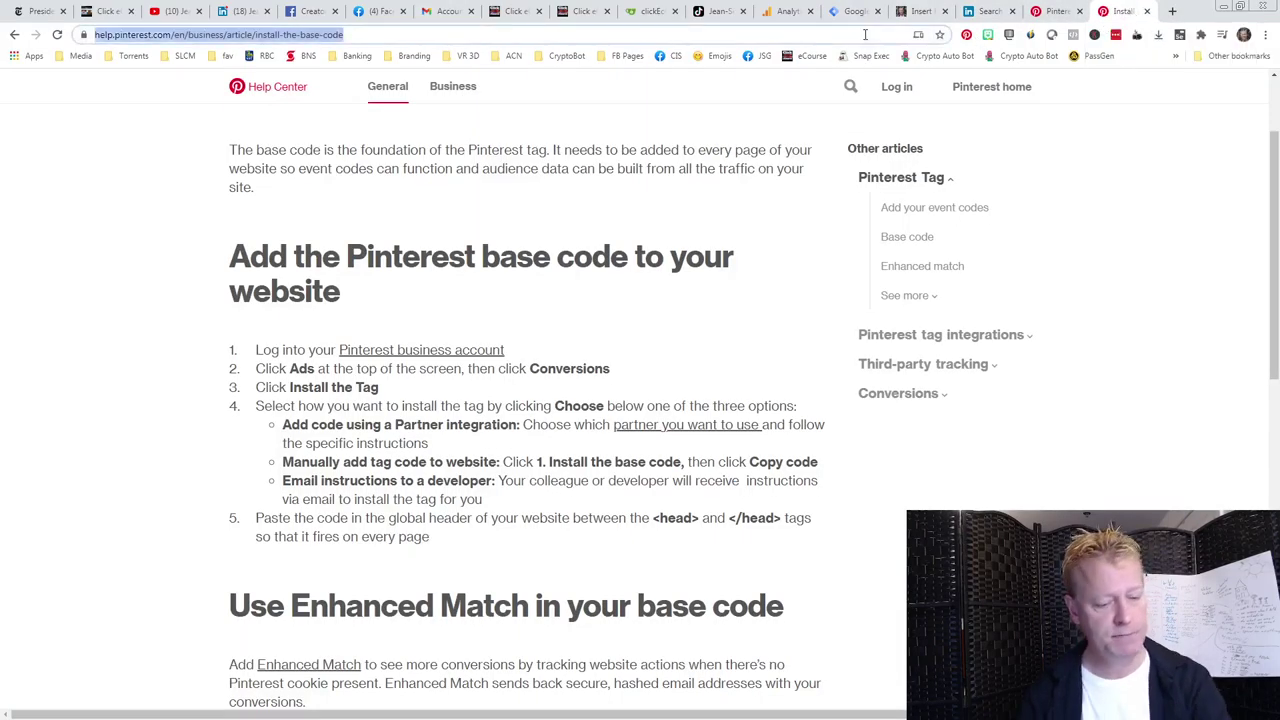
text(facebook)
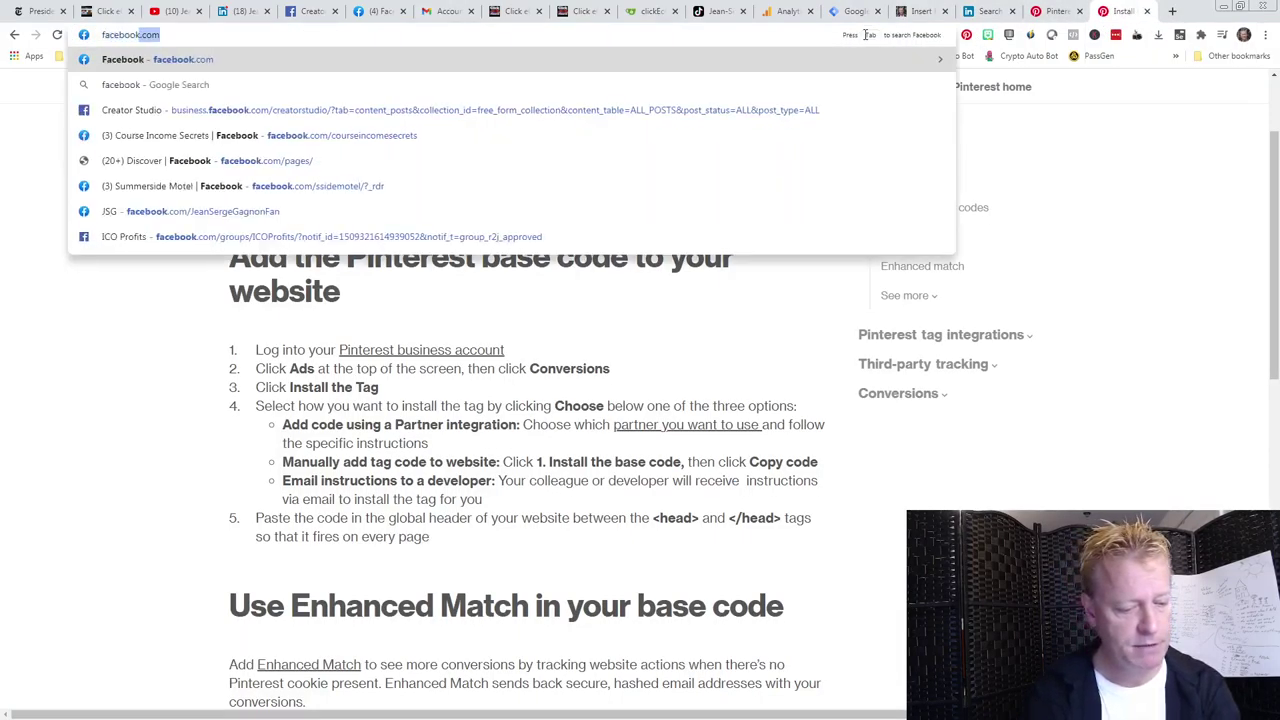
text( pixel)
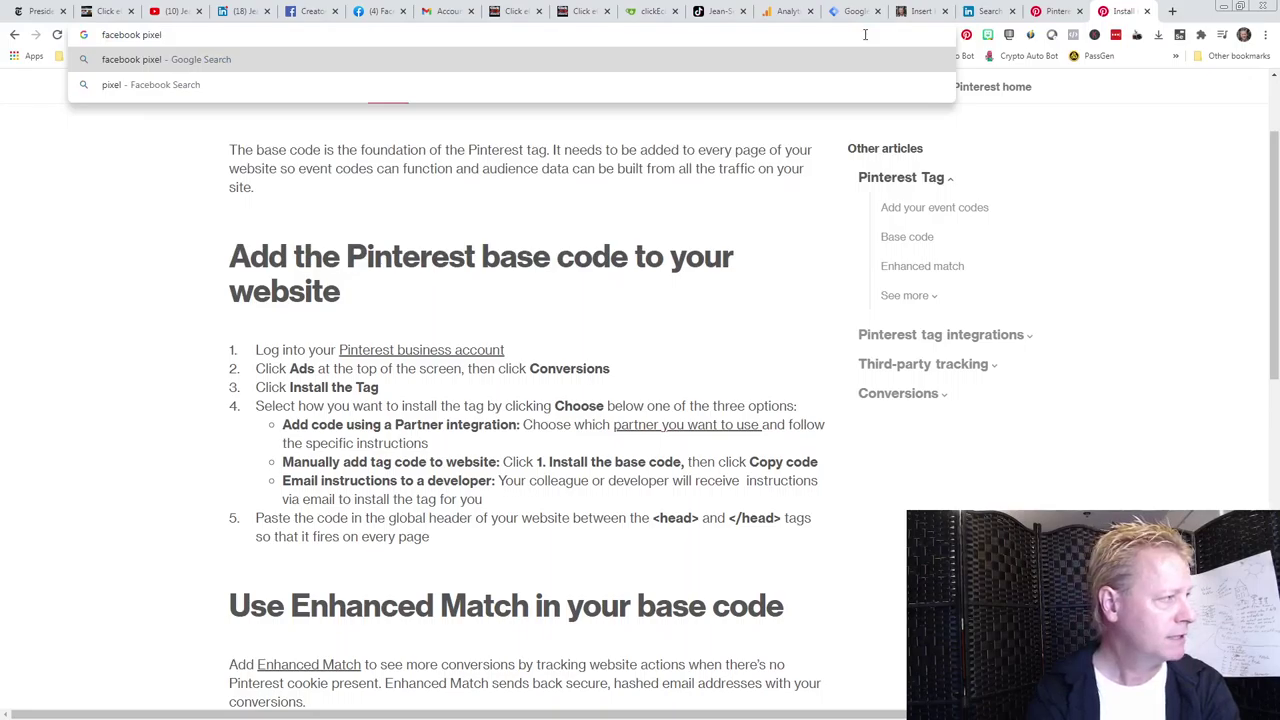
key(Home)
text(where can )
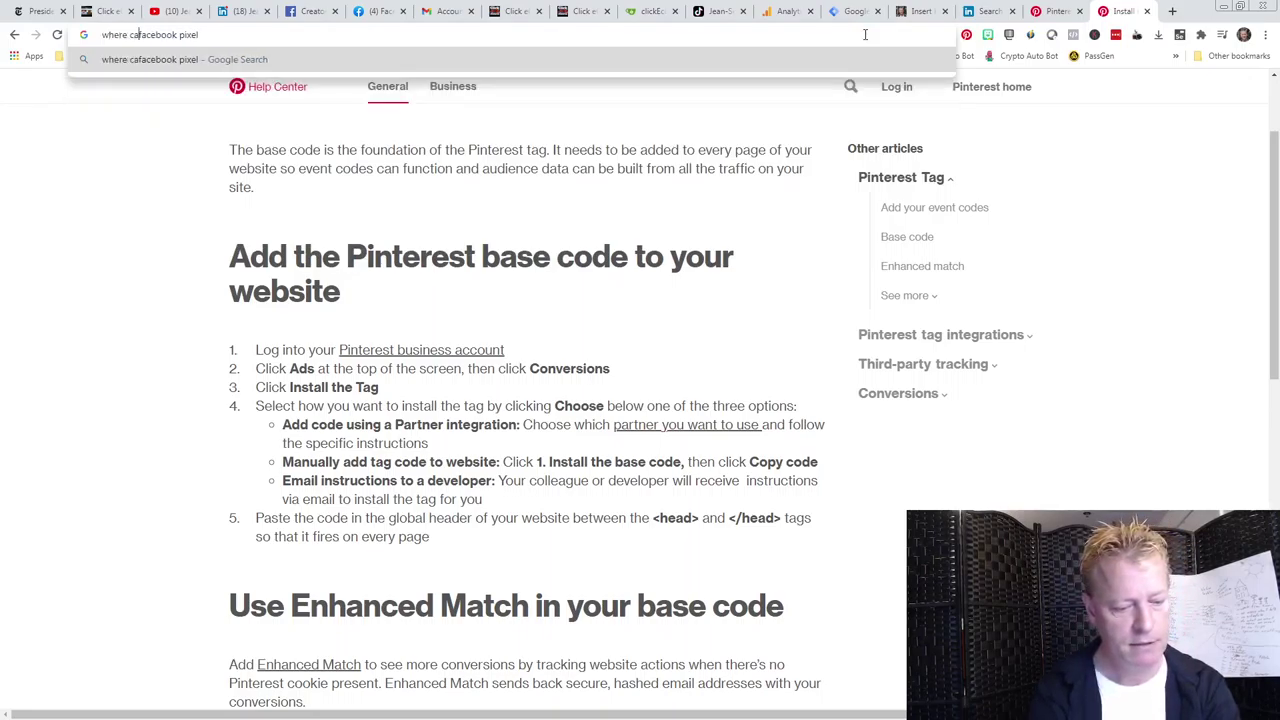
text(find the)
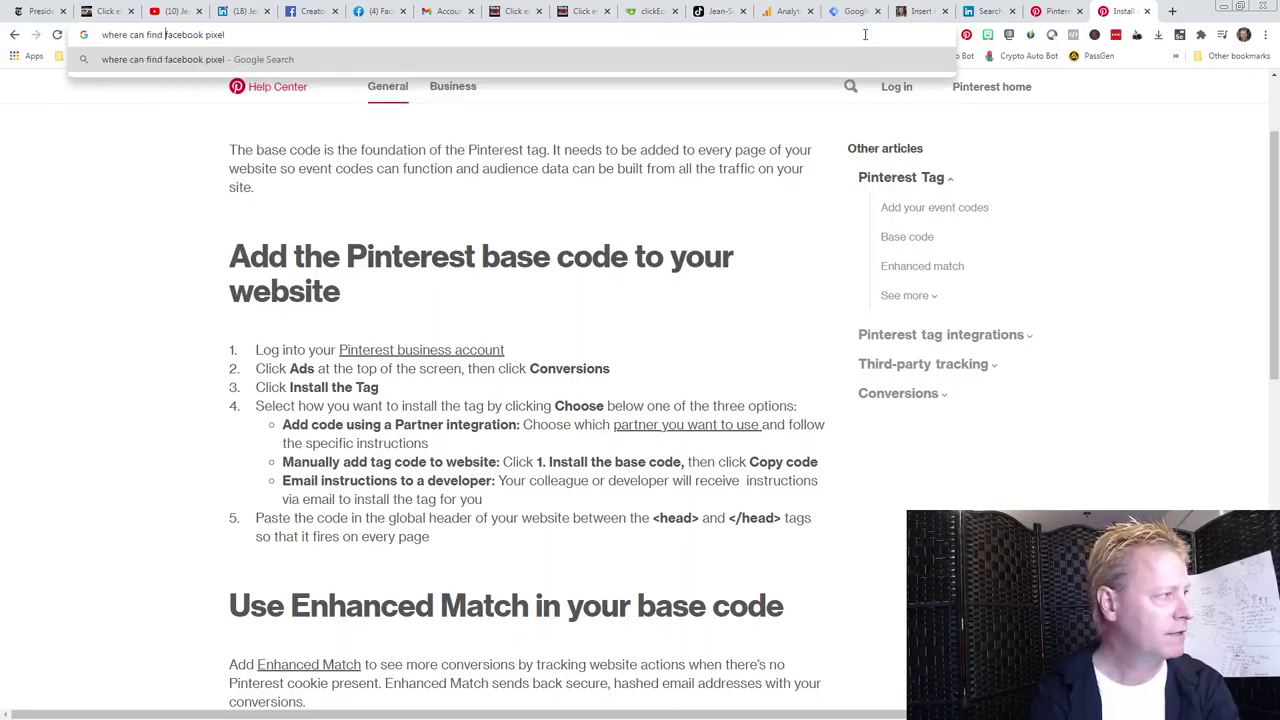
key(Return)
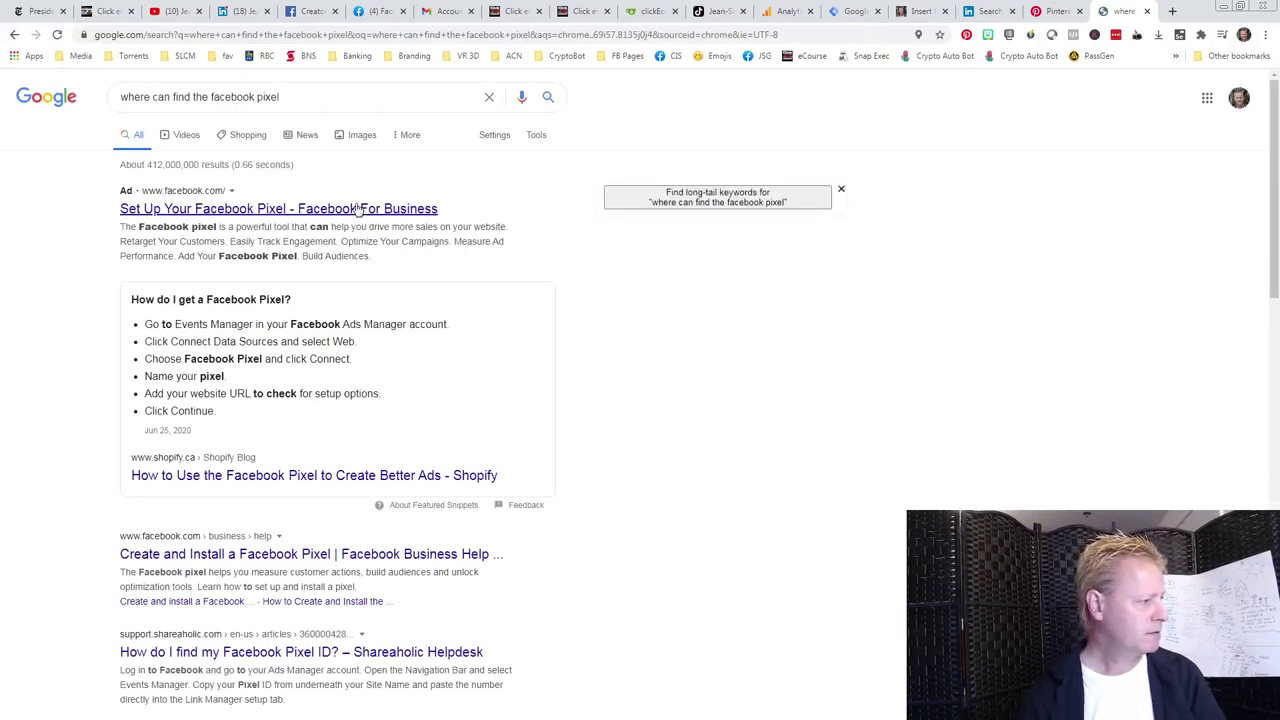
- Open Facebook for Business's pixel setup page from the results and examine the installation steps and verification section
click(300, 209)
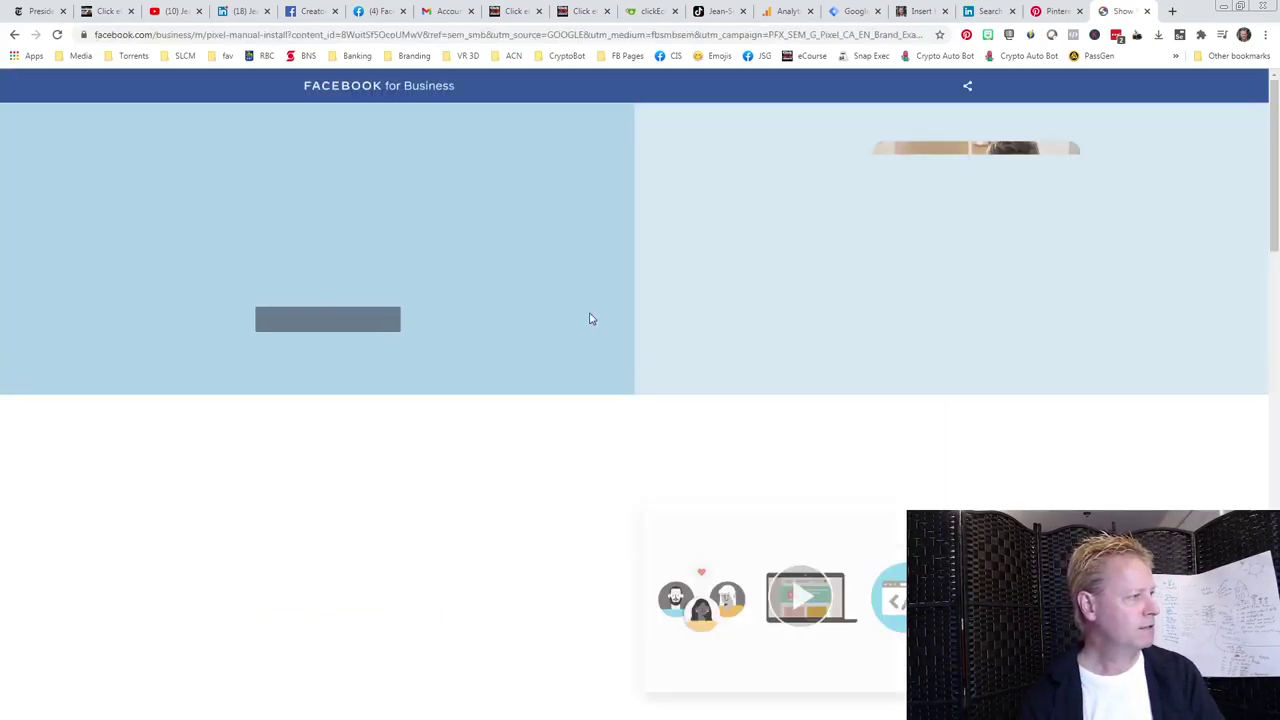
scroll(490, 480, down, 3)
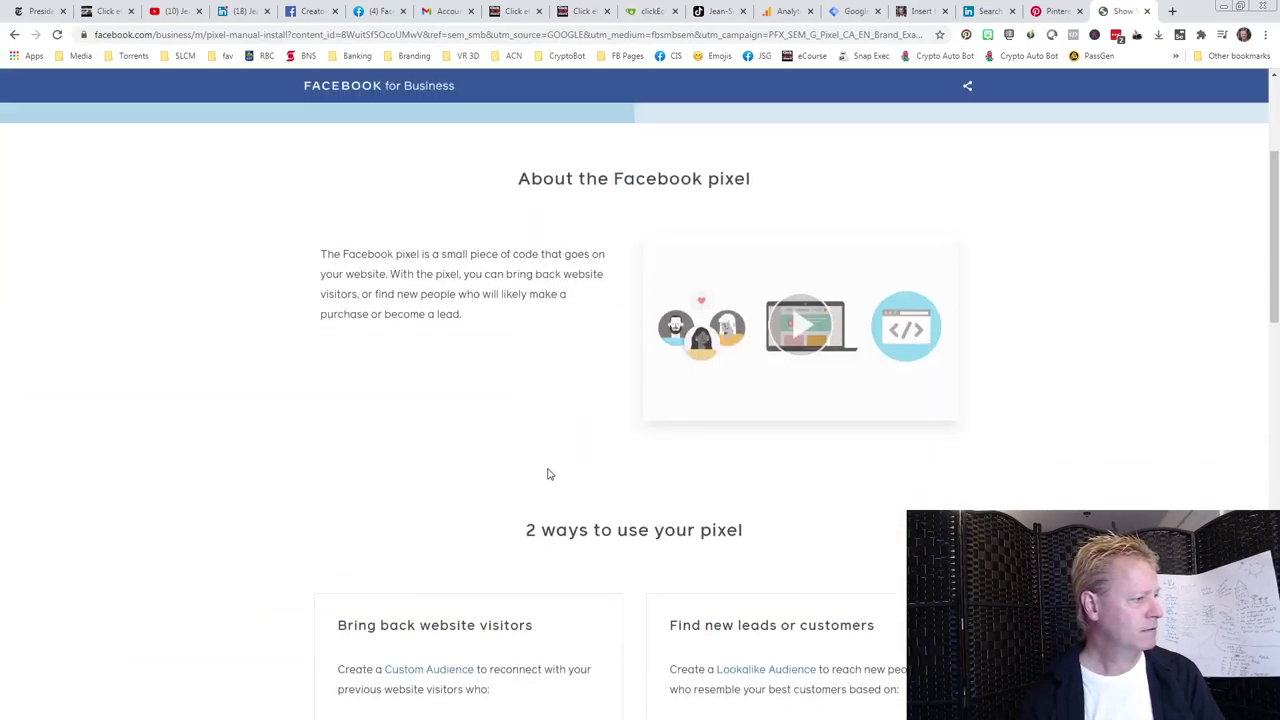
scroll(549, 474, down, 3)
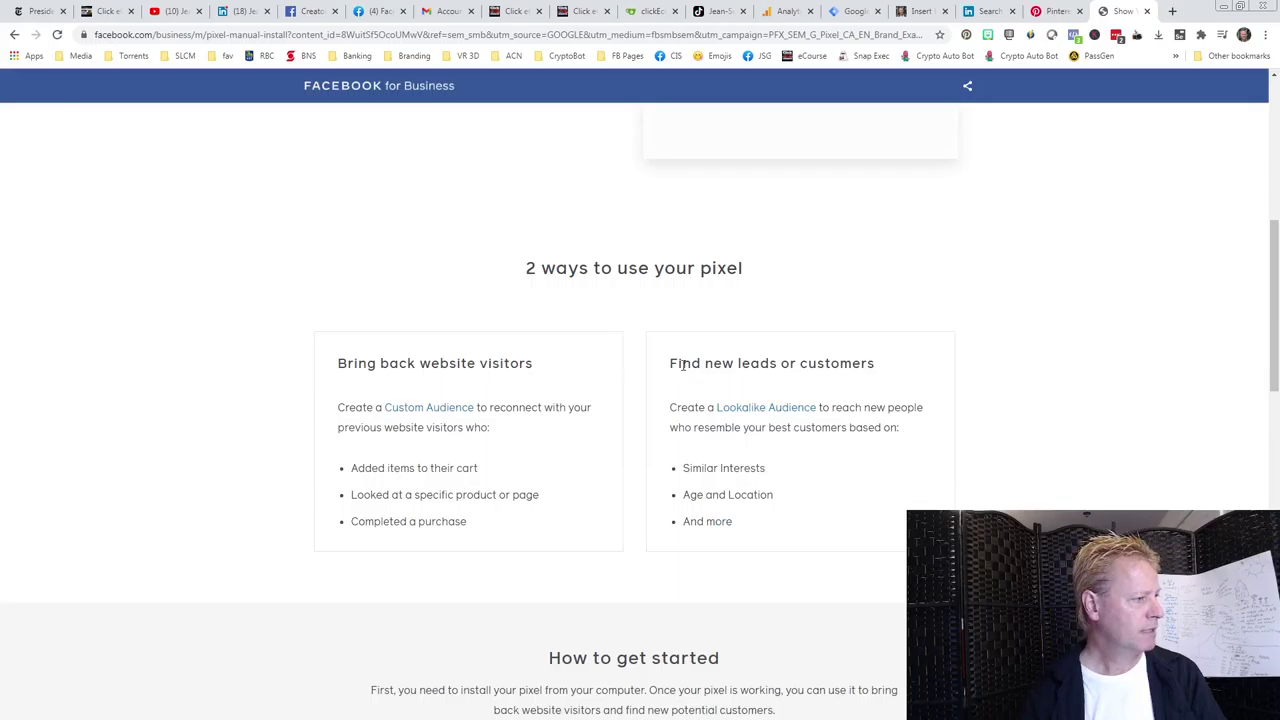
scroll(683, 365, down, 5)
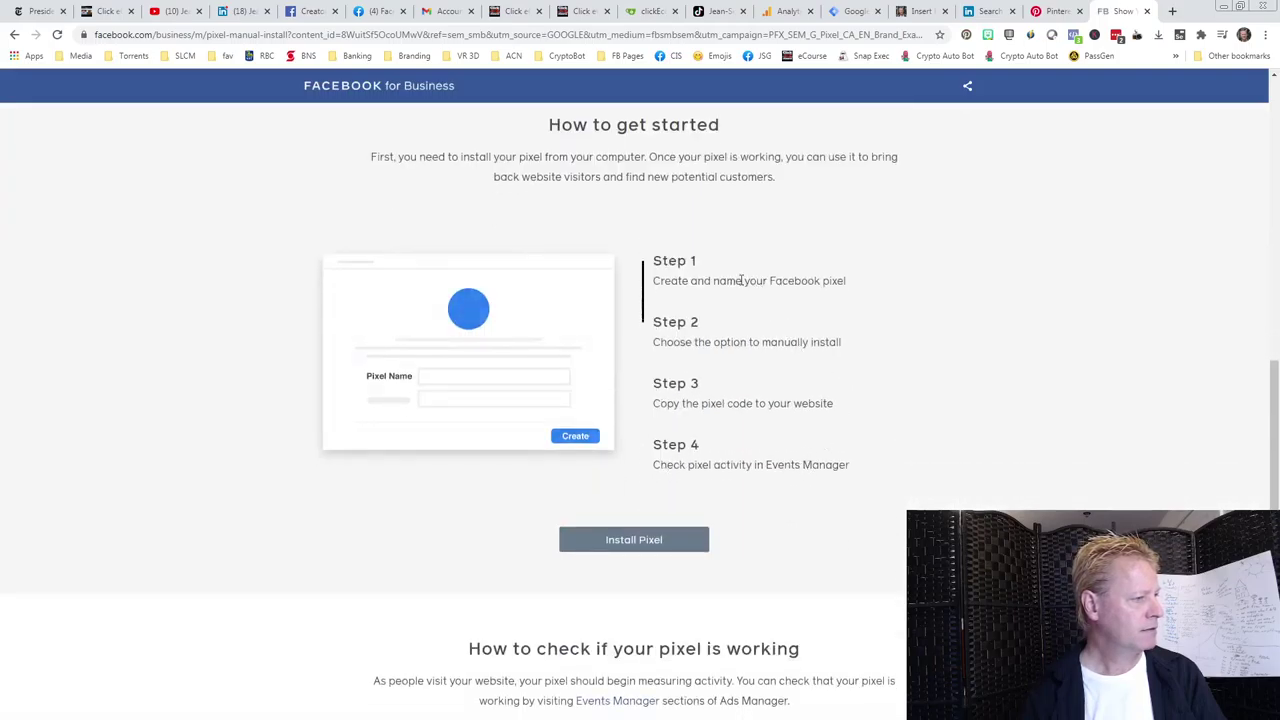
scroll(855, 307, down, 3)
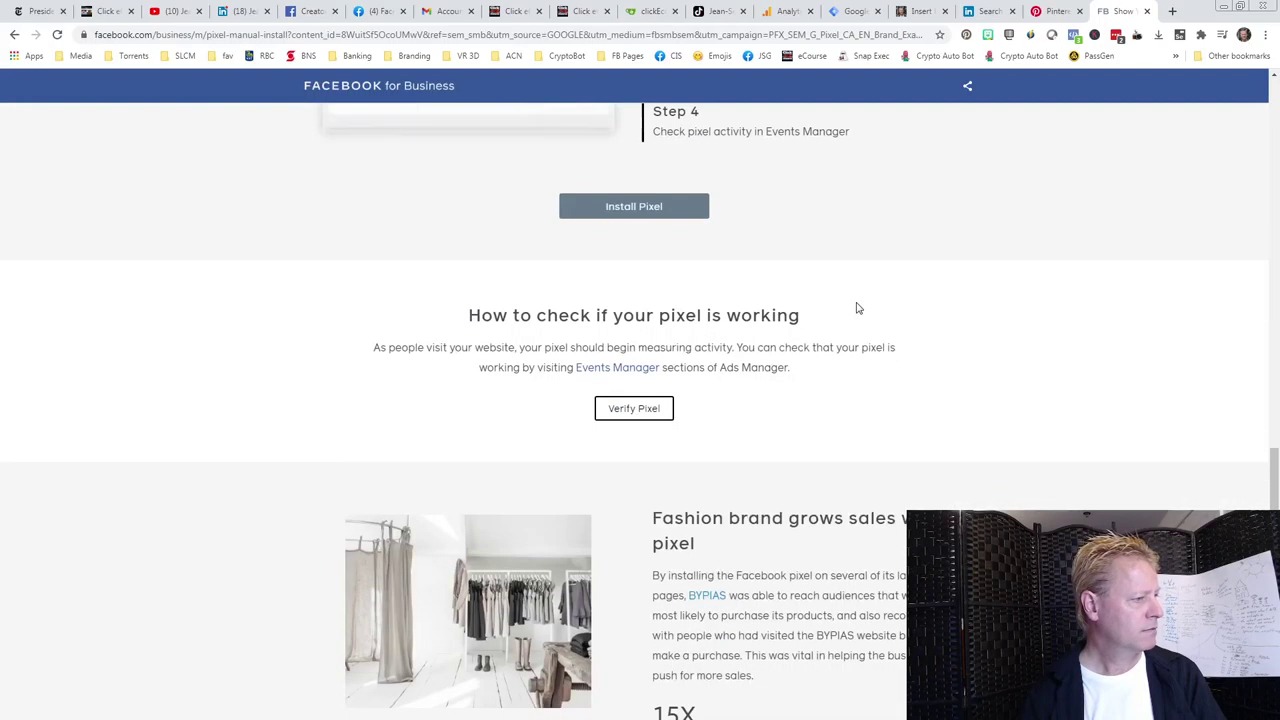
scroll(897, 409, down, 3)
scroll(928, 437, up, 5)
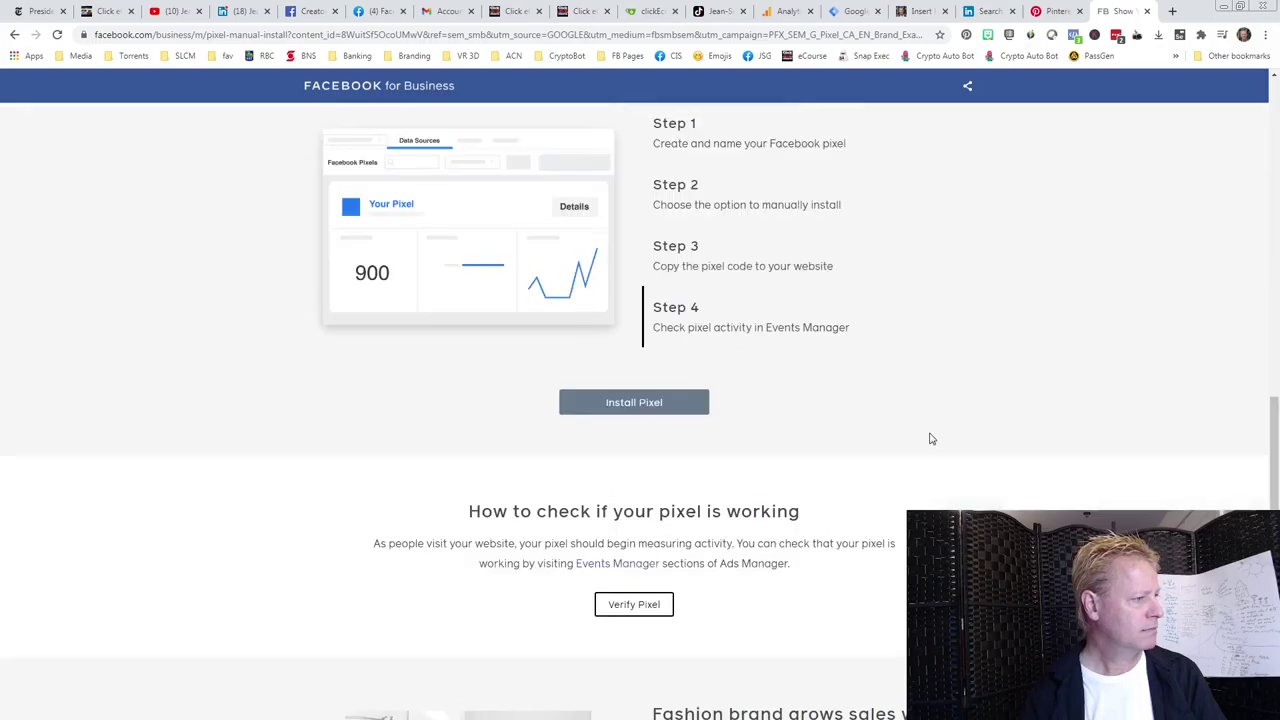
scroll(930, 438, up, 4)
scroll(930, 438, down, 2)
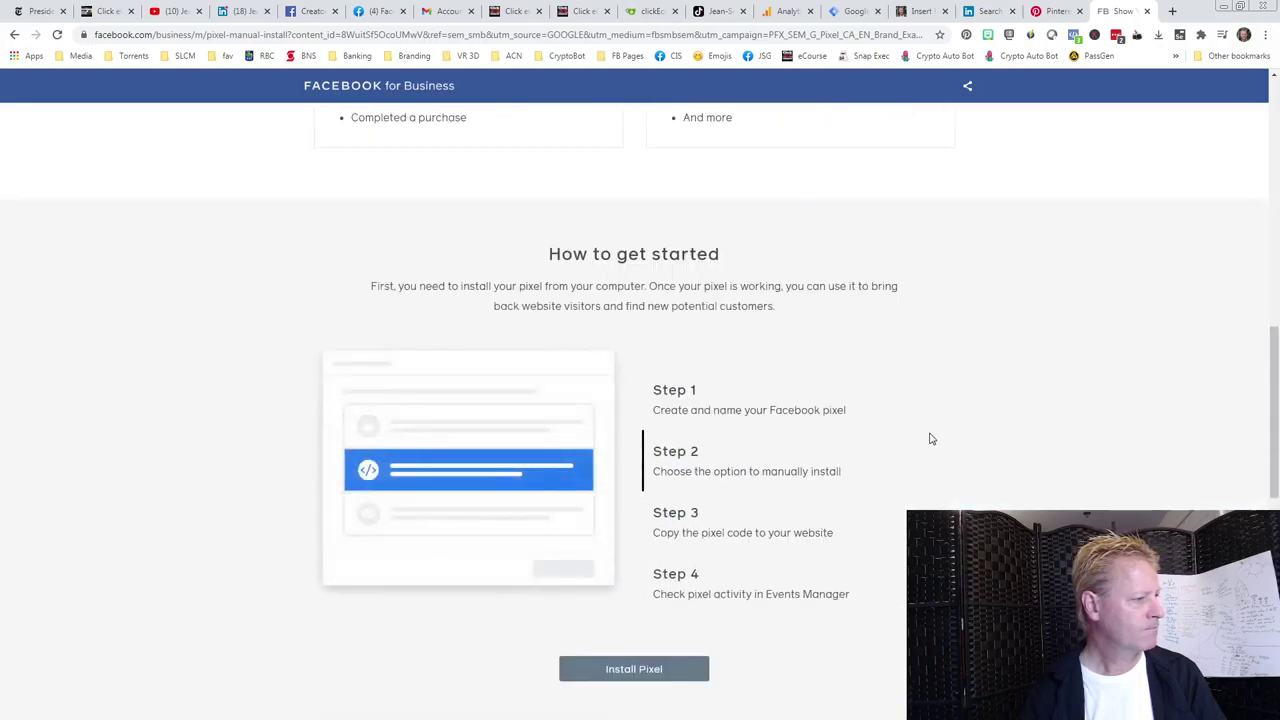
scroll(930, 438, down, 1)
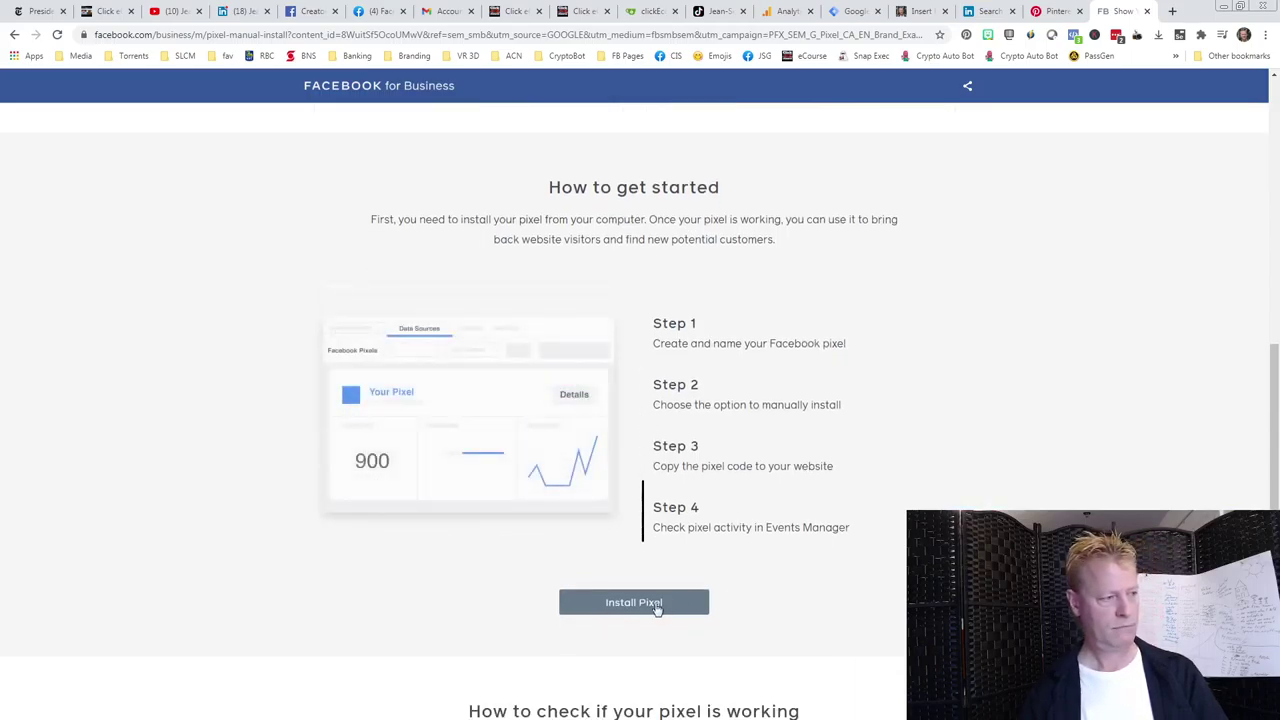
- Return to the Google results and examine the featured instructions for getting a Facebook pixel
click(14, 34)
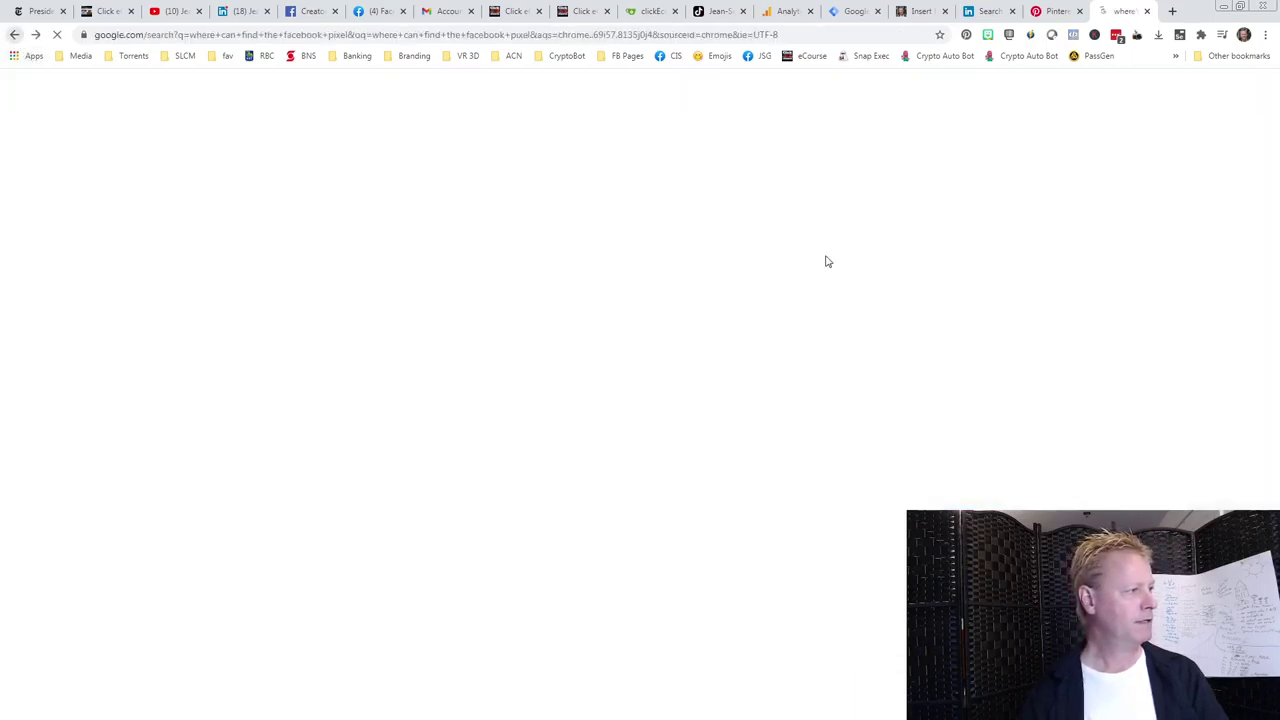
drag(174, 322, 340, 325)
right_click(290, 332)
click(643, 458)
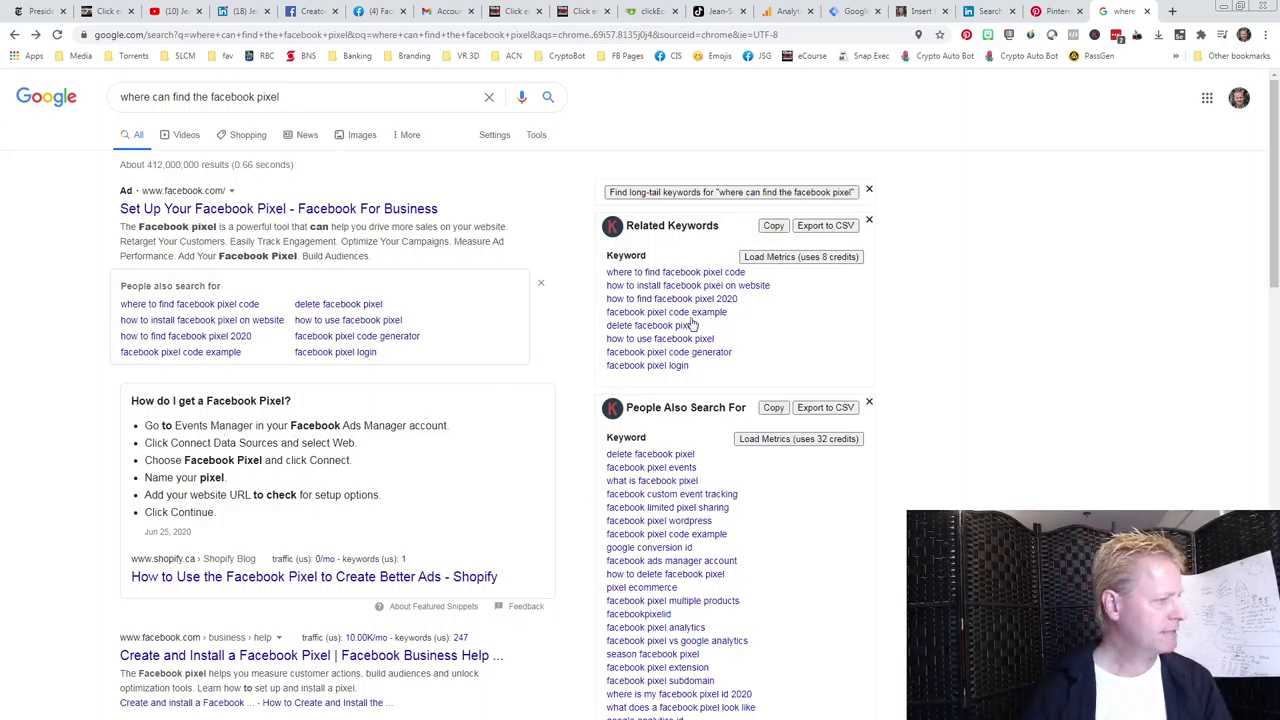
- Open business.facebook.com in a new browser tab
click(1172, 12)
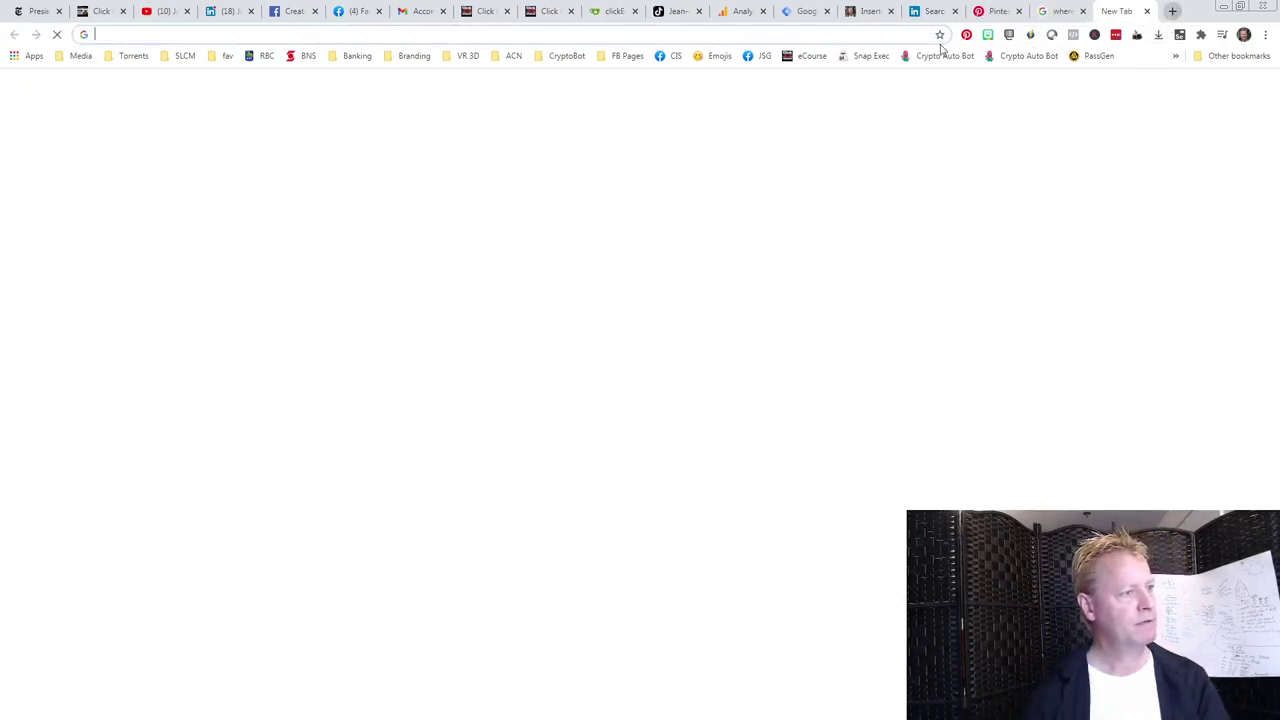
click(882, 40)
text(b)
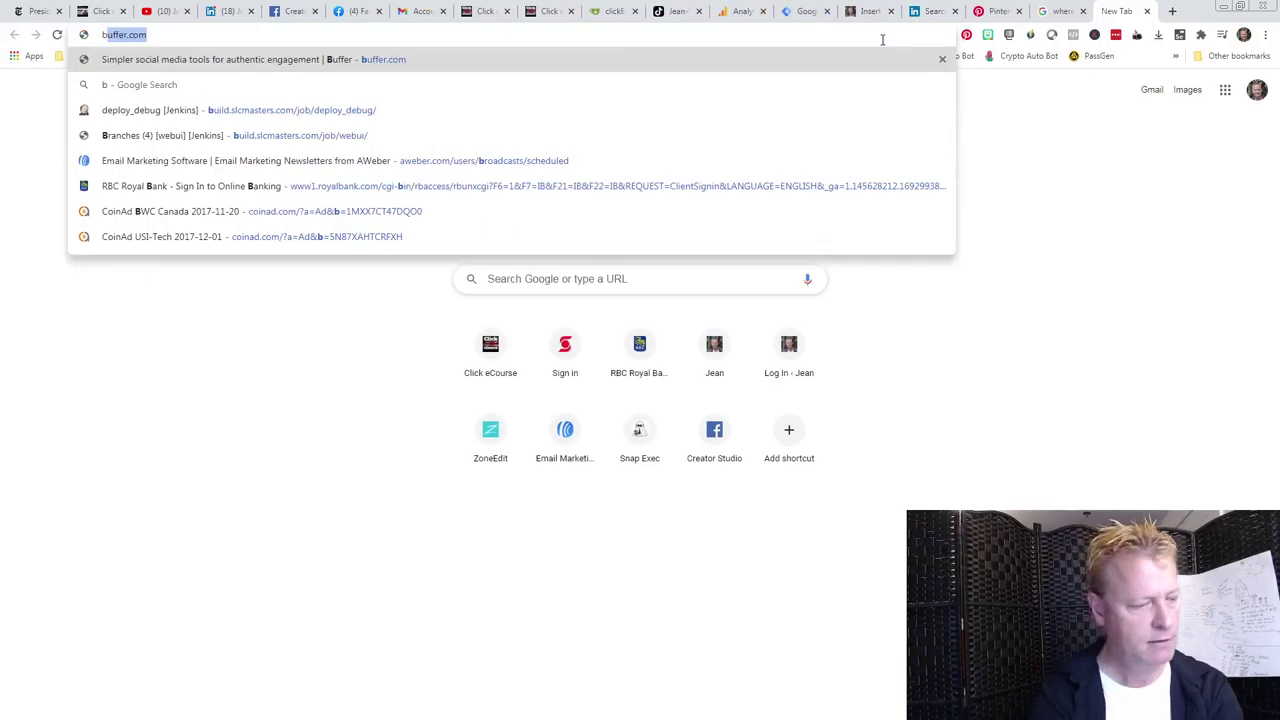
text(log)
key(BackSpace)
key(BackSpace)
key(BackSpace)
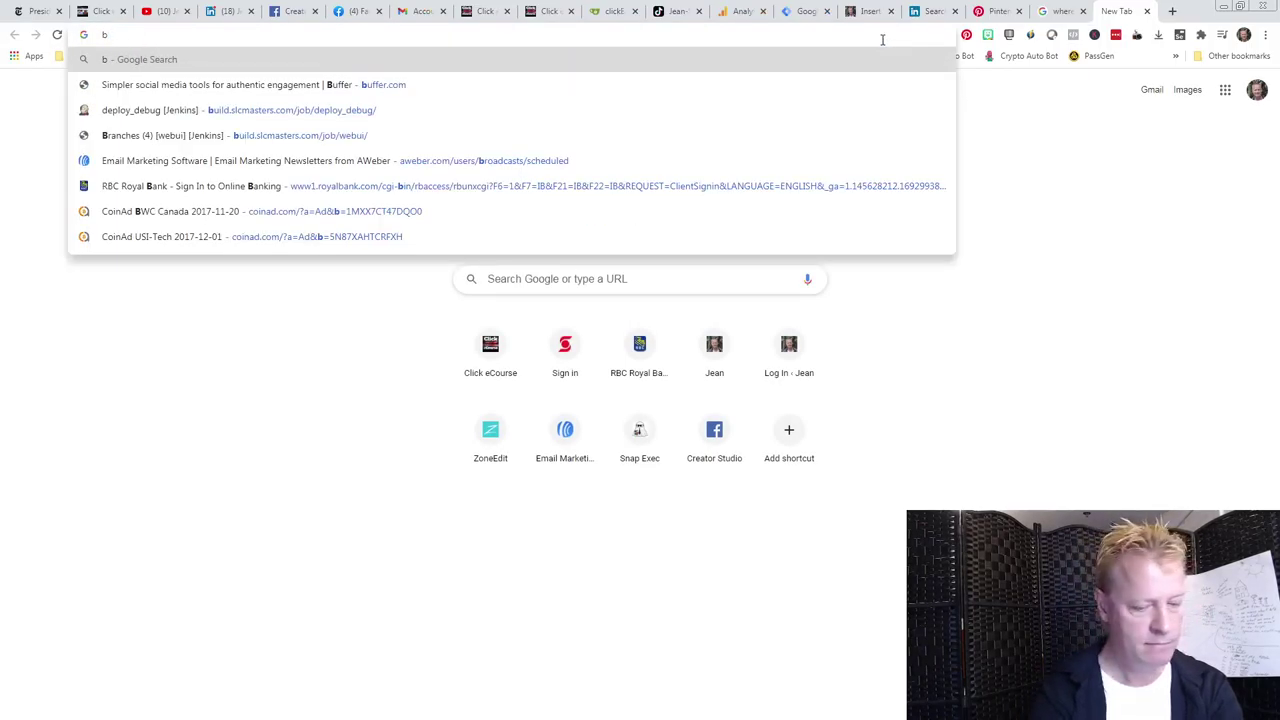
text(usiness.)
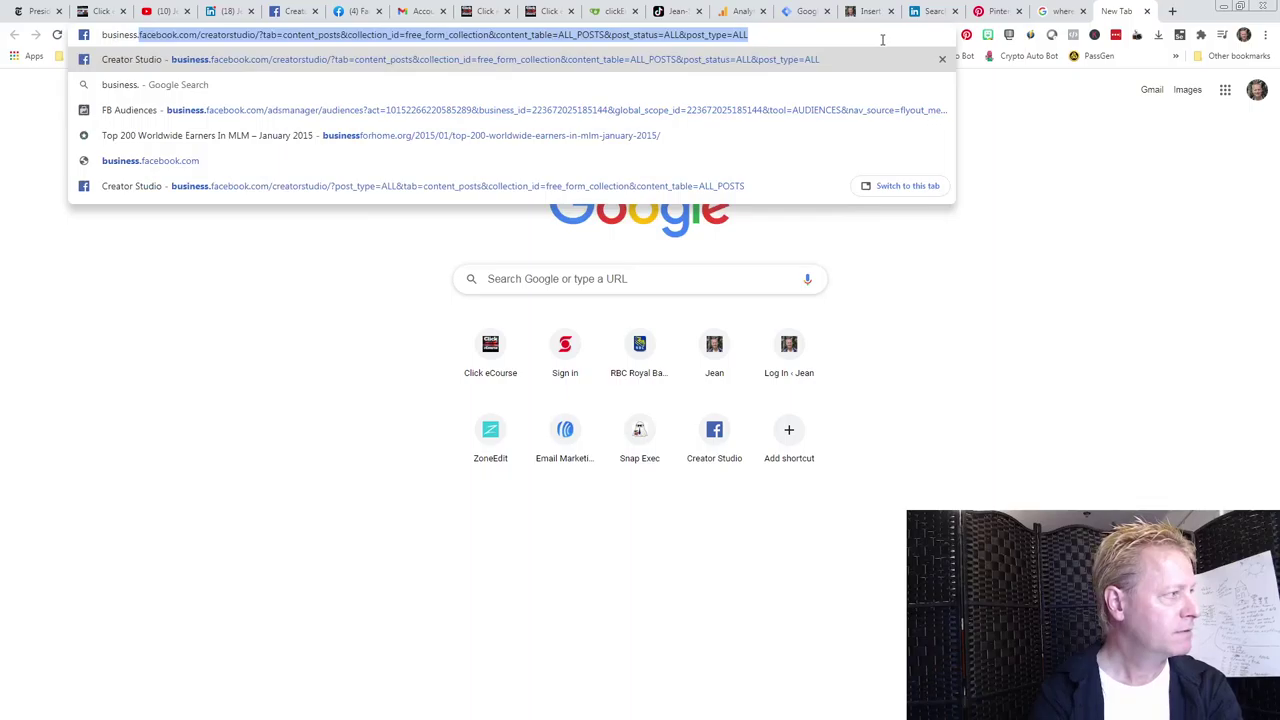
text(facebook.c)
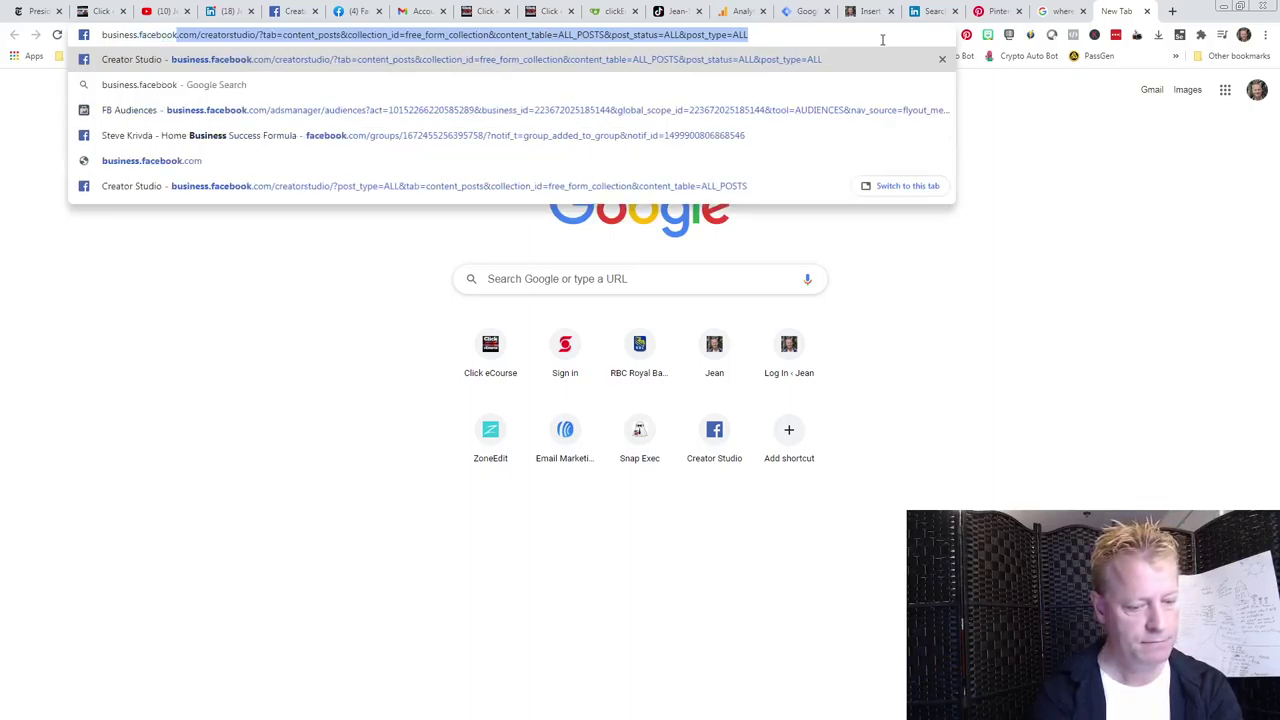
text(om)
key(Return)
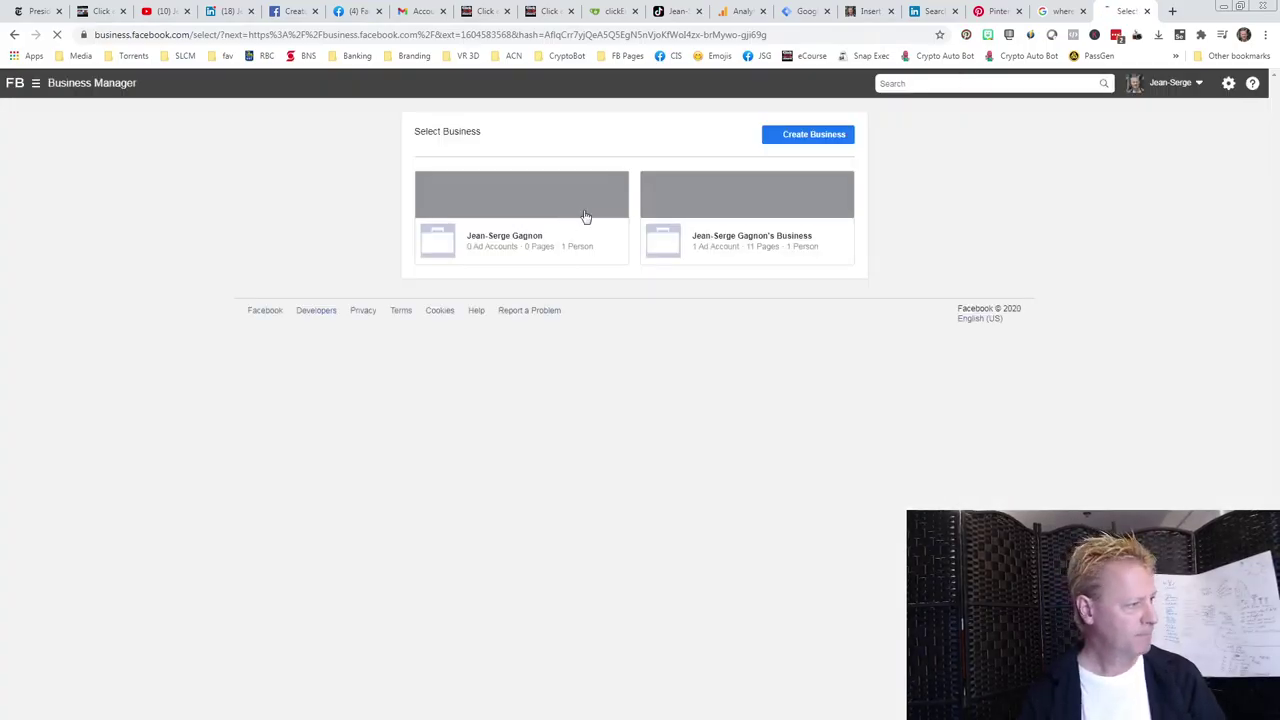
- Open the business that has one ad account and 11 pages, and go to its Events Manager
click(770, 250)
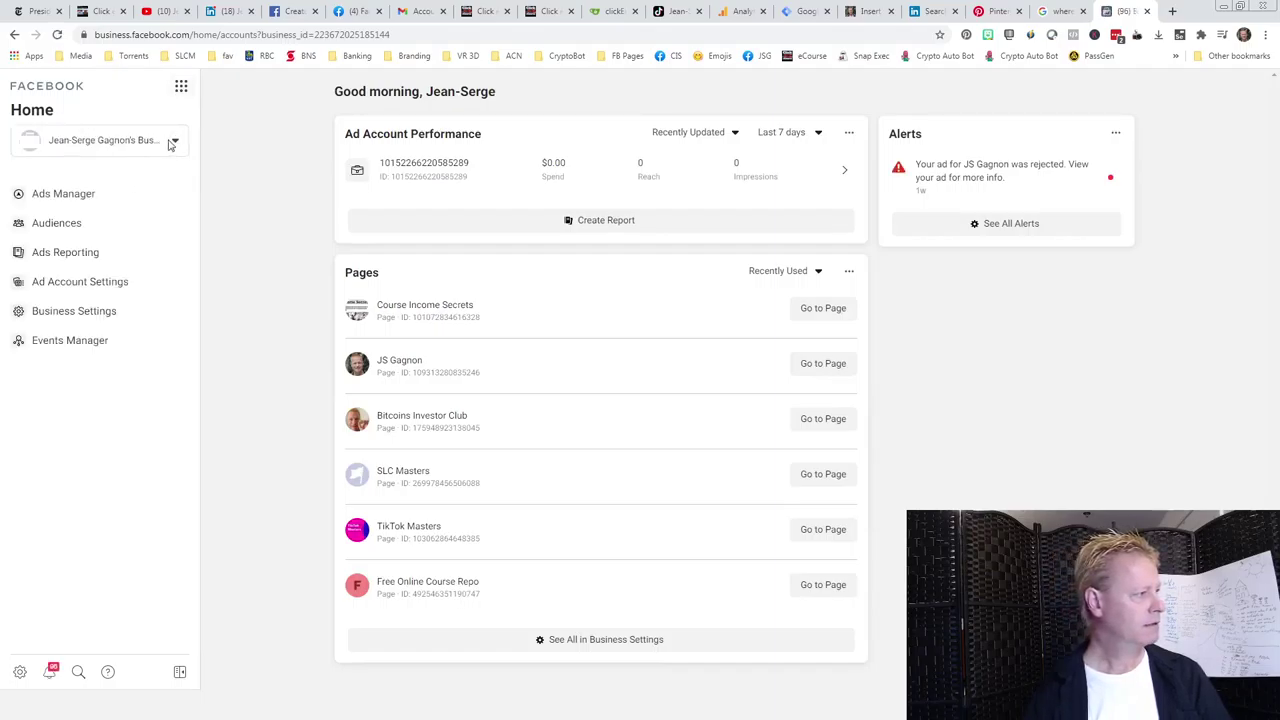
click(73, 341)
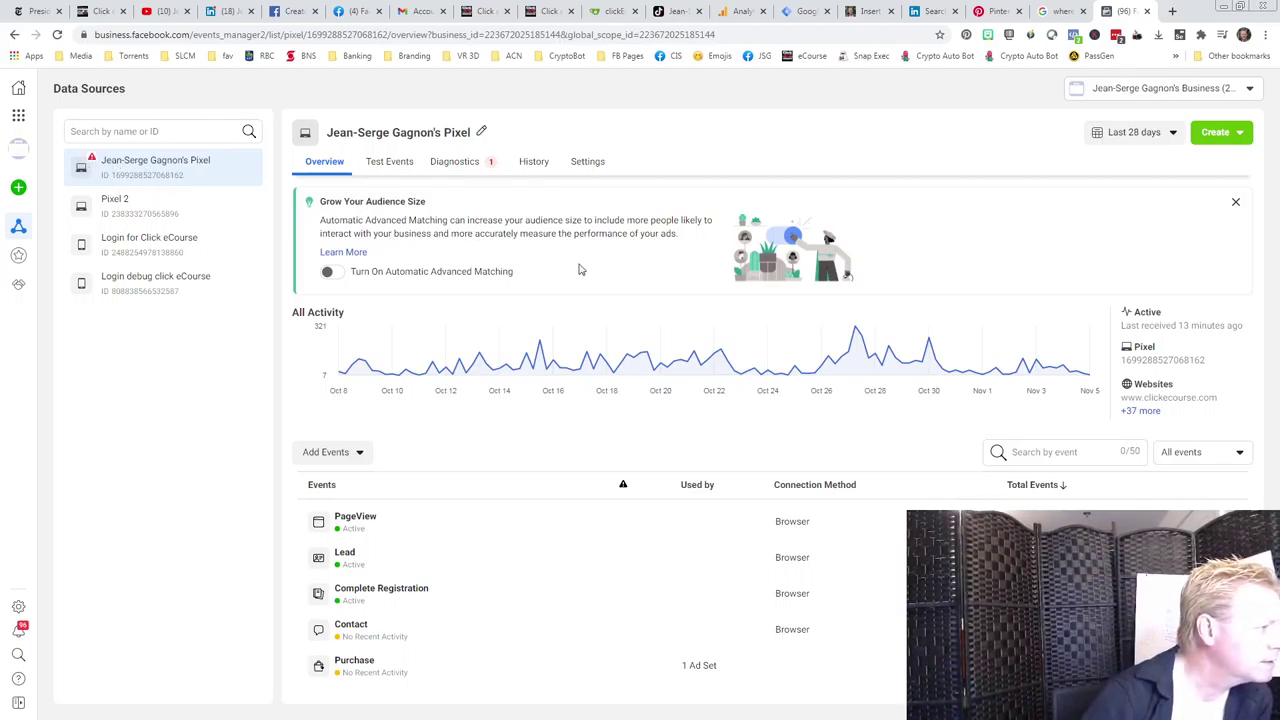
- Examine the active and previously detected issues in the first pixel's diagnostics, and return to its overview
click(470, 163)
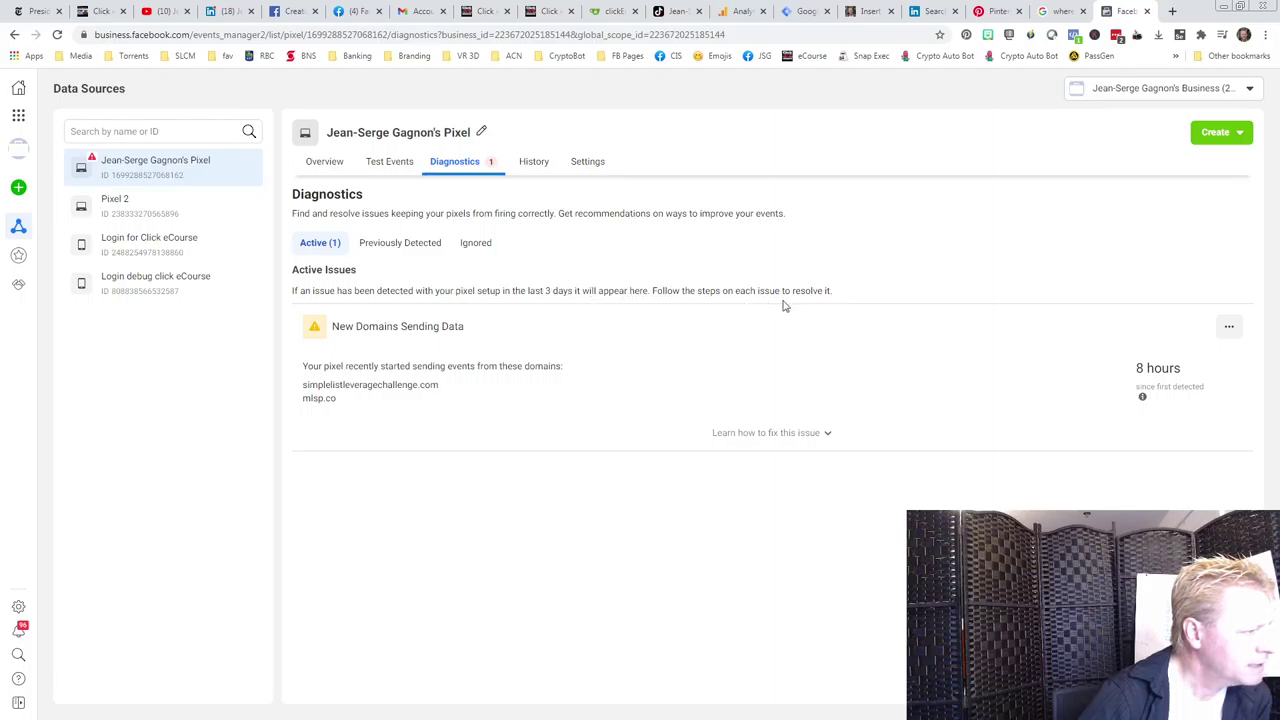
click(433, 248)
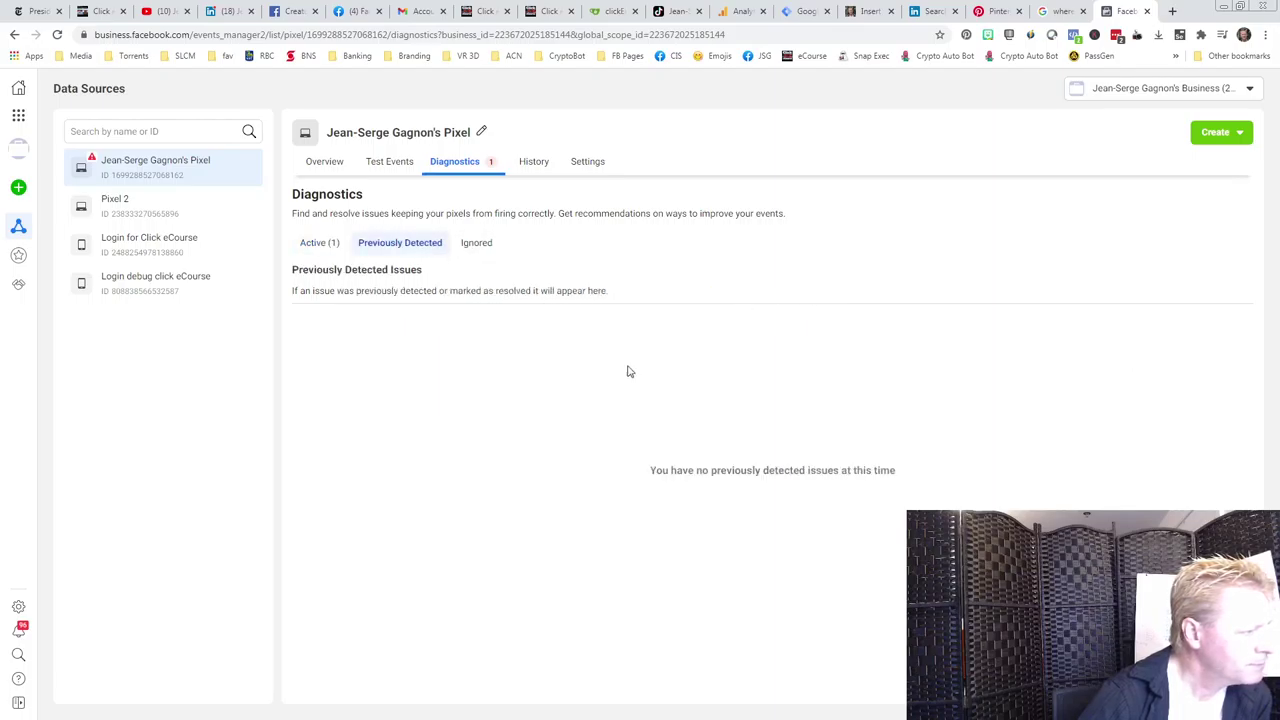
click(328, 246)
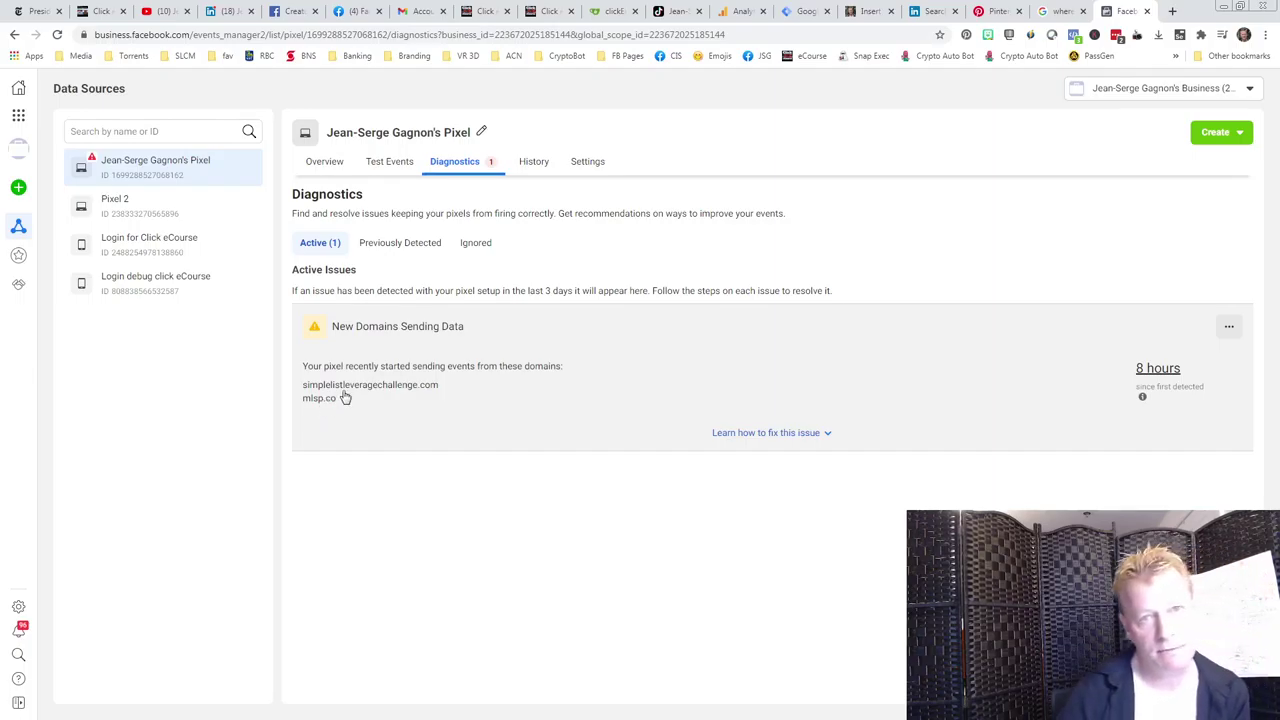
click(326, 163)
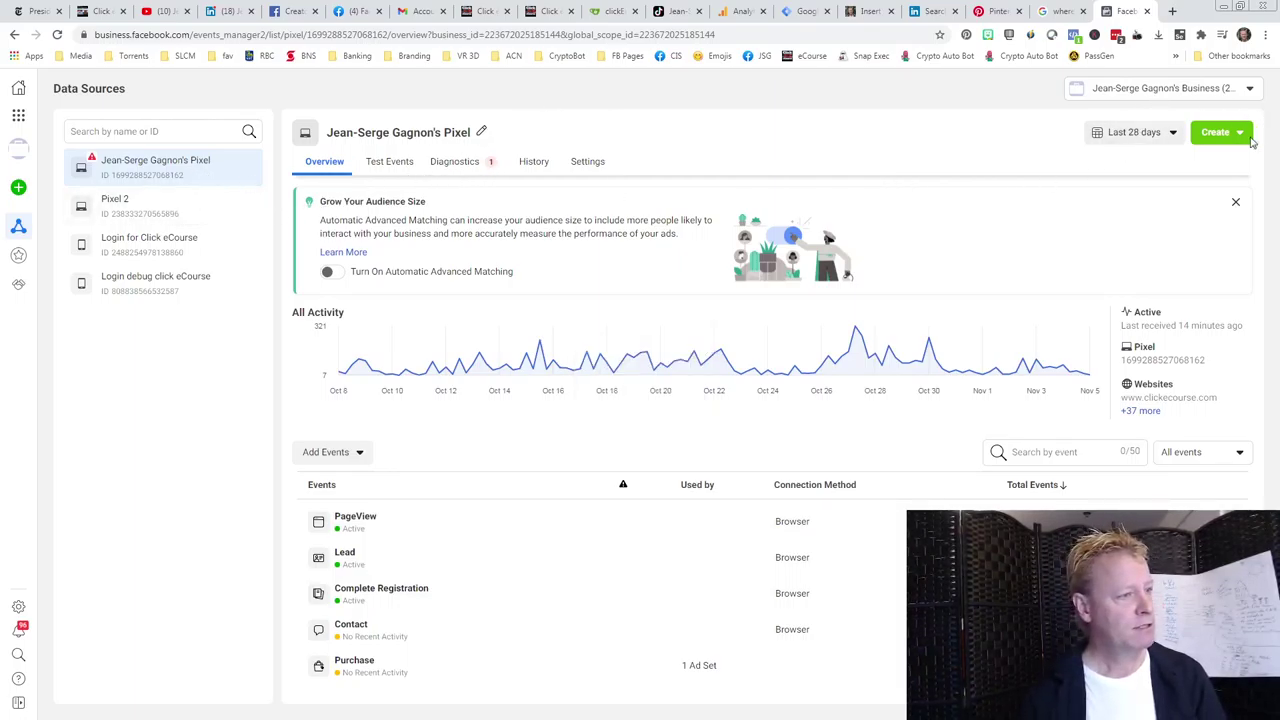
- Examine the pixel's settings from the Pixel ID to Traffic Permissions, and check which items can be created from the pixel
click(583, 166)
click(366, 300)
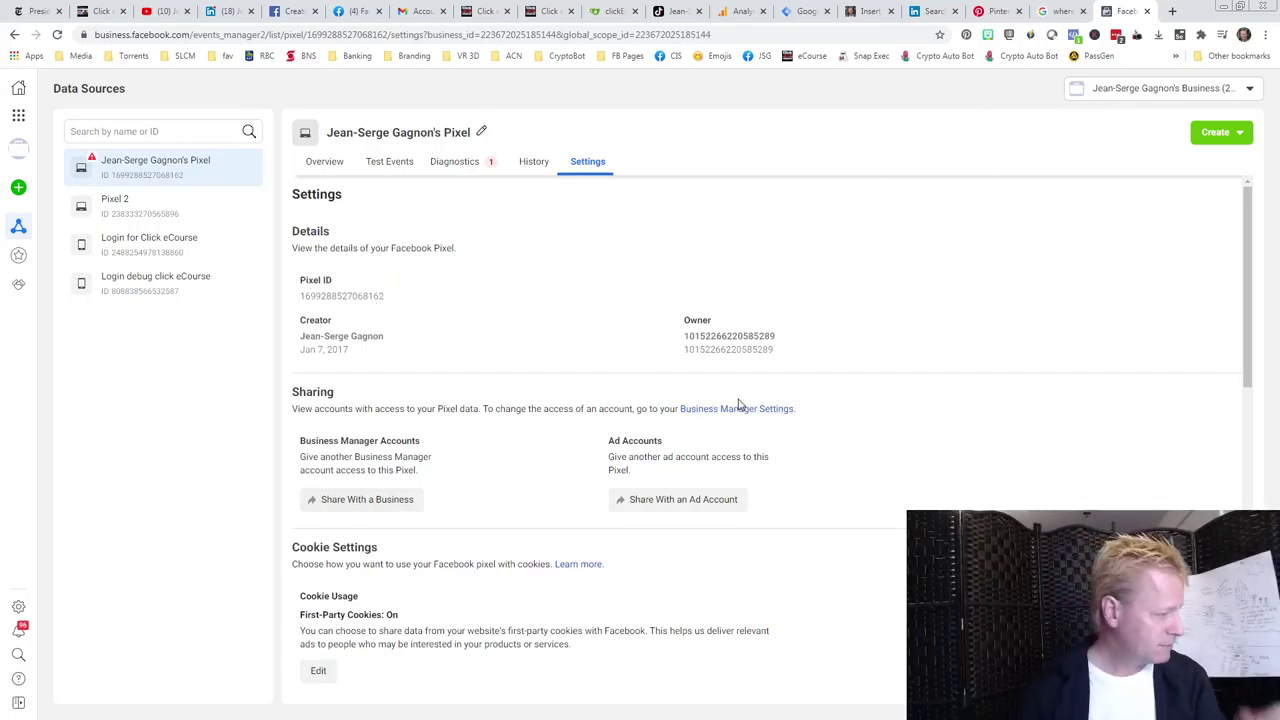
scroll(862, 360, down, 1)
scroll(923, 434, down, 7)
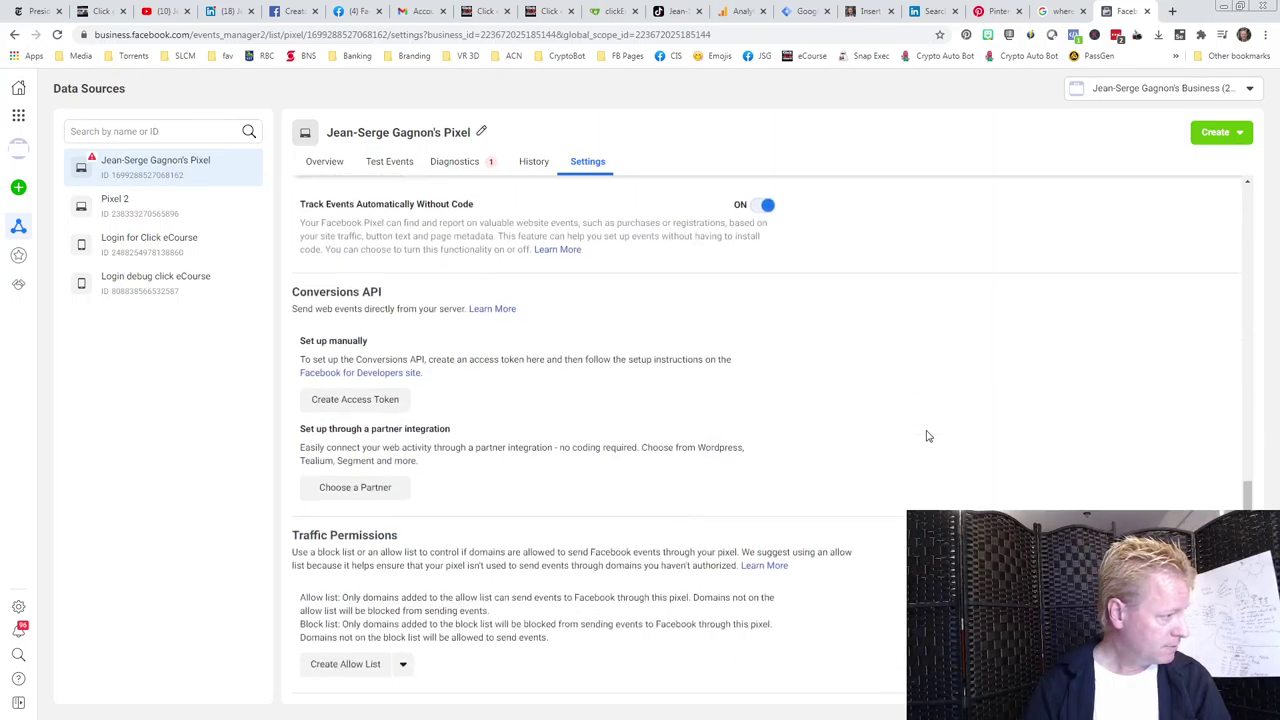
scroll(927, 436, up, 3)
scroll(927, 436, up, 2)
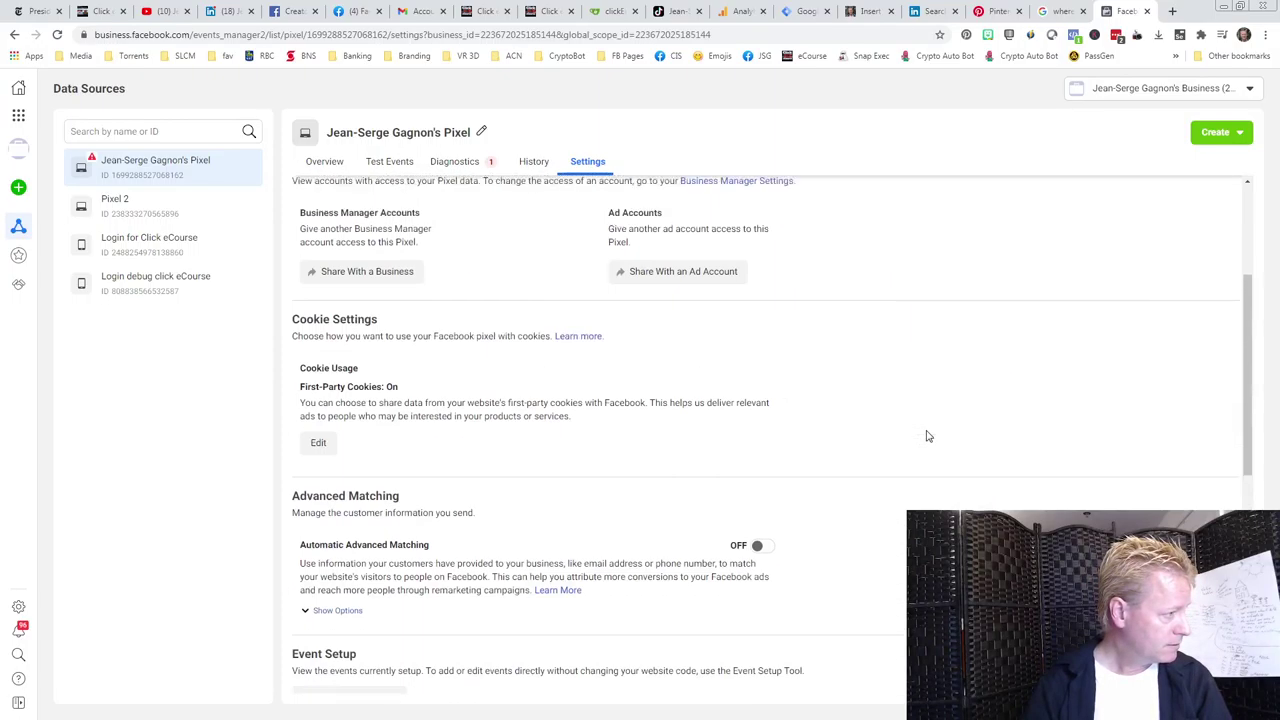
scroll(927, 436, up, 2)
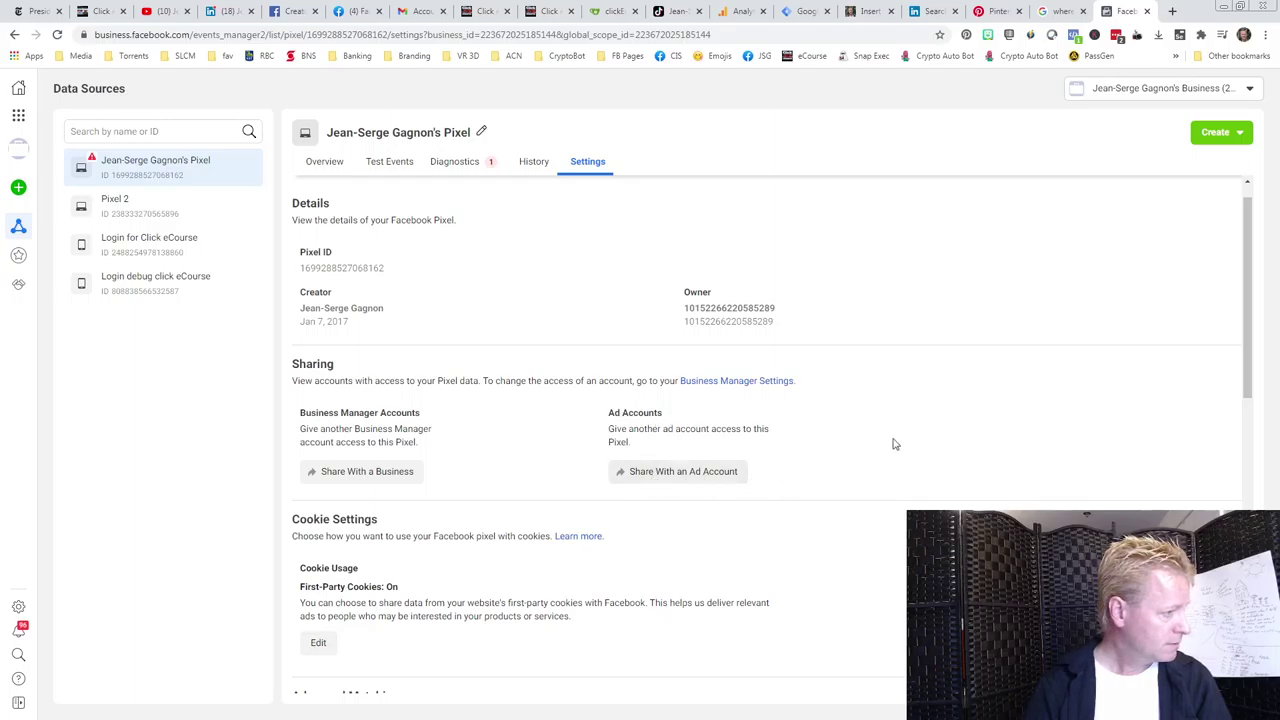
scroll(412, 325, up, 1)
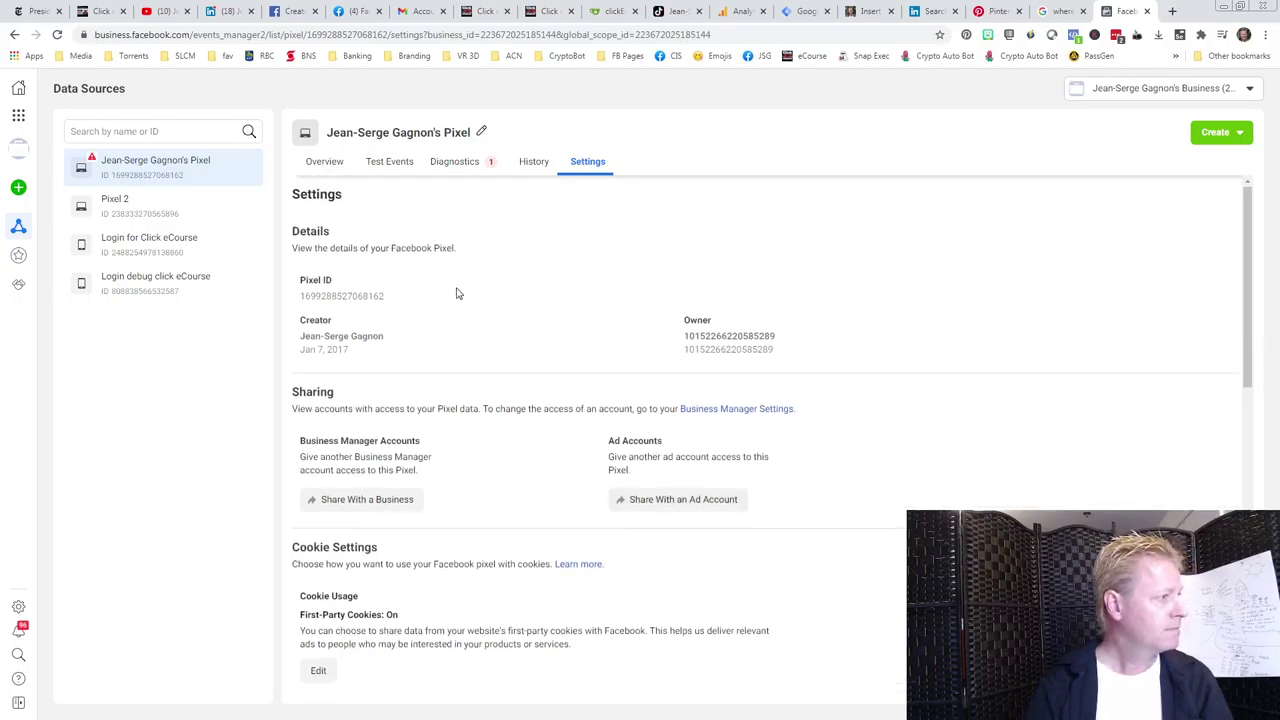
scroll(456, 293, down, 8)
scroll(556, 434, down, 1)
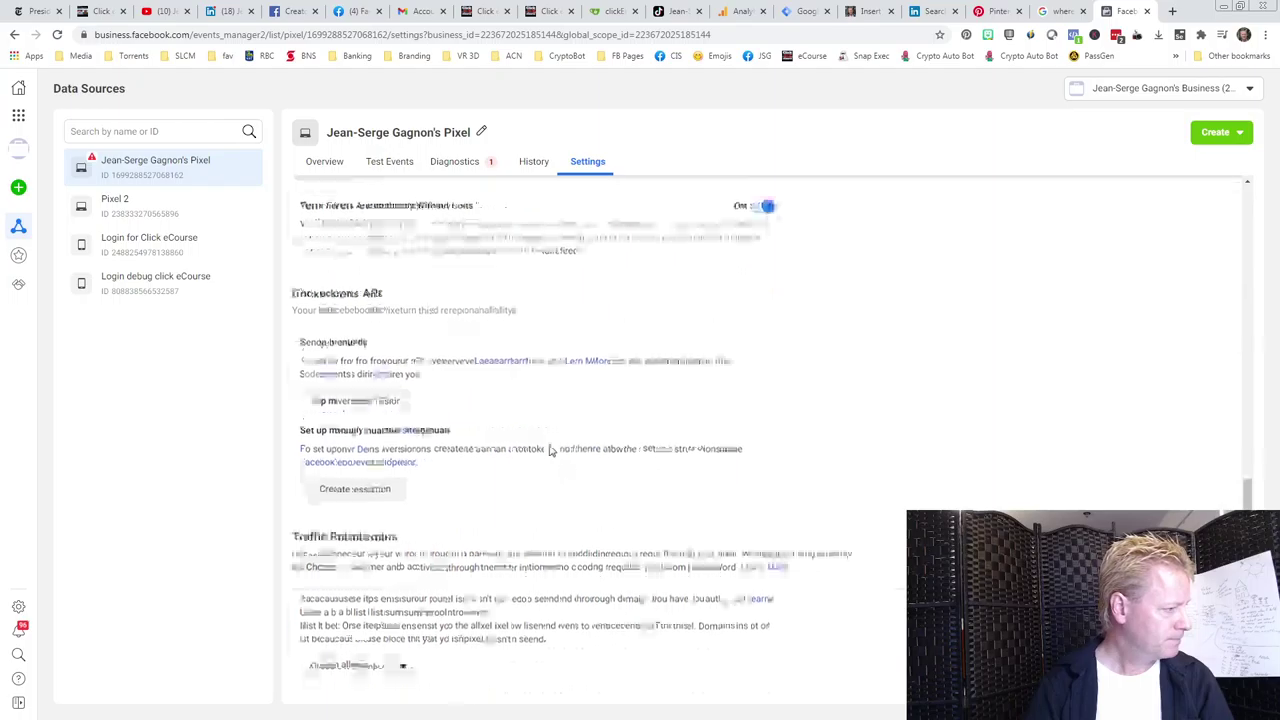
scroll(555, 444, up, 4)
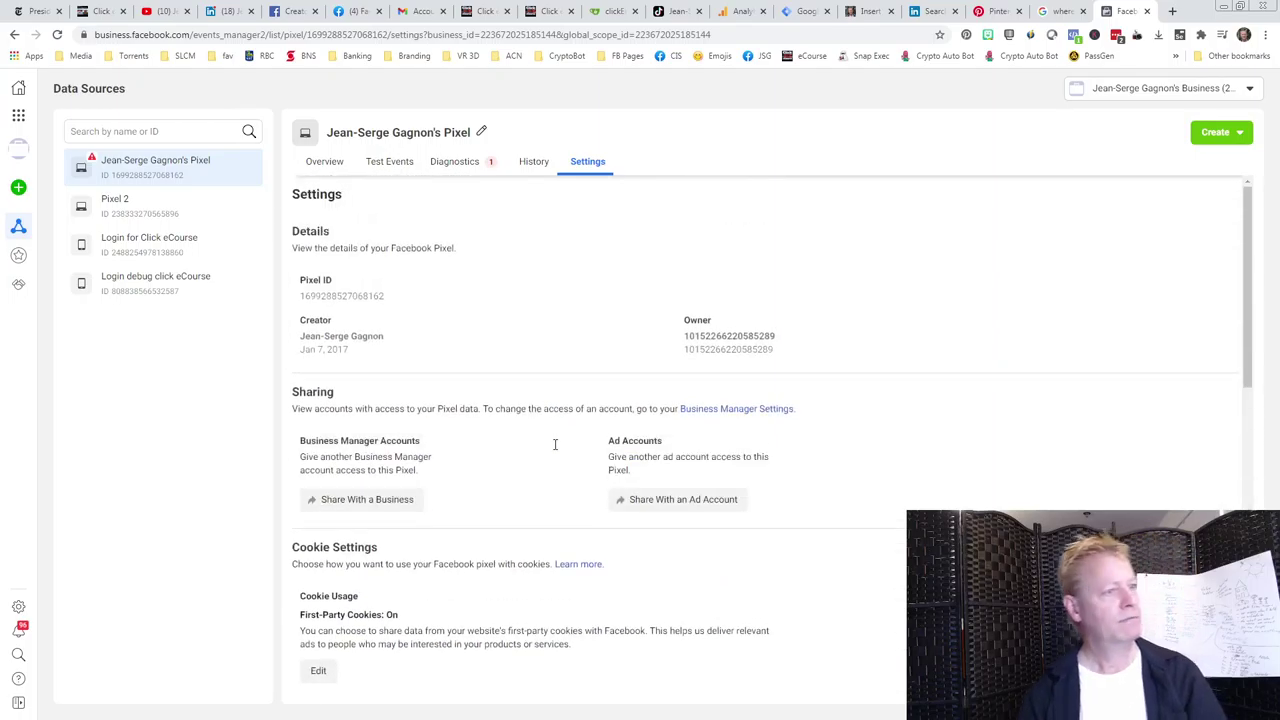
click(1245, 140)
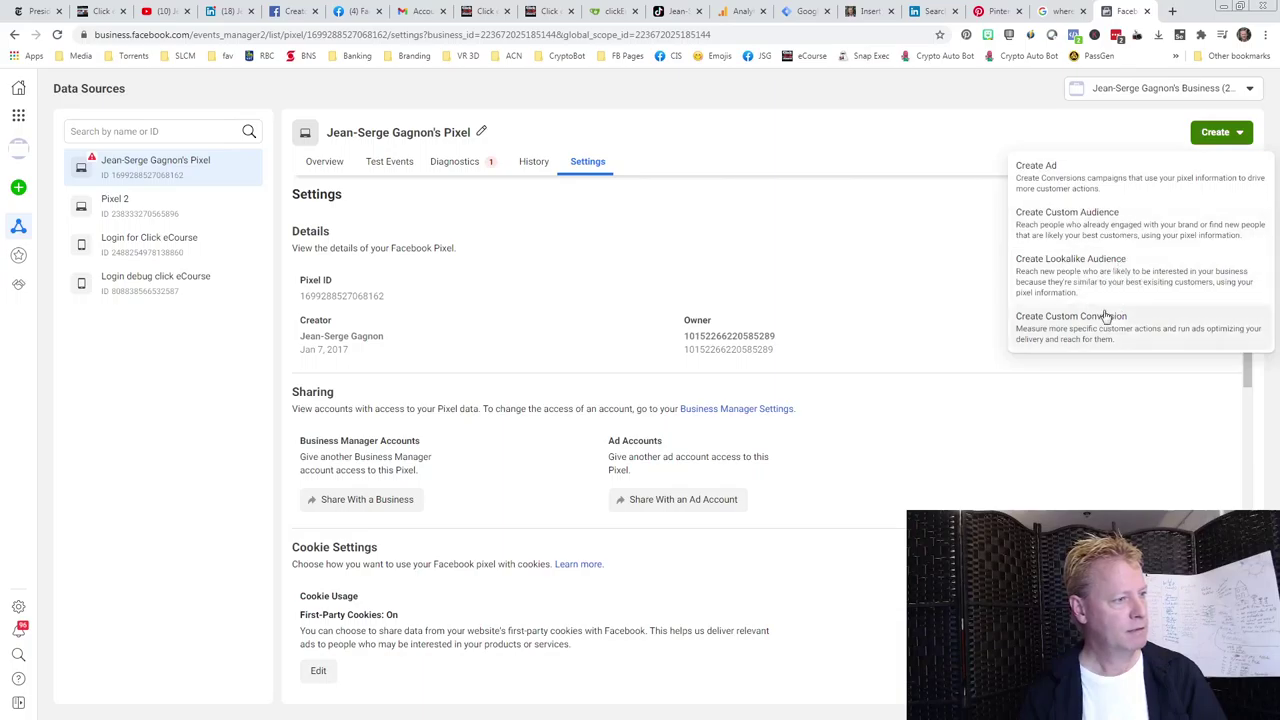
click(871, 430)
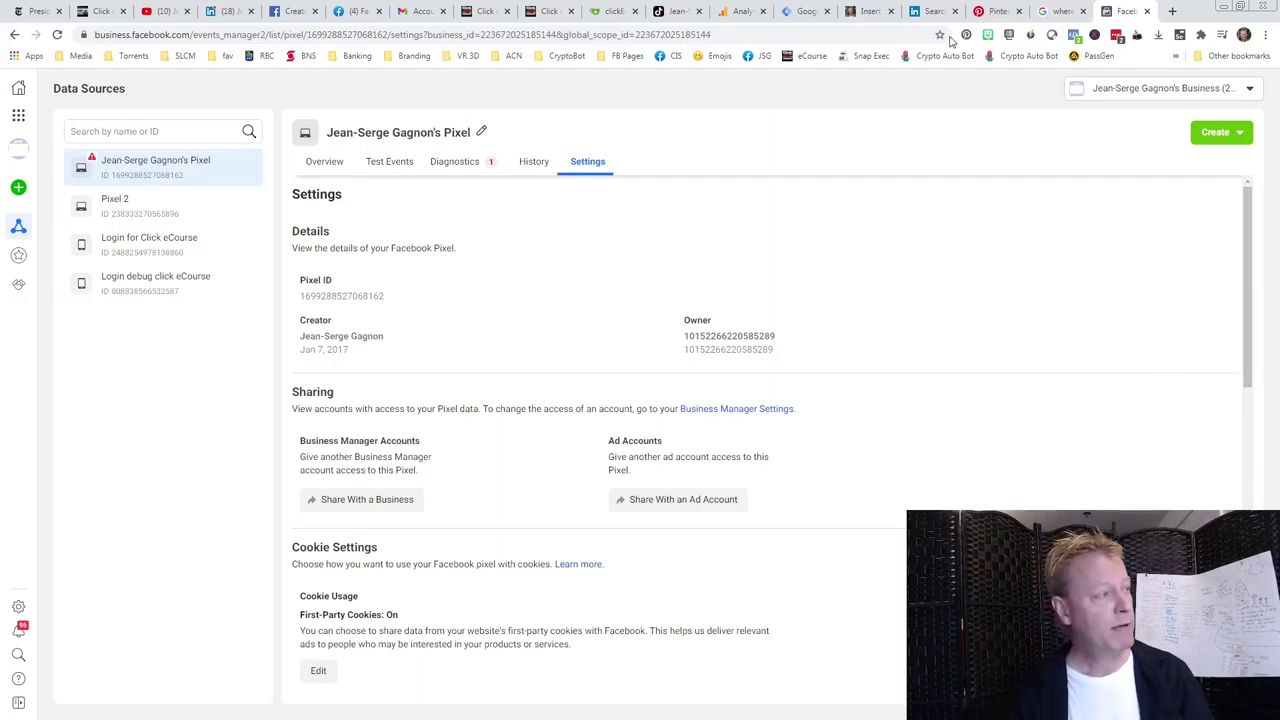
- Switch to the New York Times presidential election page and examine state results on the map, including Minnesota, Indiana, Iowa, Illinois, Kentucky and Missouri
click(36, 11)
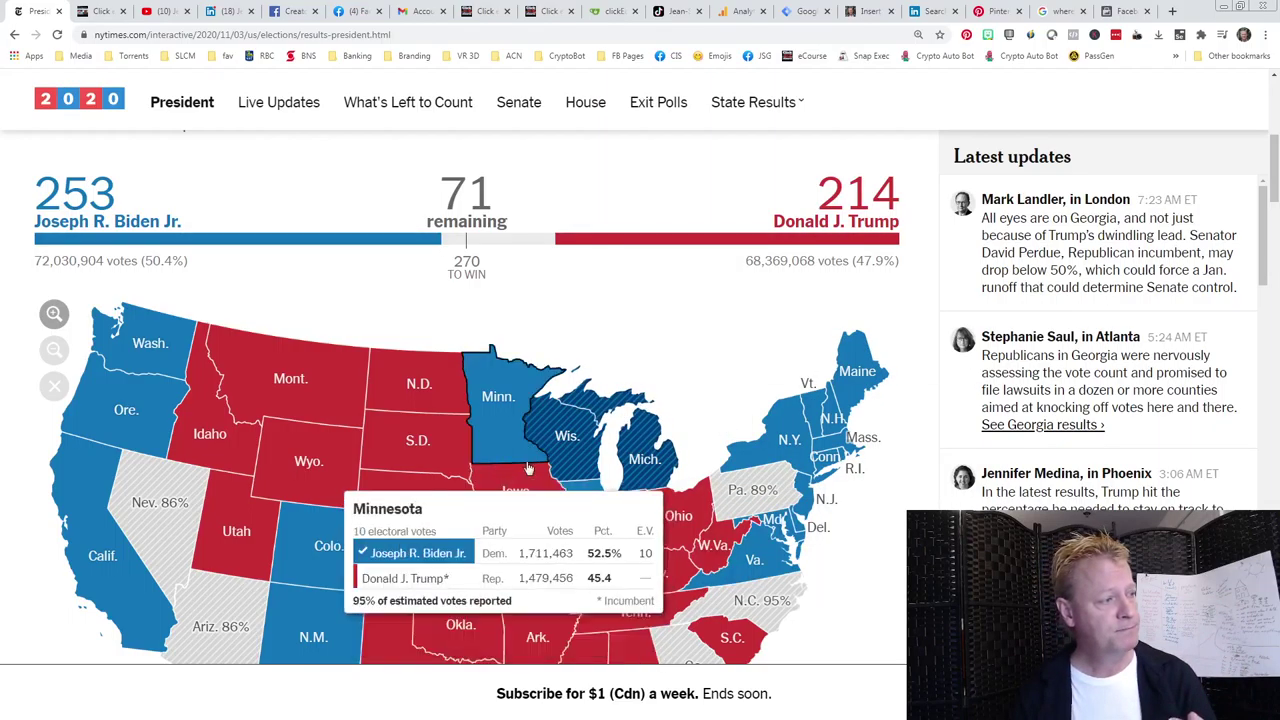
scroll(430, 445, down, 1)
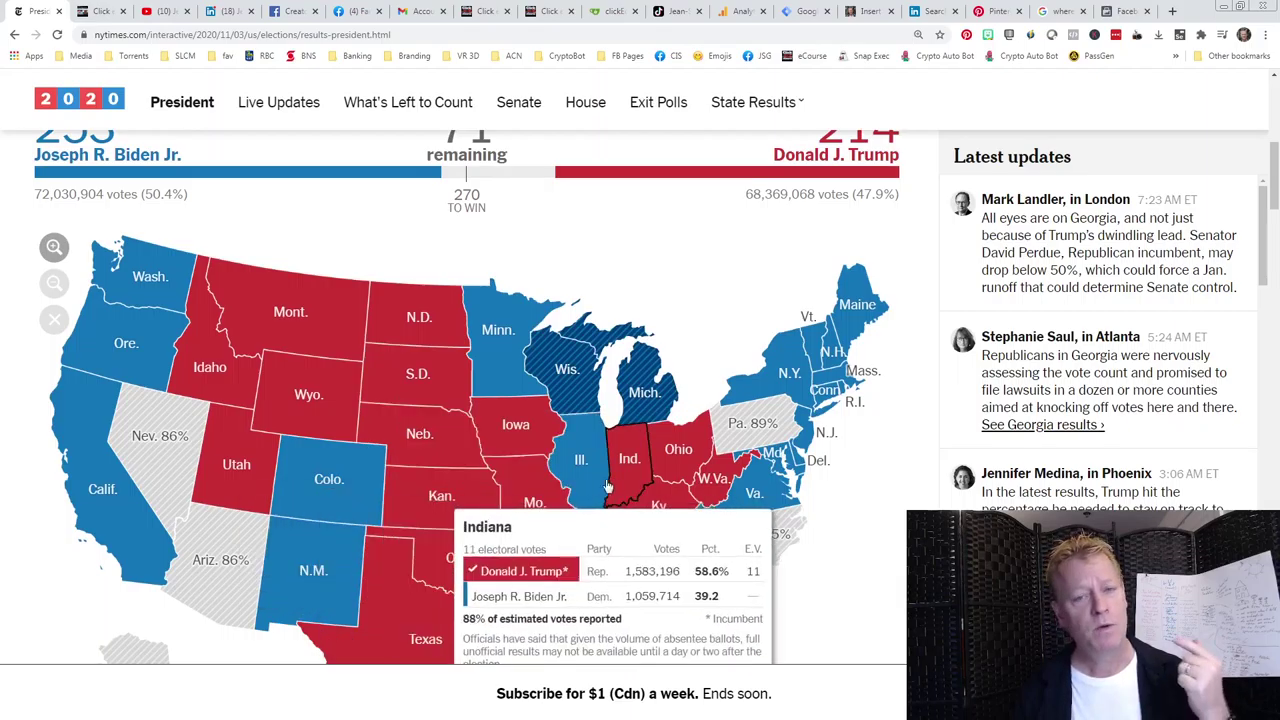
scroll(580, 460, up, 1)
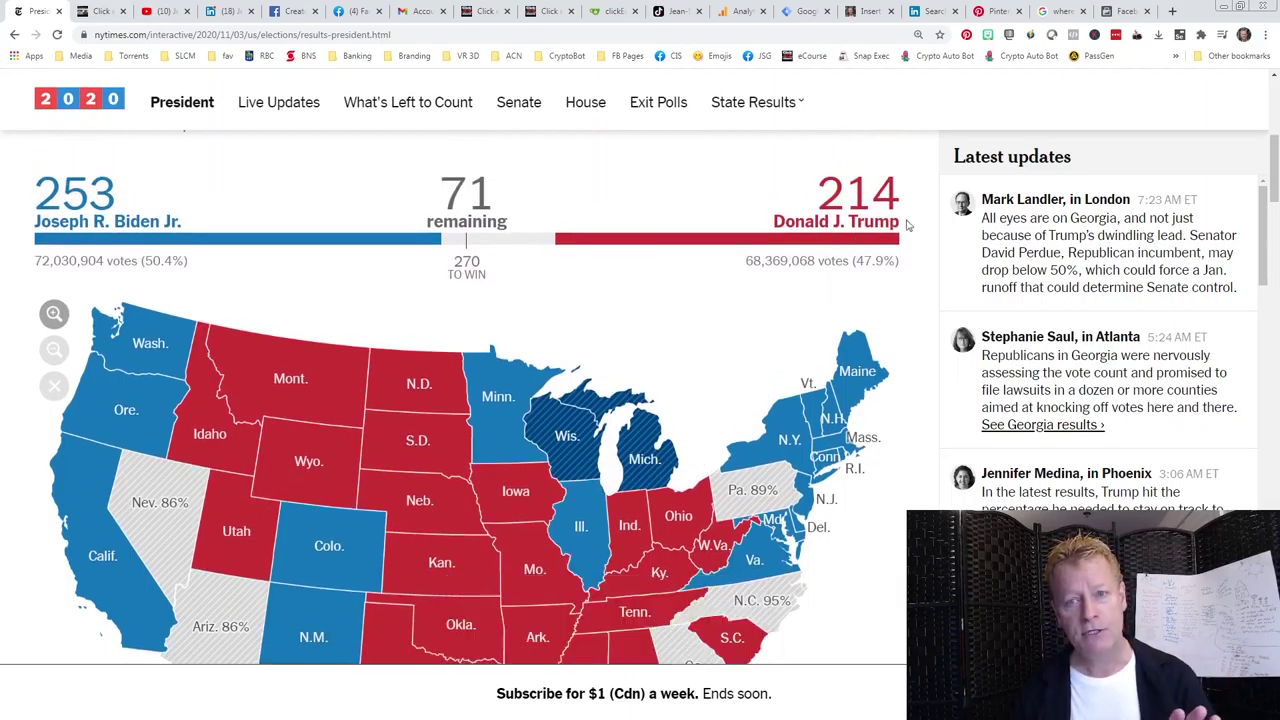
mouse_move(515, 400)
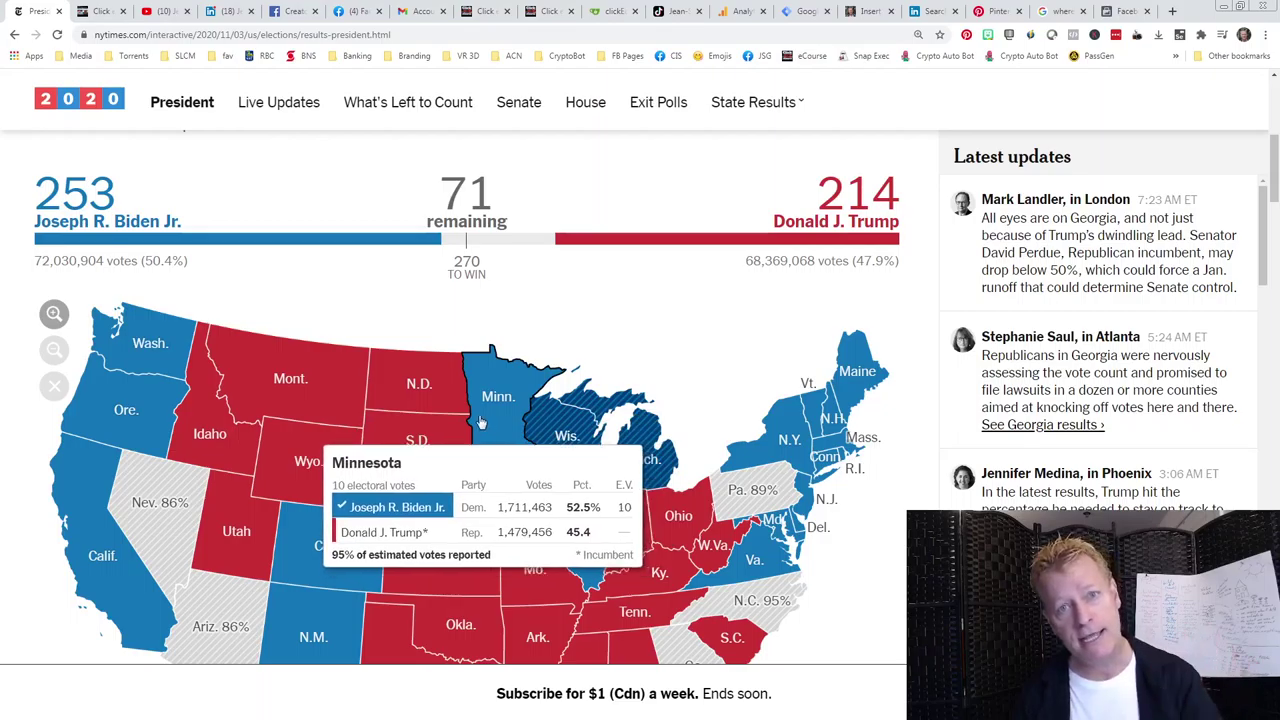
scroll(484, 427, down, 1)
mouse_move(641, 447)
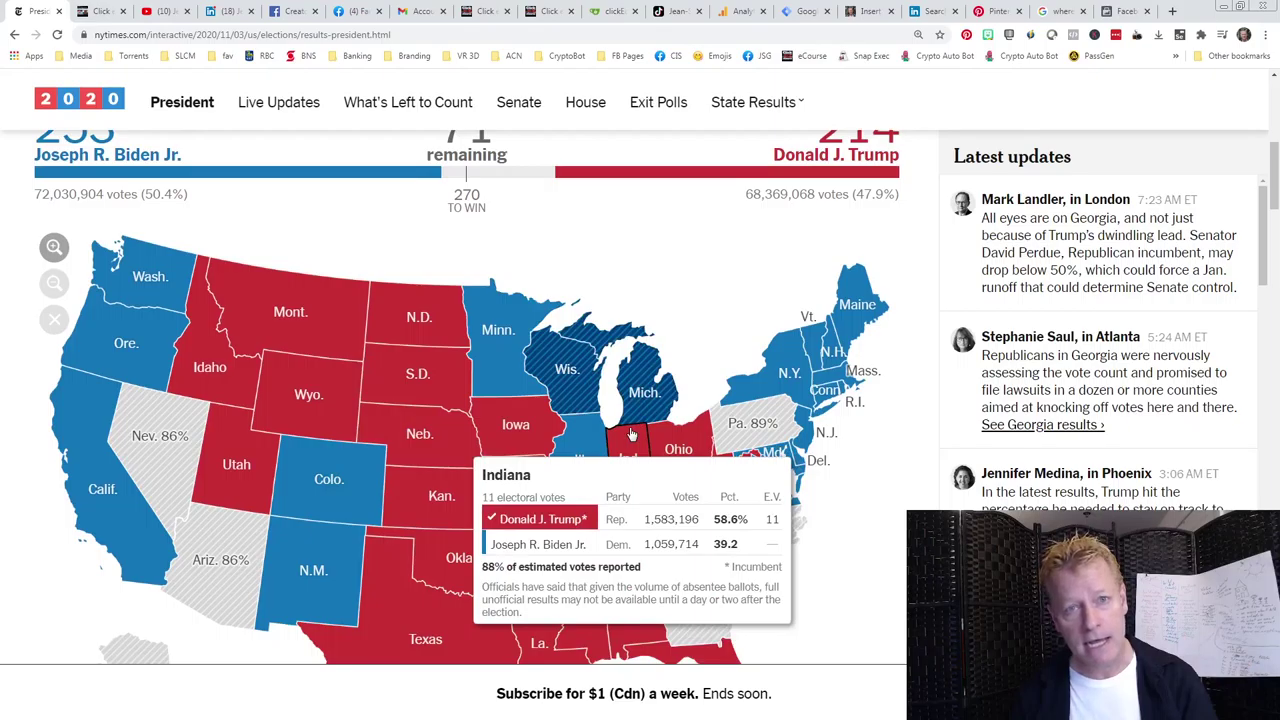
mouse_move(494, 420)
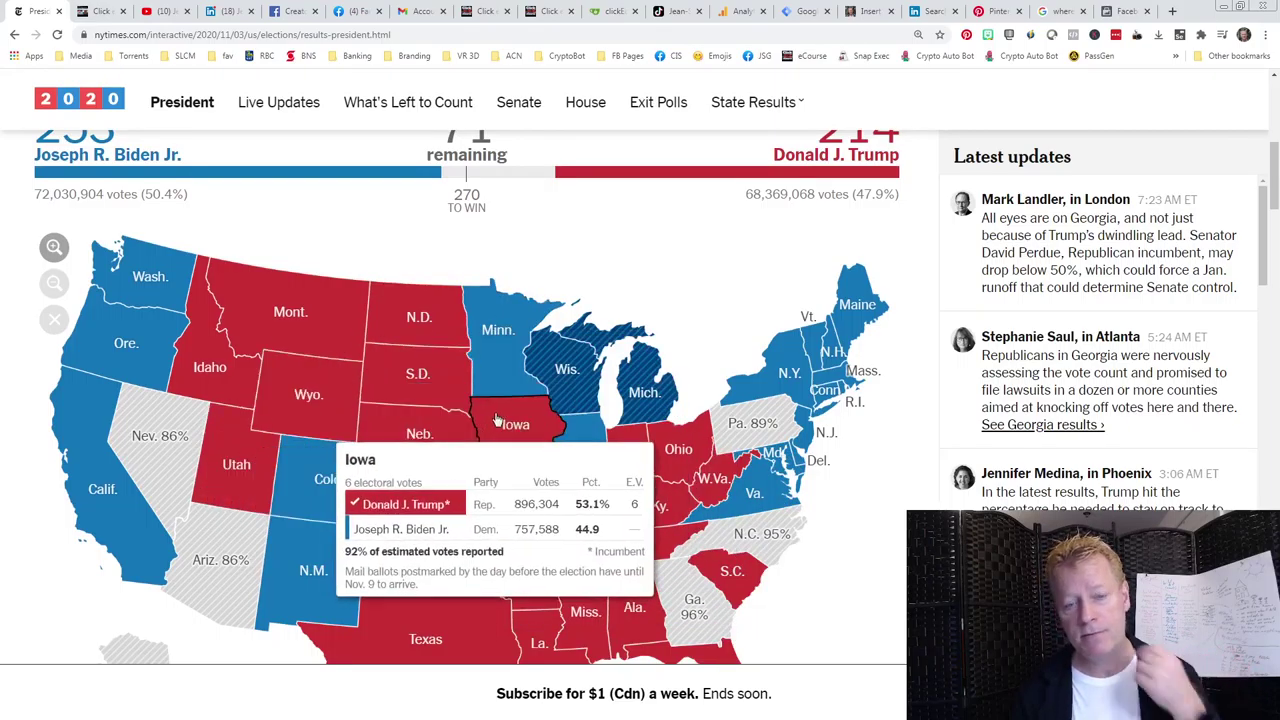
scroll(494, 420, down, 1)
mouse_move(604, 416)
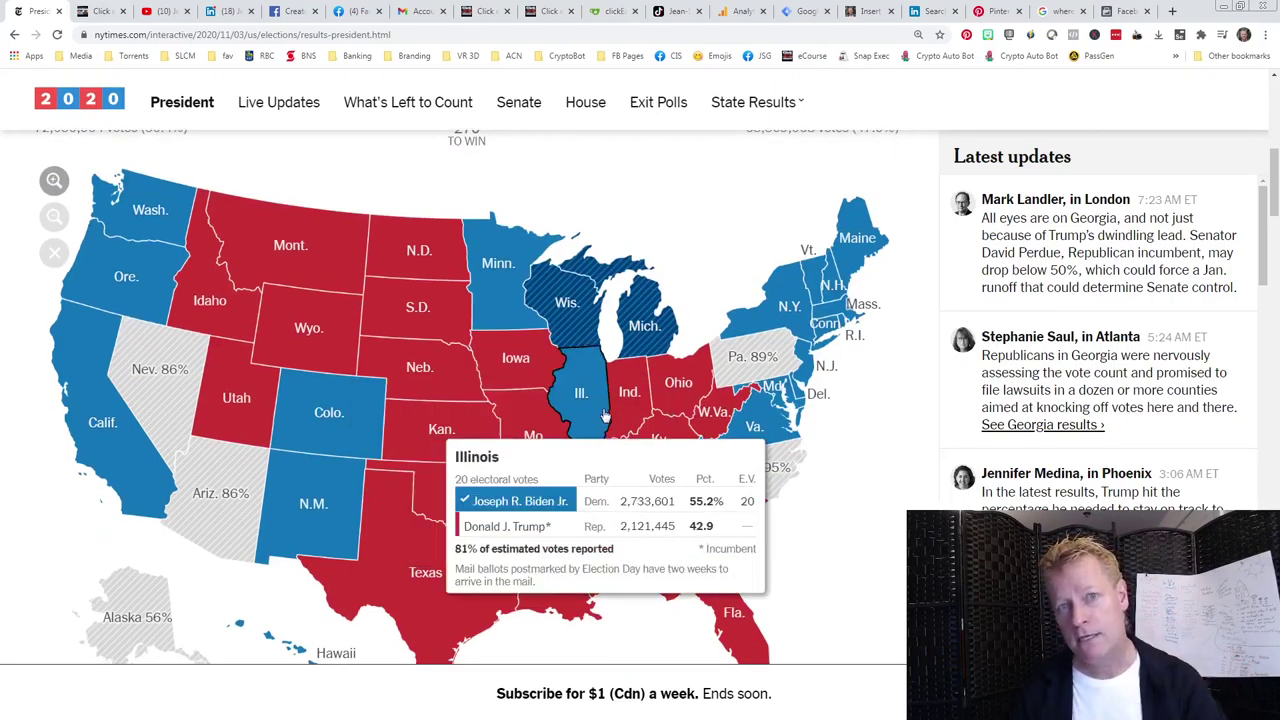
mouse_move(677, 405)
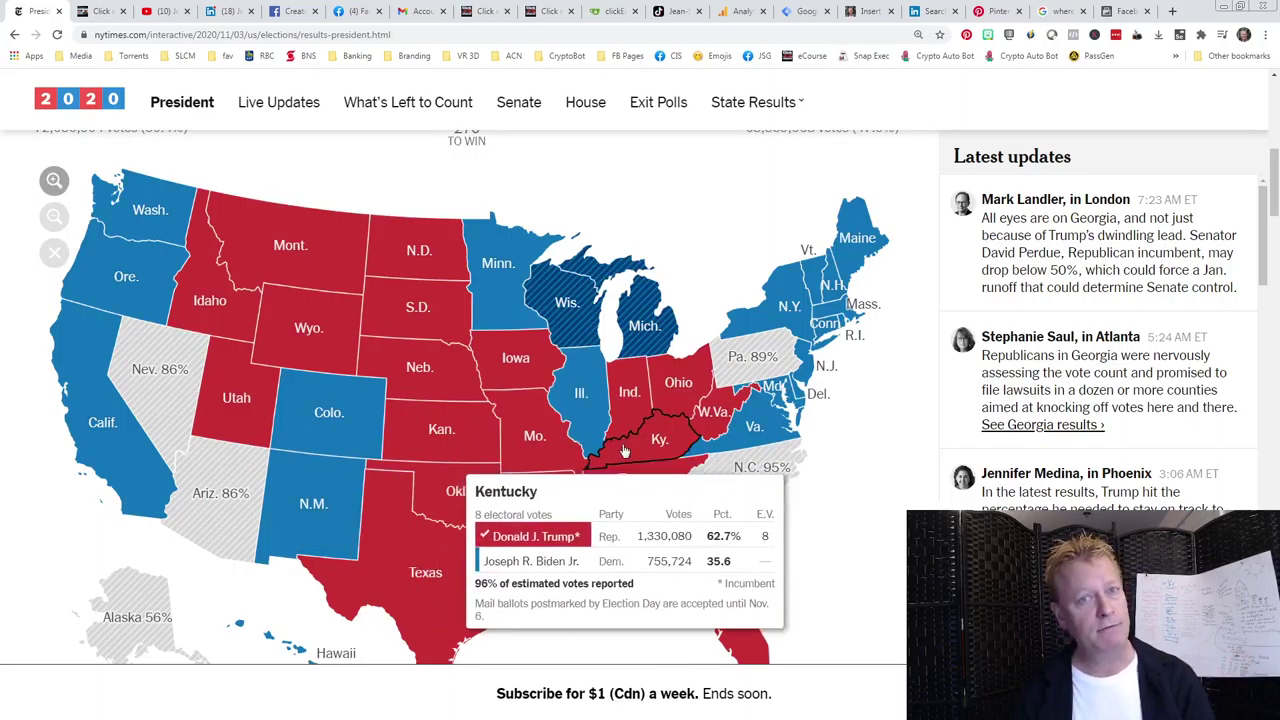
mouse_move(557, 425)
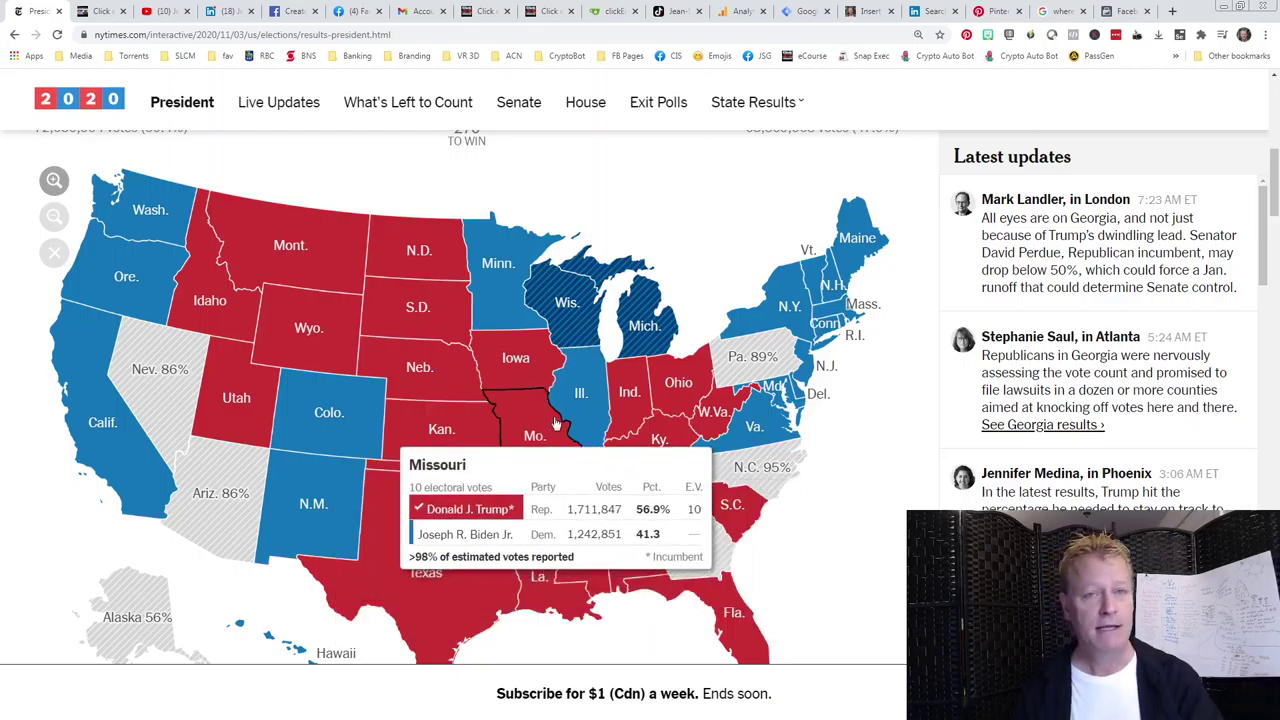